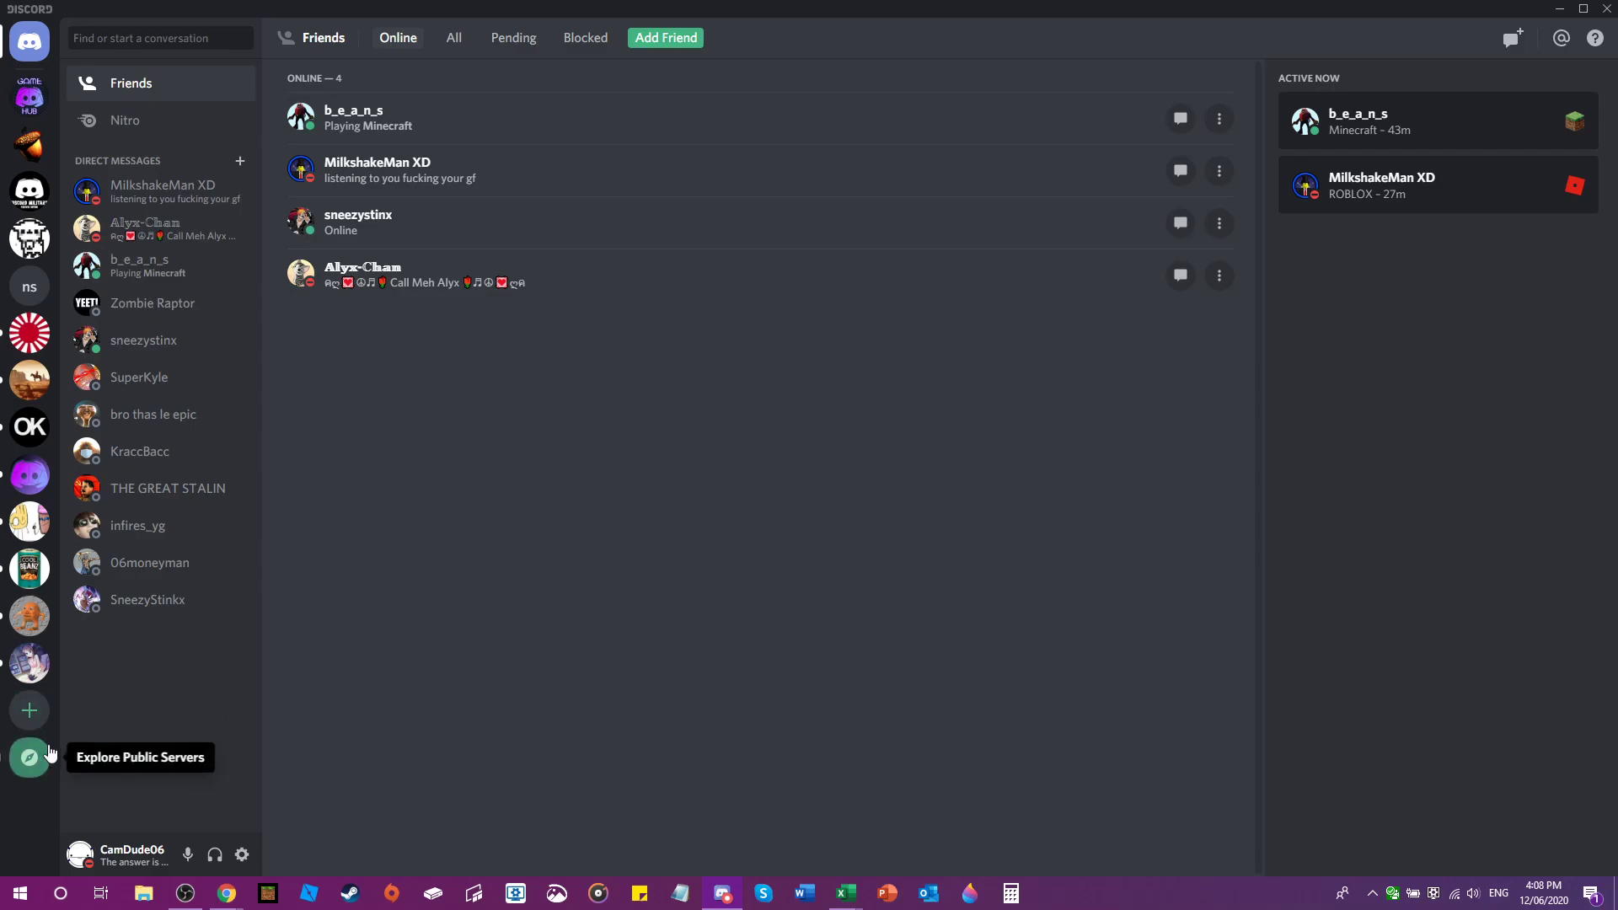
- Start creating a new server and name it "cheese tastes like cheese"
{"action": "left_click", "coordinate": [33, 716]}
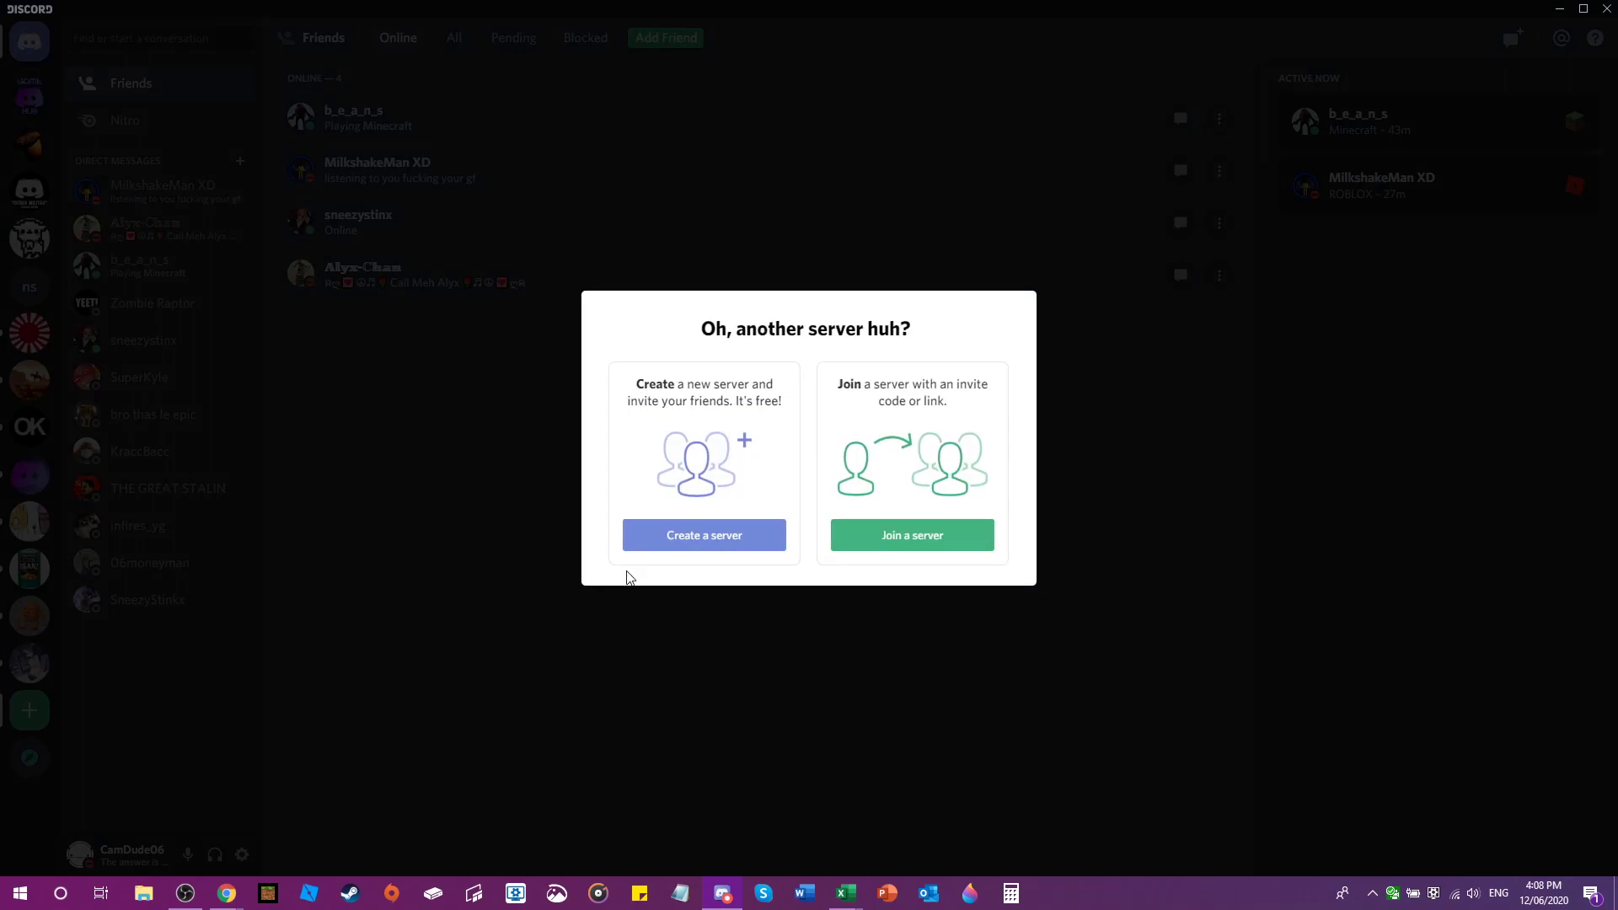
{"action": "left_click", "coordinate": [696, 535]}
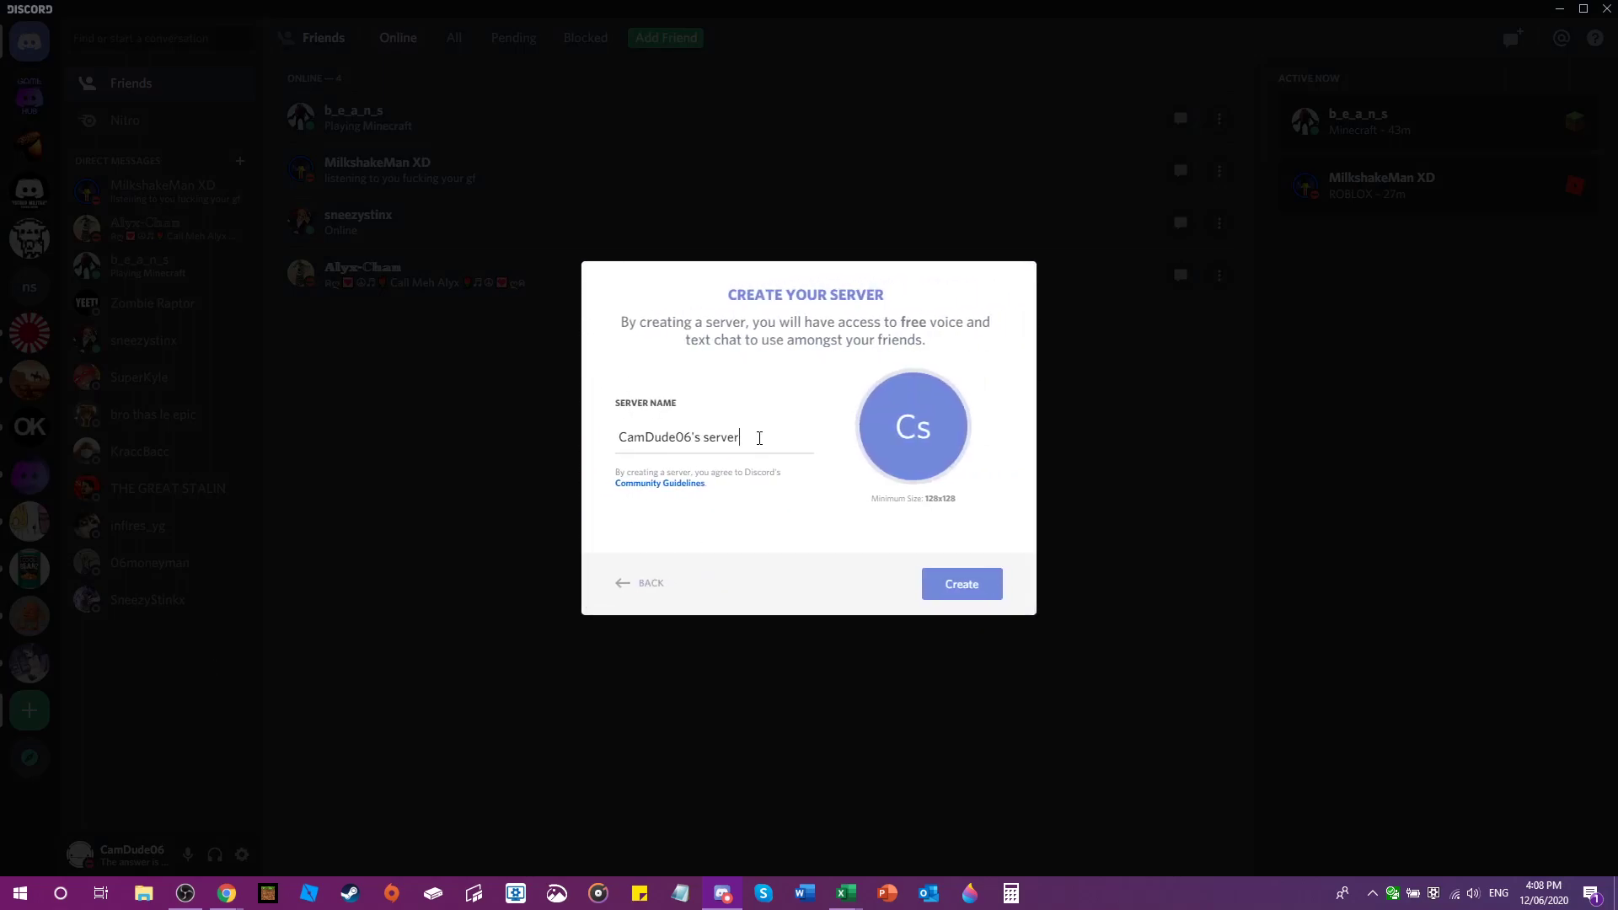
{"action": "left_click_drag", "start_coordinate": [743, 442], "coordinate": [595, 454]}
{"action": "left_click", "coordinate": [737, 438]}
{"action": "key", "text": "ctrl+a"}
{"action": "type", "text": "ch"}
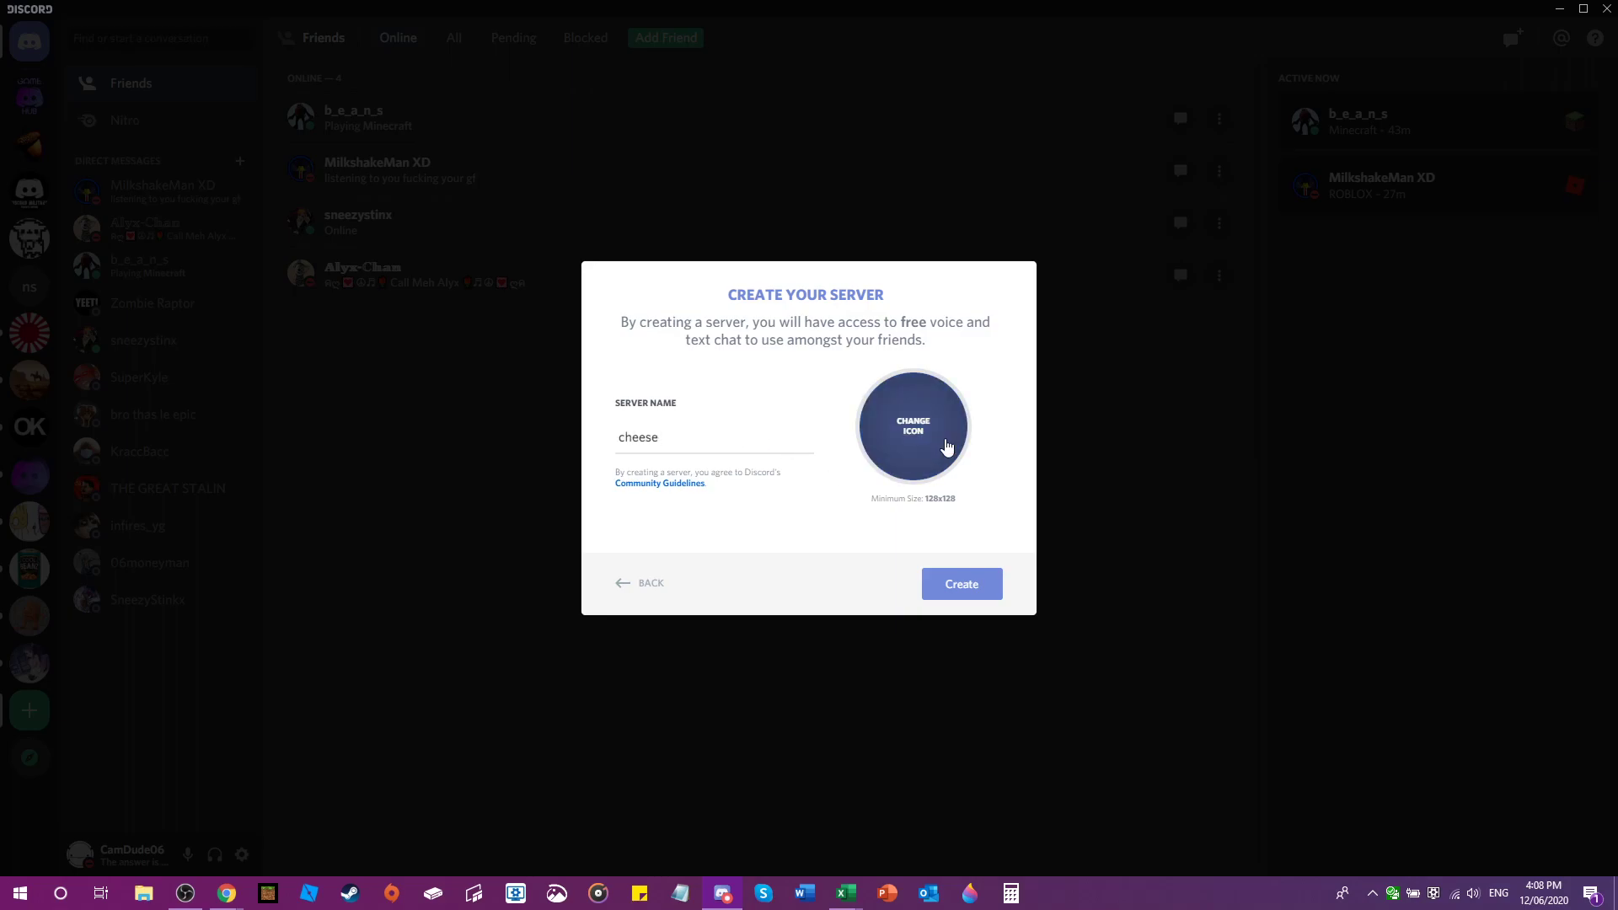
{"action": "type", "text": "eese tastes like cheese"}
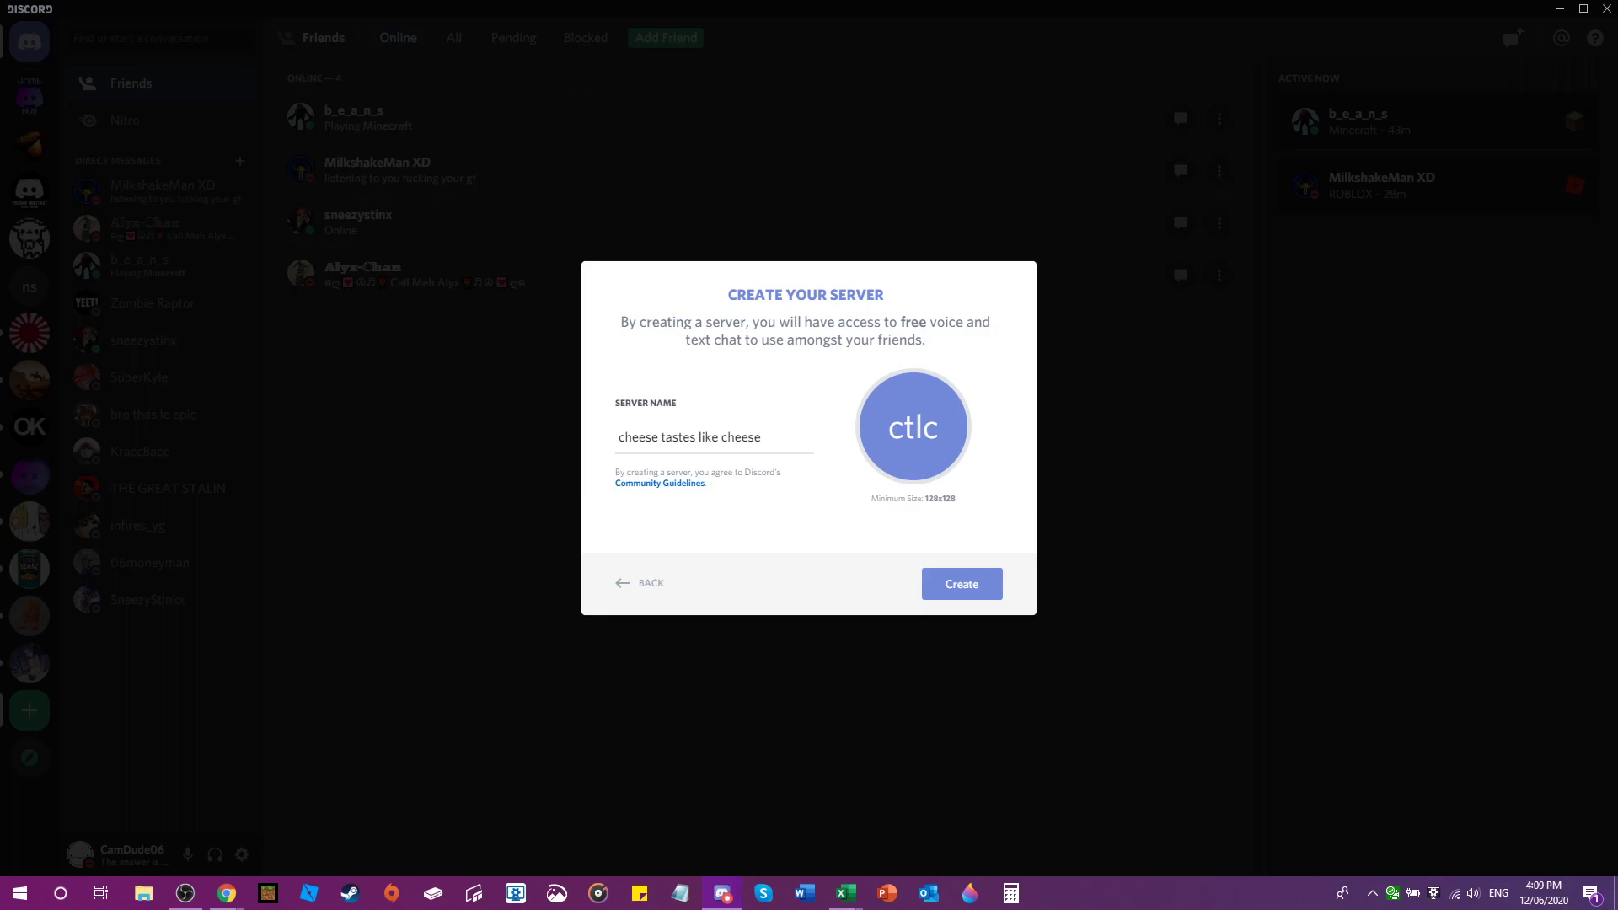
- Crop the koala picture at maximum zoom around the face as the server icon, and create the server
{"action": "left_click_drag", "start_coordinate": [666, 604], "coordinate": [944, 601]}
{"action": "left_click_drag", "start_coordinate": [827, 369], "coordinate": [799, 540]}
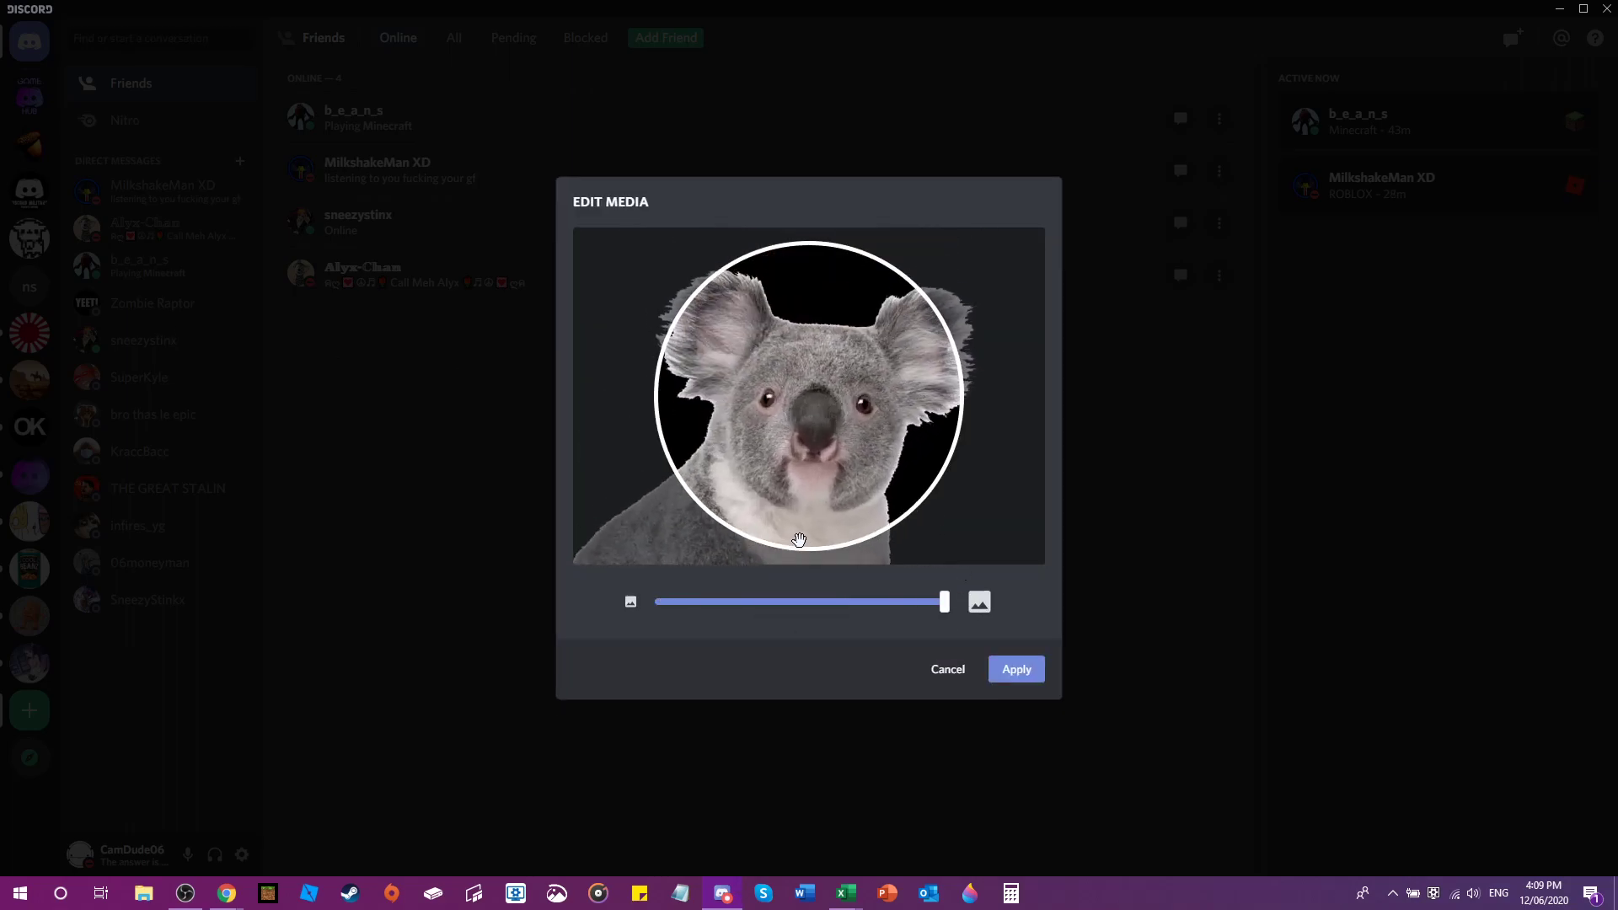
{"action": "left_click", "coordinate": [1016, 669]}
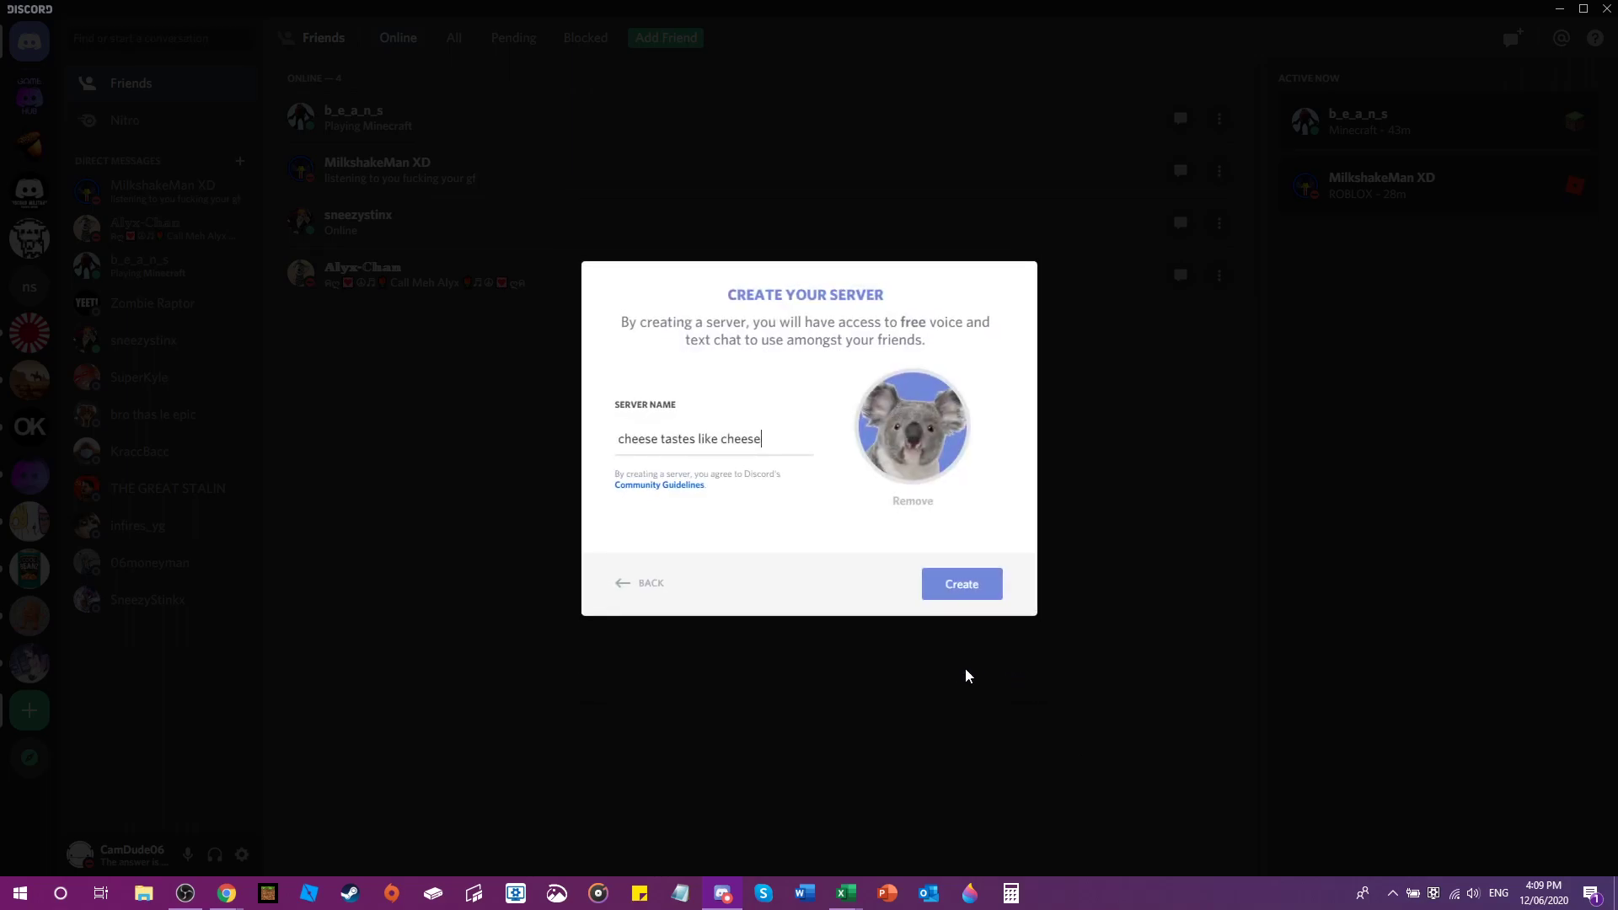
{"action": "left_click", "coordinate": [963, 583]}
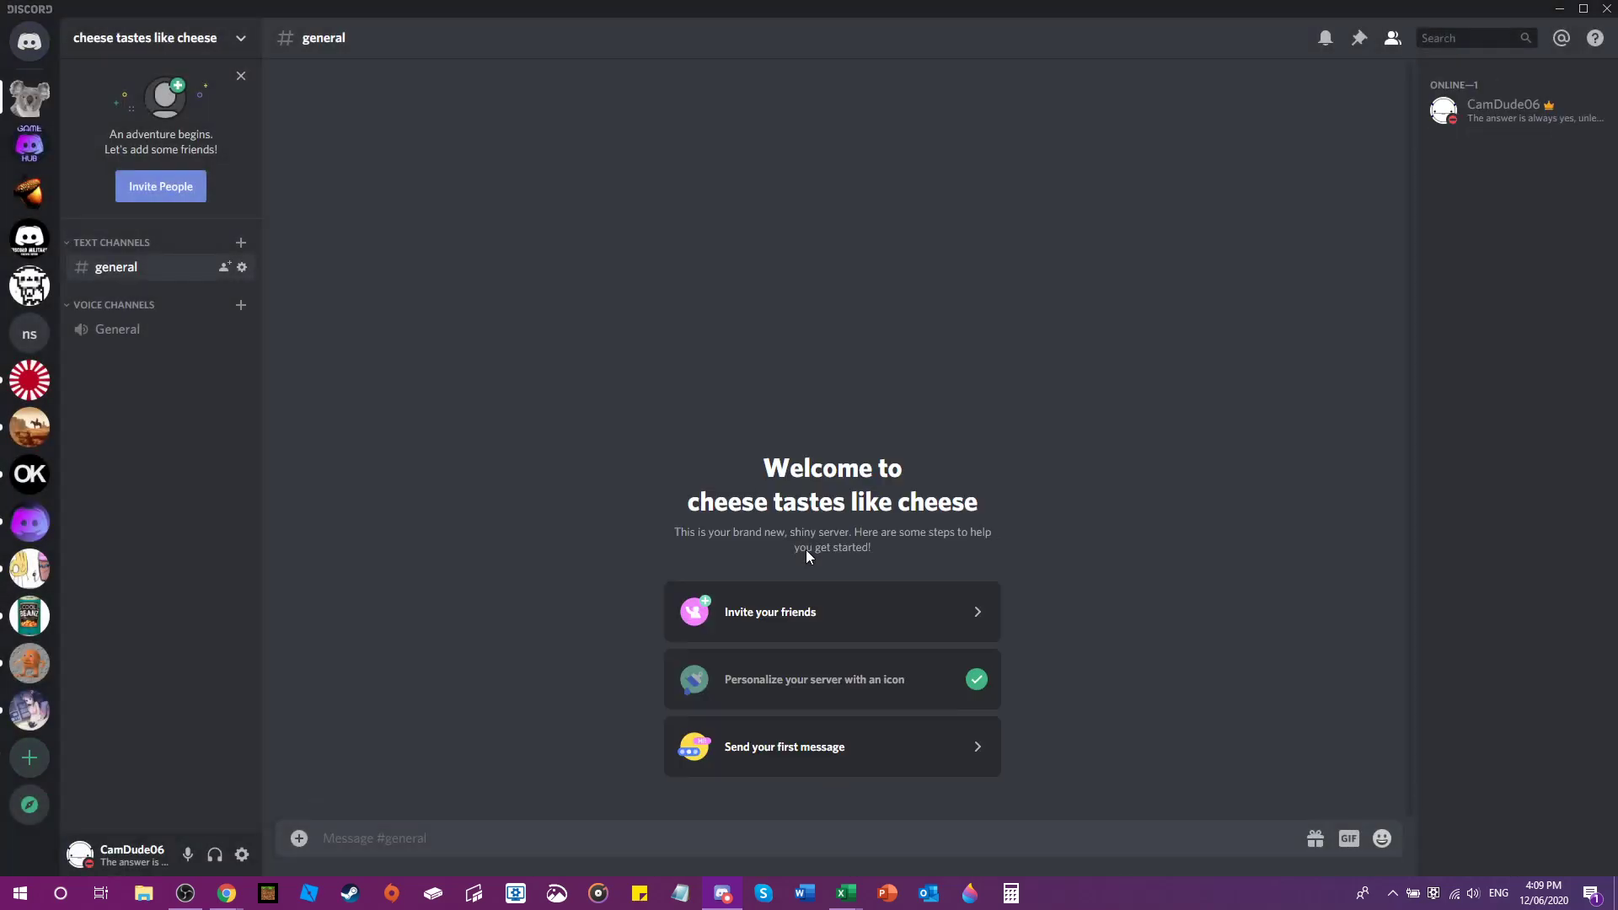
- View the options for inviting friends to the new server, and close them without inviting anyone
{"action": "left_click", "coordinate": [397, 359]}
{"action": "left_click", "coordinate": [178, 185]}
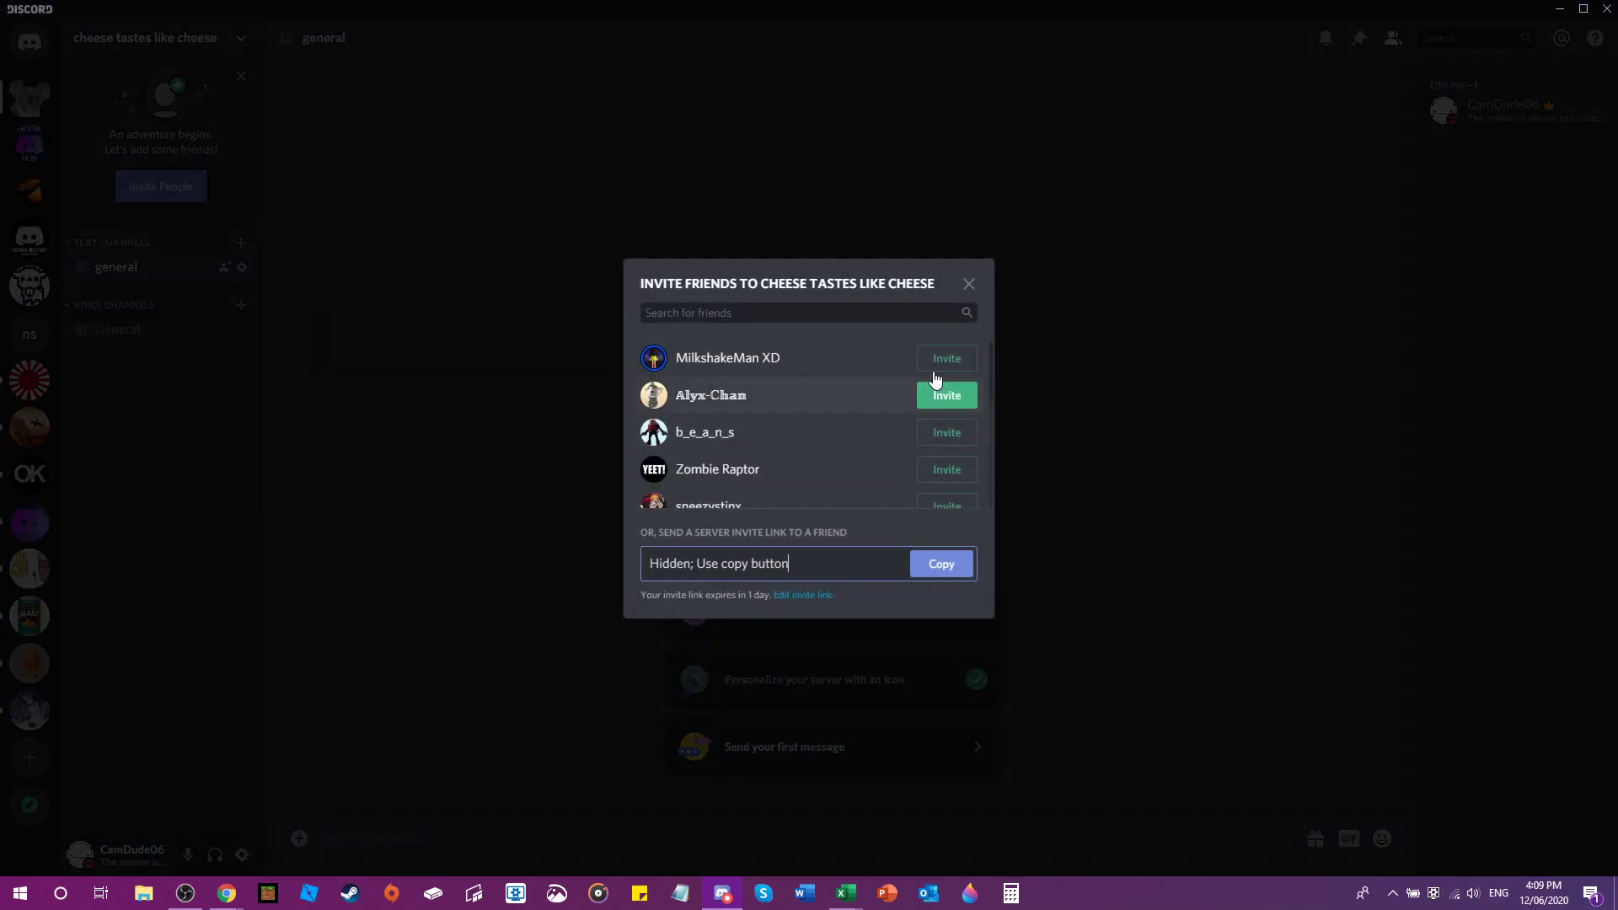
{"action": "left_click", "coordinate": [1197, 342]}
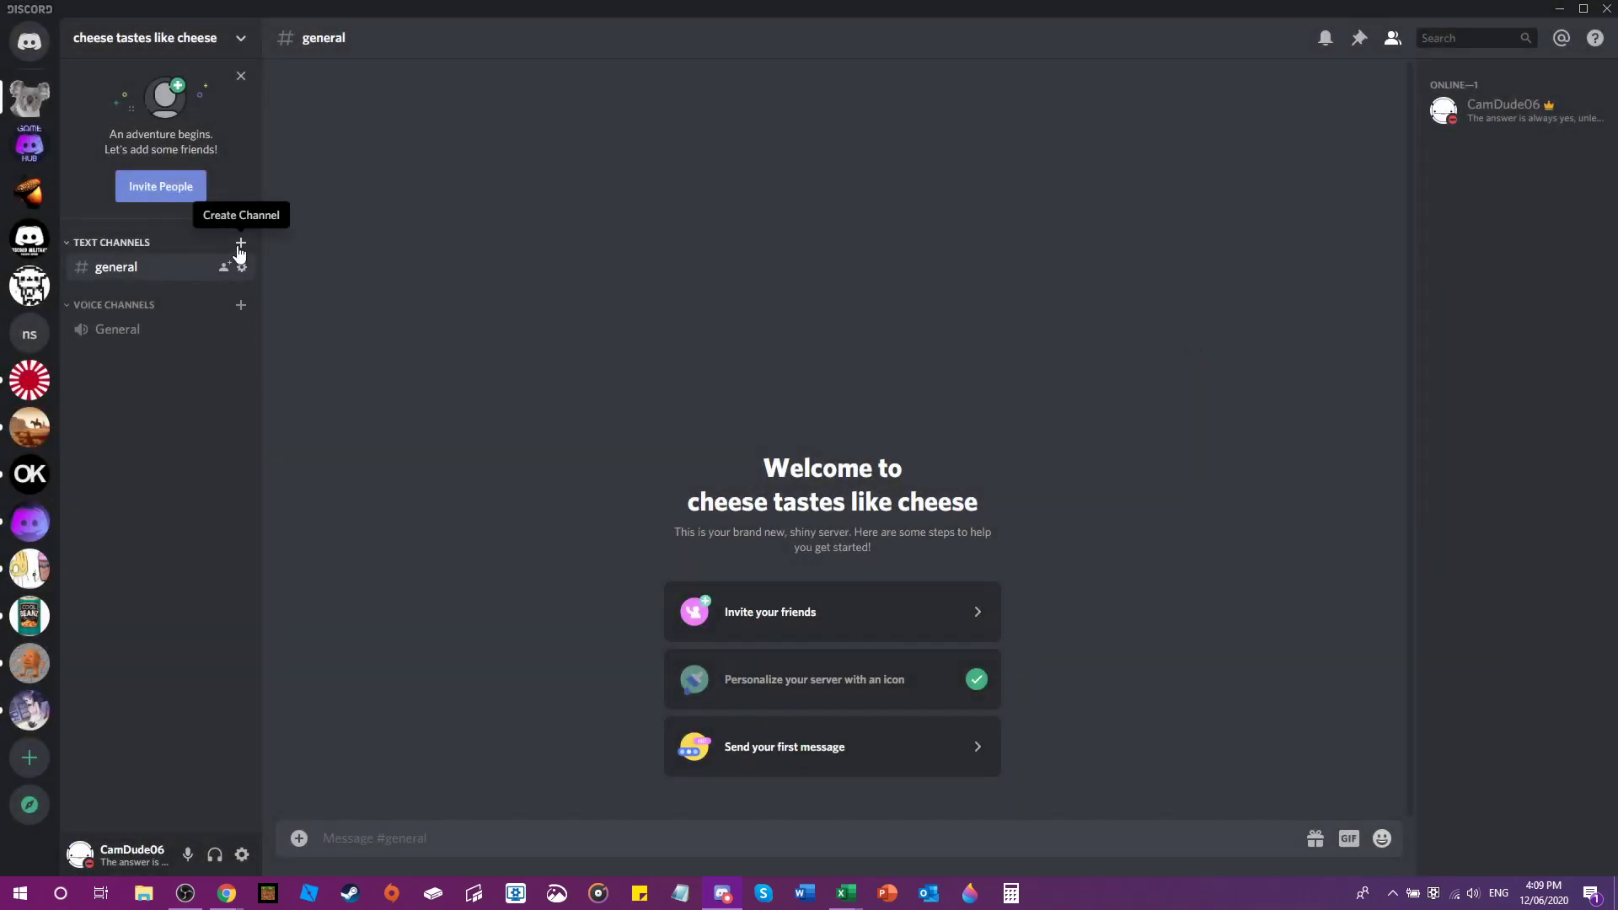
- Create a category named "info" and move it above the Text Channels category
{"action": "left_click", "coordinate": [242, 38]}
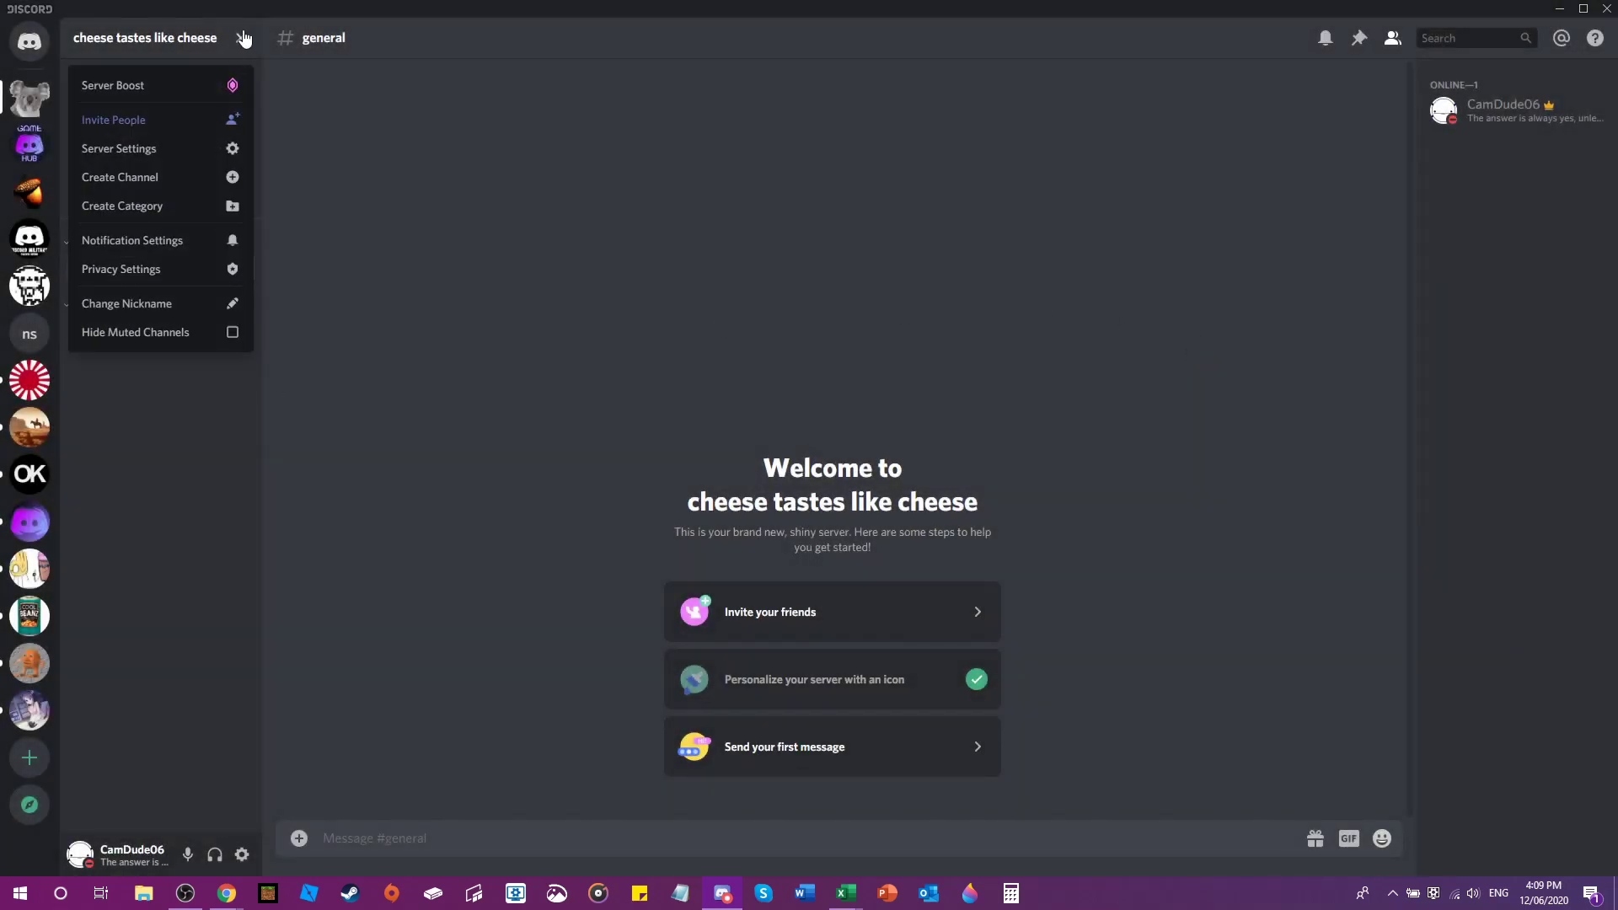
{"action": "left_click", "coordinate": [145, 206]}
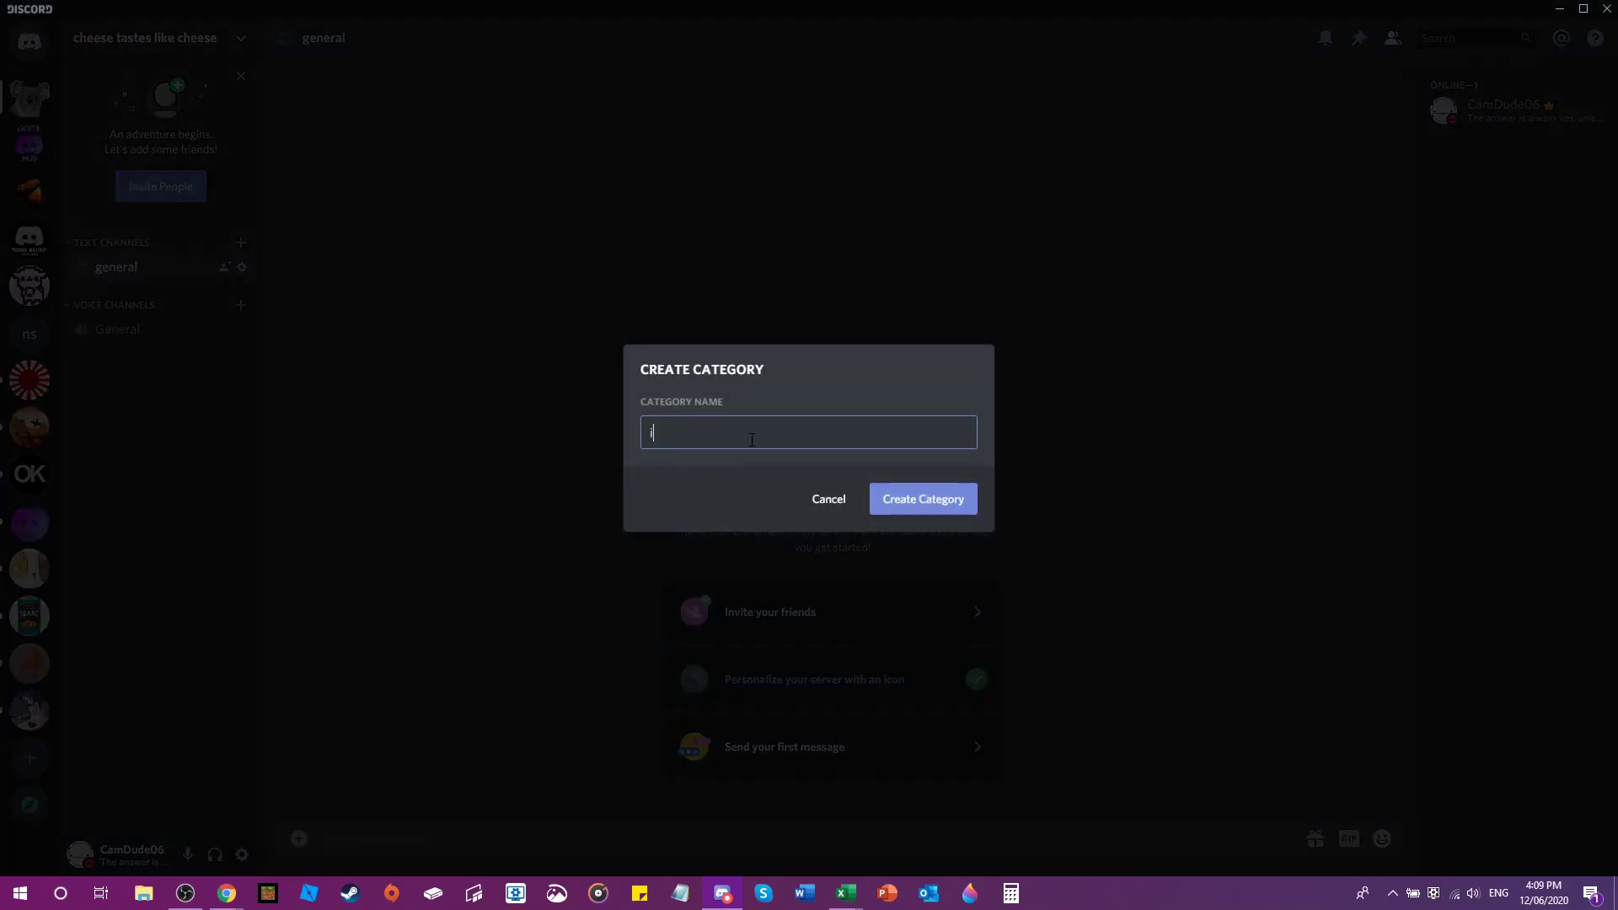
{"action": "left_click", "coordinate": [942, 498]}
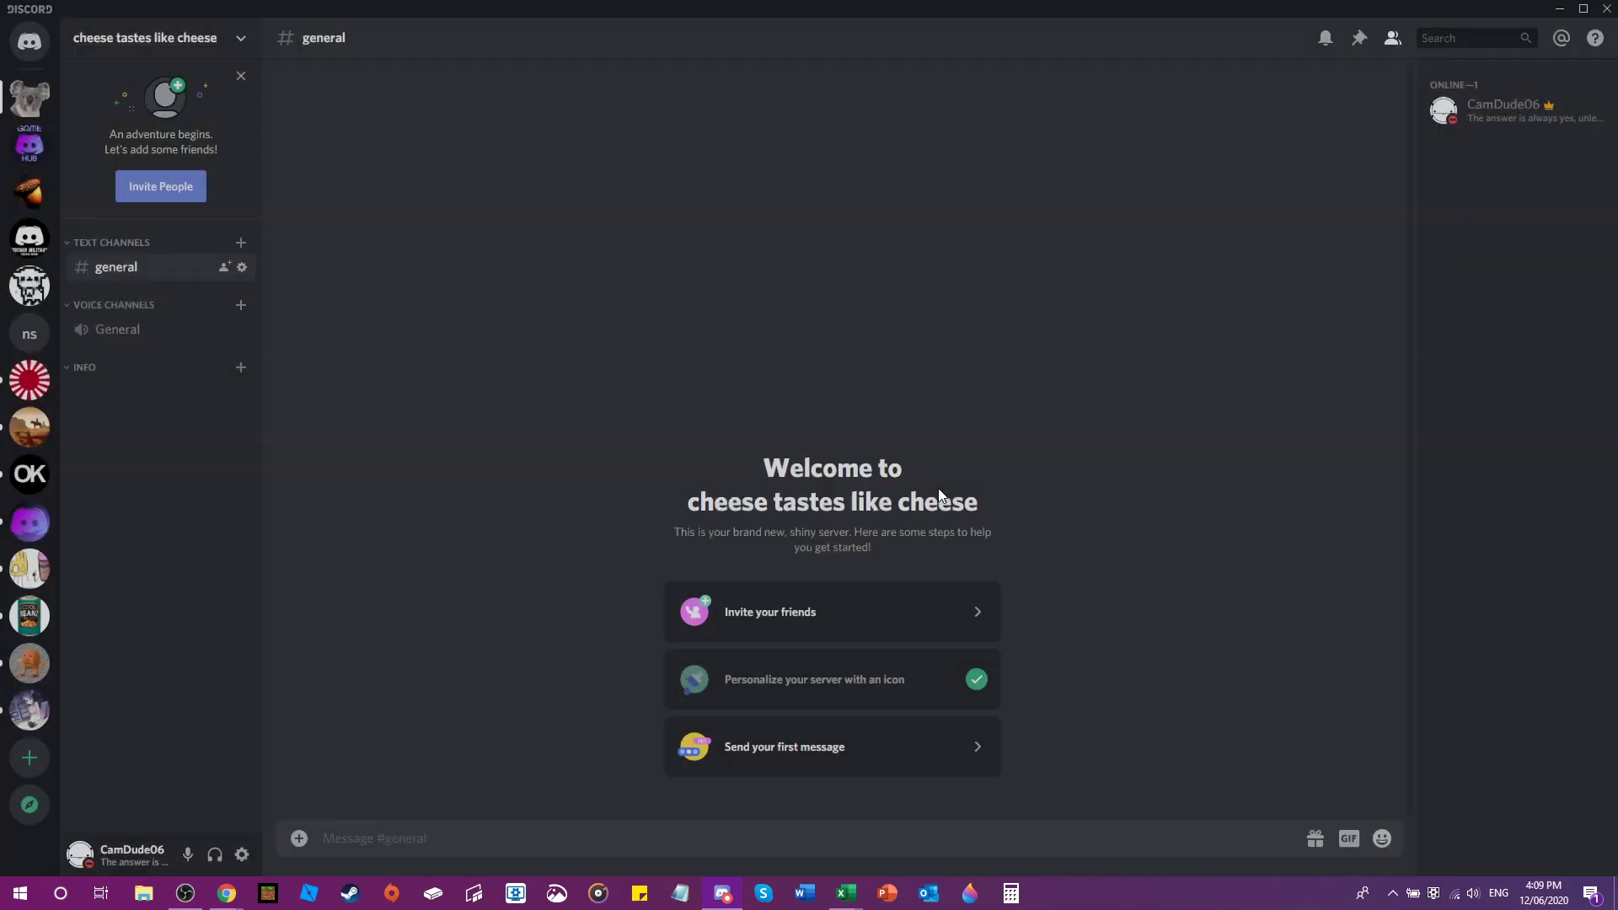
{"action": "left_click_drag", "start_coordinate": [108, 368], "coordinate": [109, 231]}
- Add the text channels "rules", "announcements" and "e" to the info category
{"action": "left_click", "coordinate": [241, 242]}
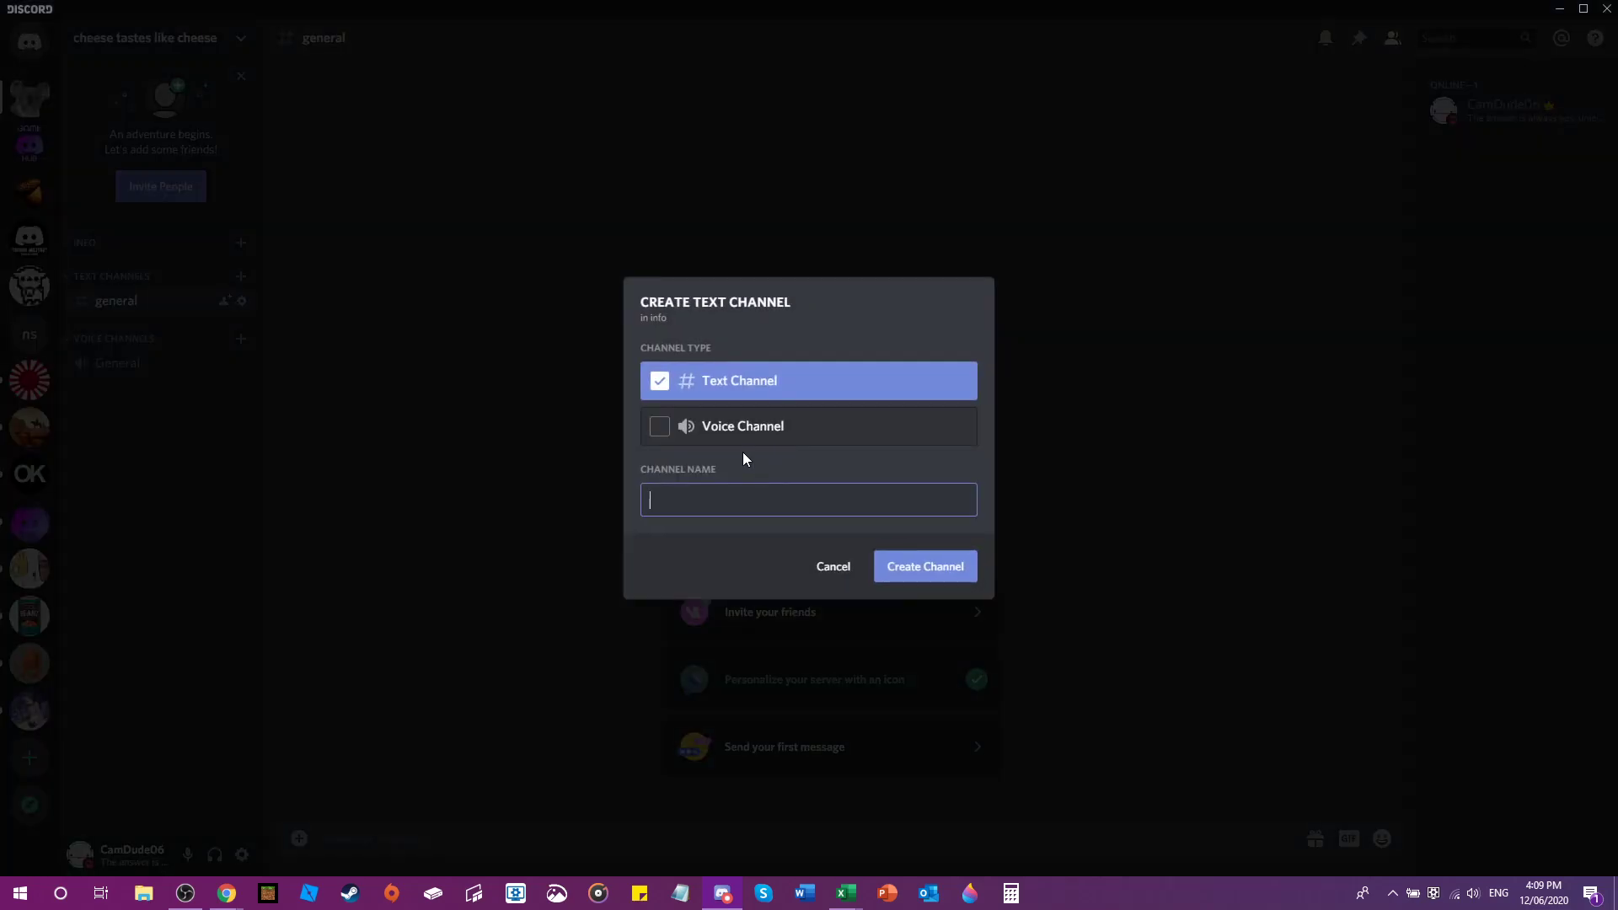
{"action": "type", "text": "rules"}
{"action": "left_click", "coordinate": [937, 568]}
{"action": "left_click", "coordinate": [241, 243]}
{"action": "type", "text": "announcements"}
{"action": "left_click", "coordinate": [914, 566]}
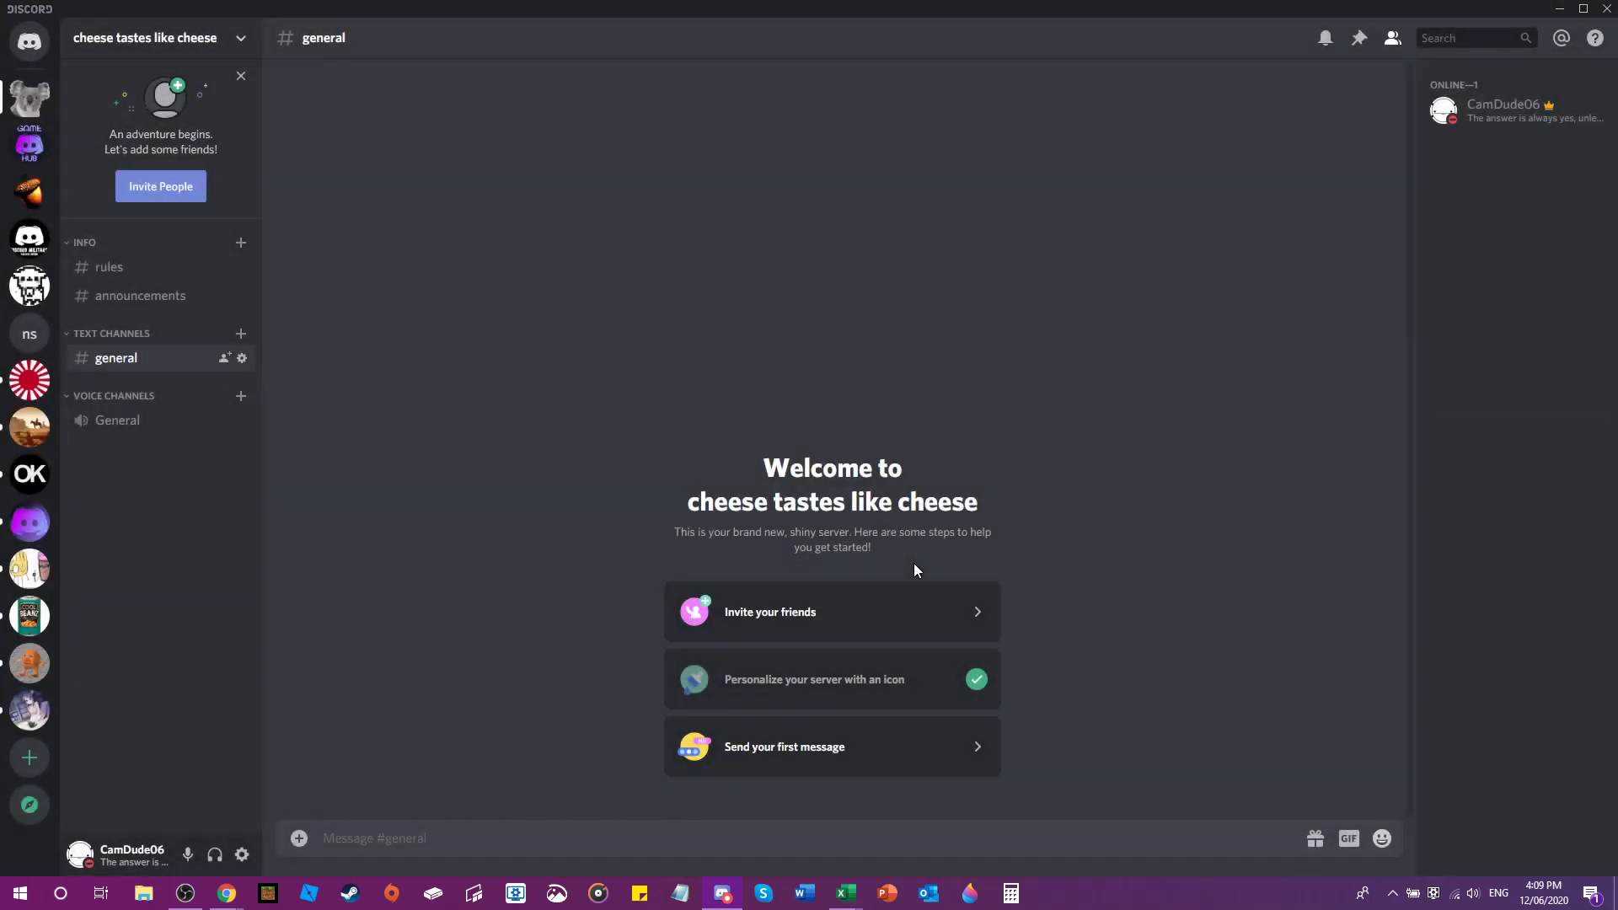
{"action": "left_click", "coordinate": [241, 243]}
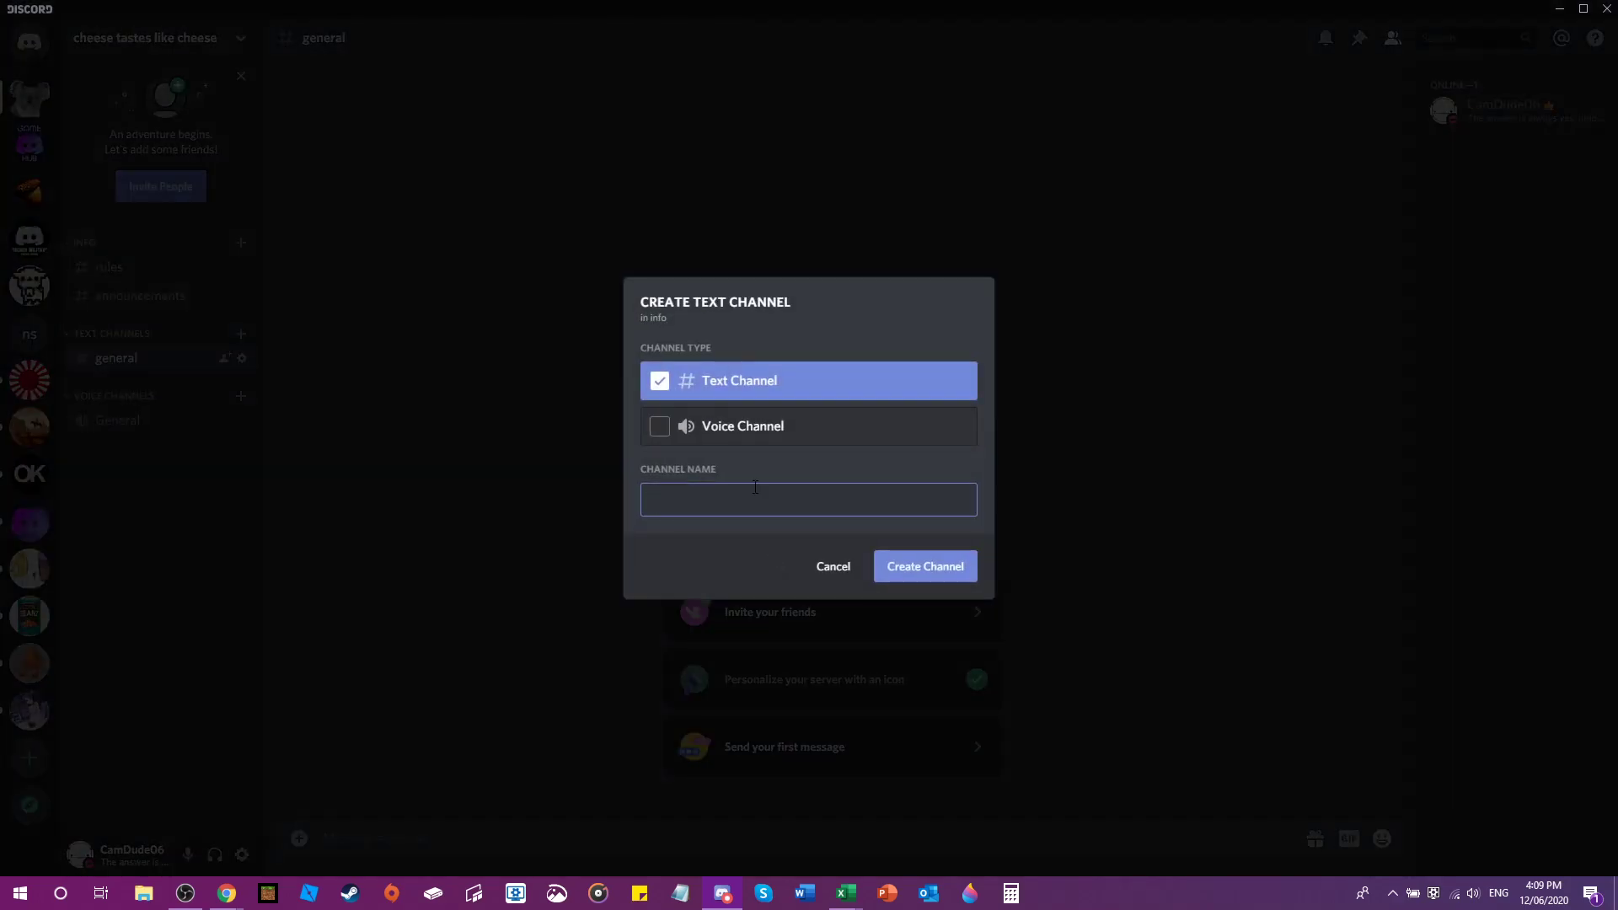
{"action": "left_click", "coordinate": [914, 567]}
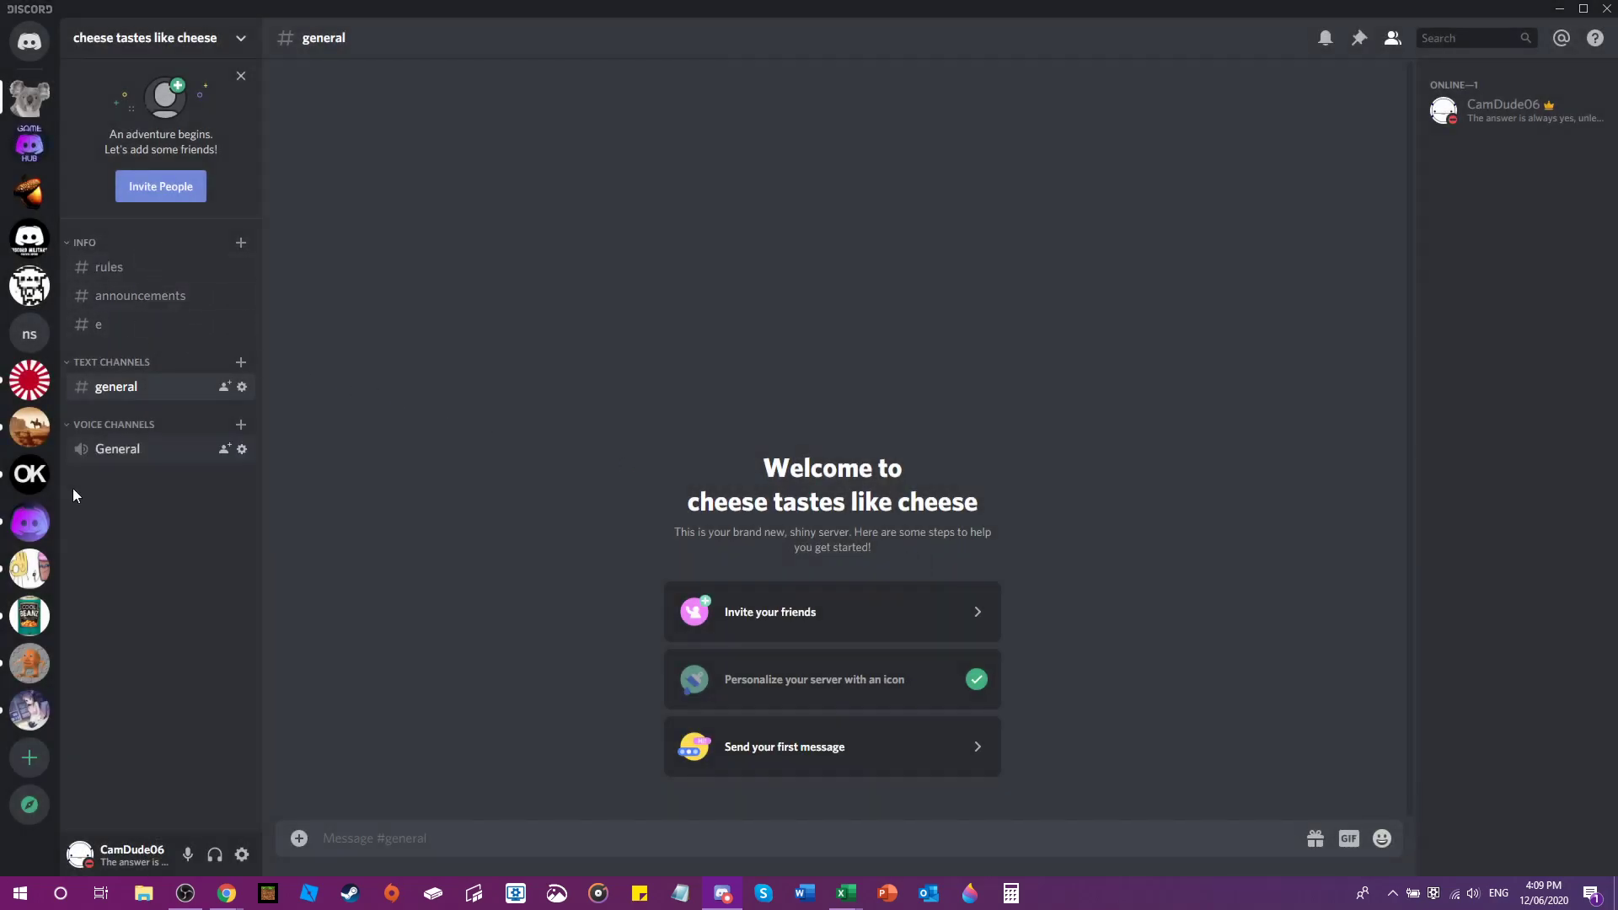
- Create a text channel named "welcomes-and-goodbyes" and move it above the info category
{"action": "left_click", "coordinate": [240, 246]}
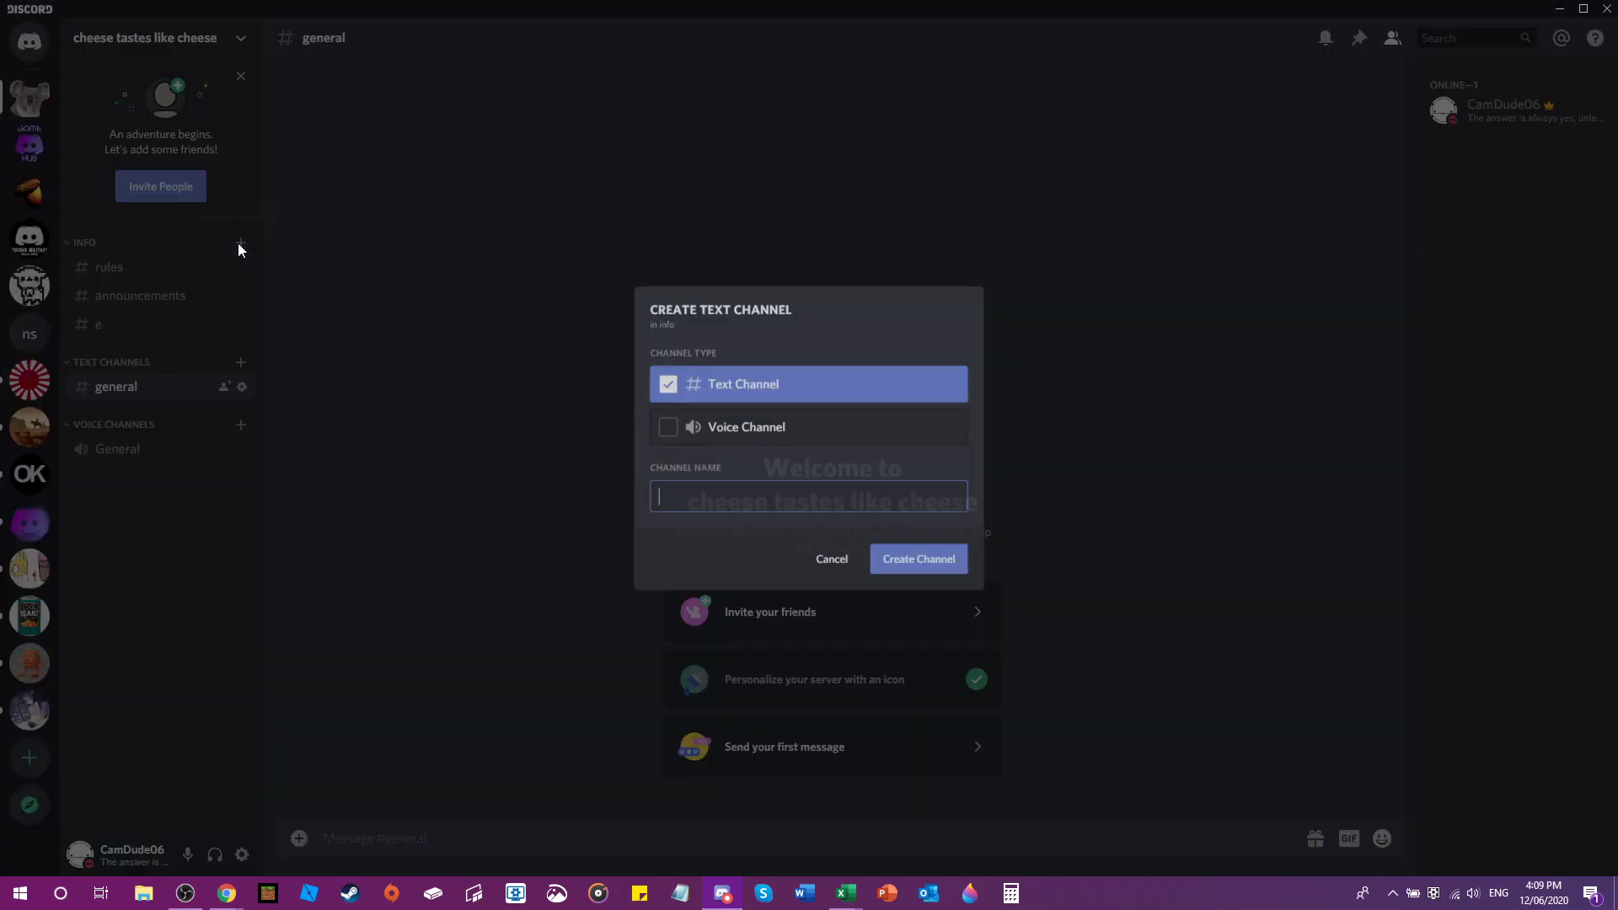
{"action": "type", "text": "welcomes-and-goodbyes"}
{"action": "left_click", "coordinate": [912, 570]}
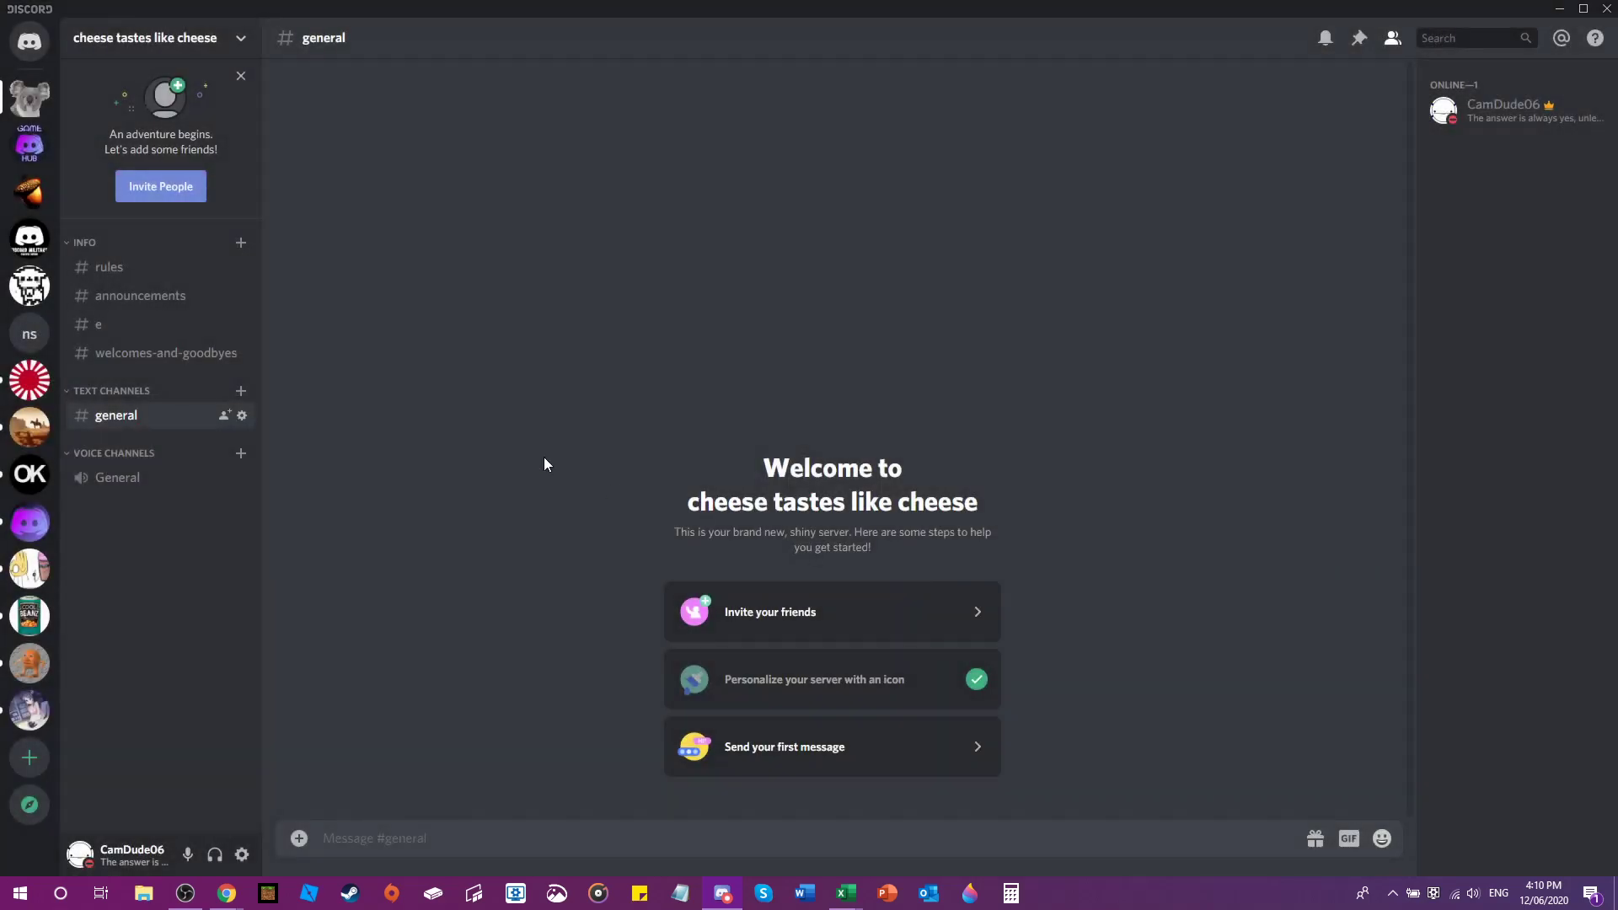
{"action": "left_click_drag", "start_coordinate": [126, 352], "coordinate": [134, 244]}
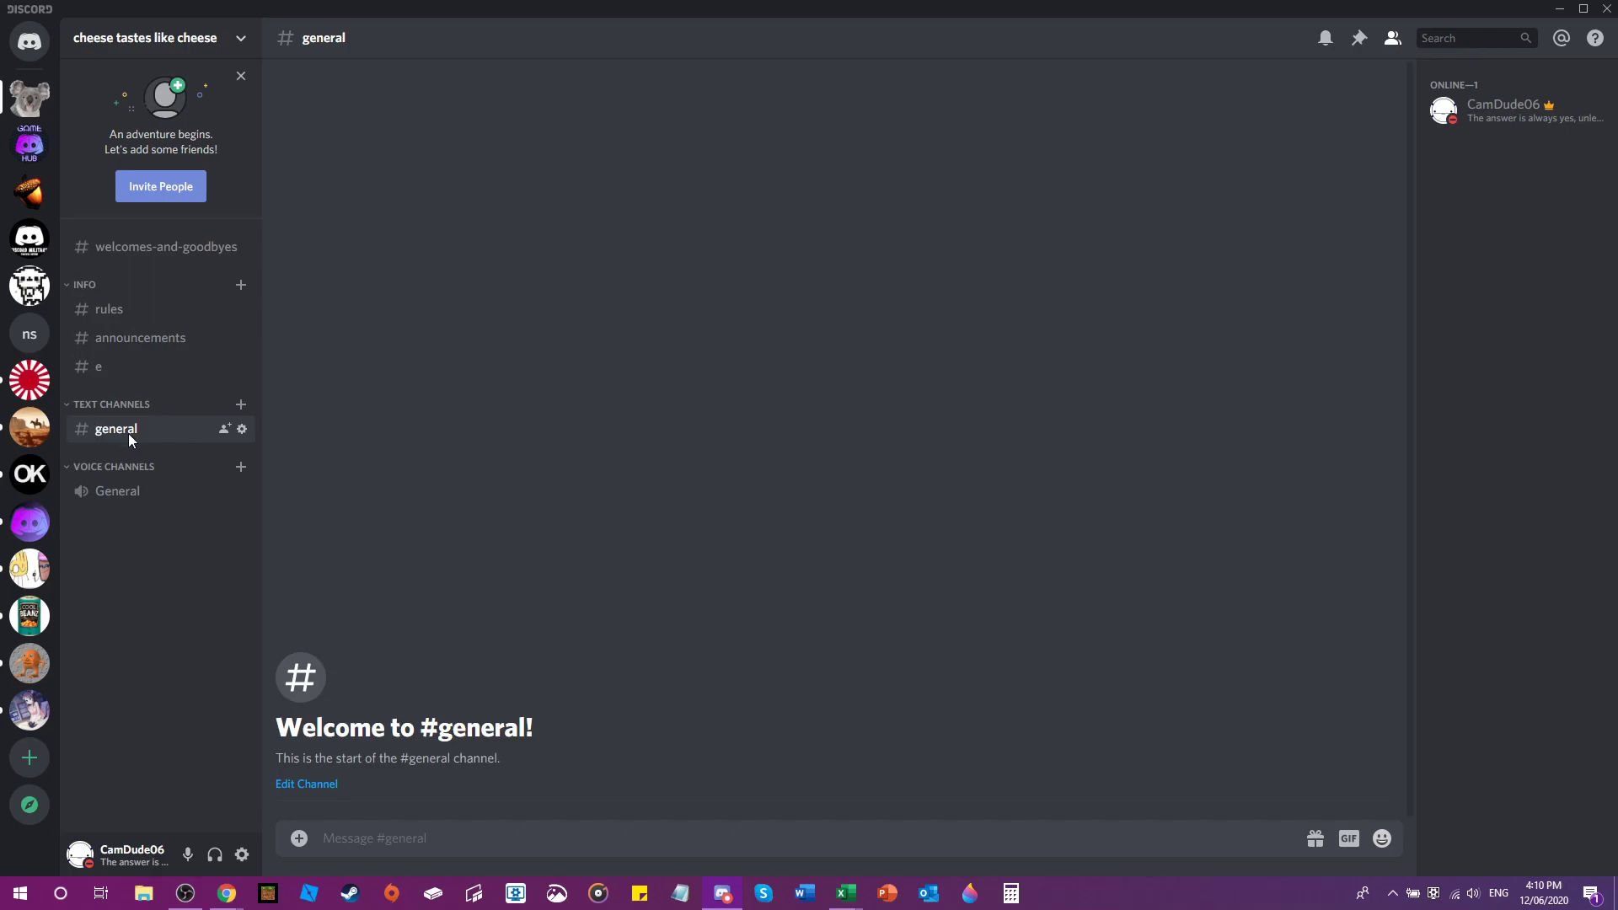
- Add the text channels "memes", "art" and "zasexrcdfvtgb" to the Text Channels category
{"action": "left_click", "coordinate": [241, 405]}
{"action": "type", "text": "memes"}
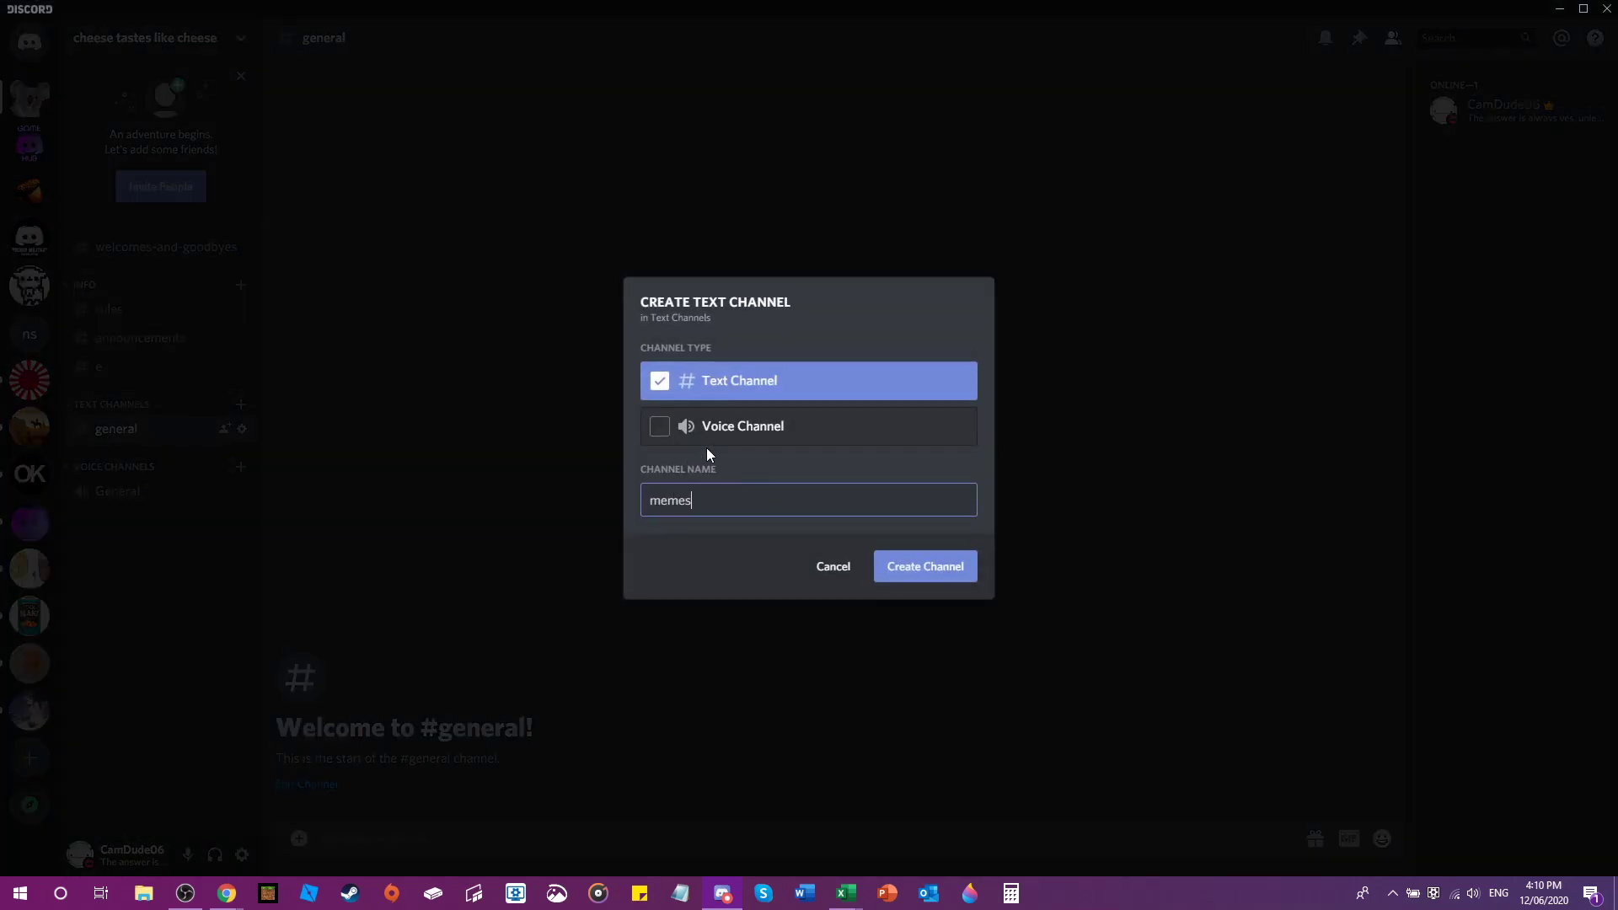
{"action": "left_click", "coordinate": [930, 567]}
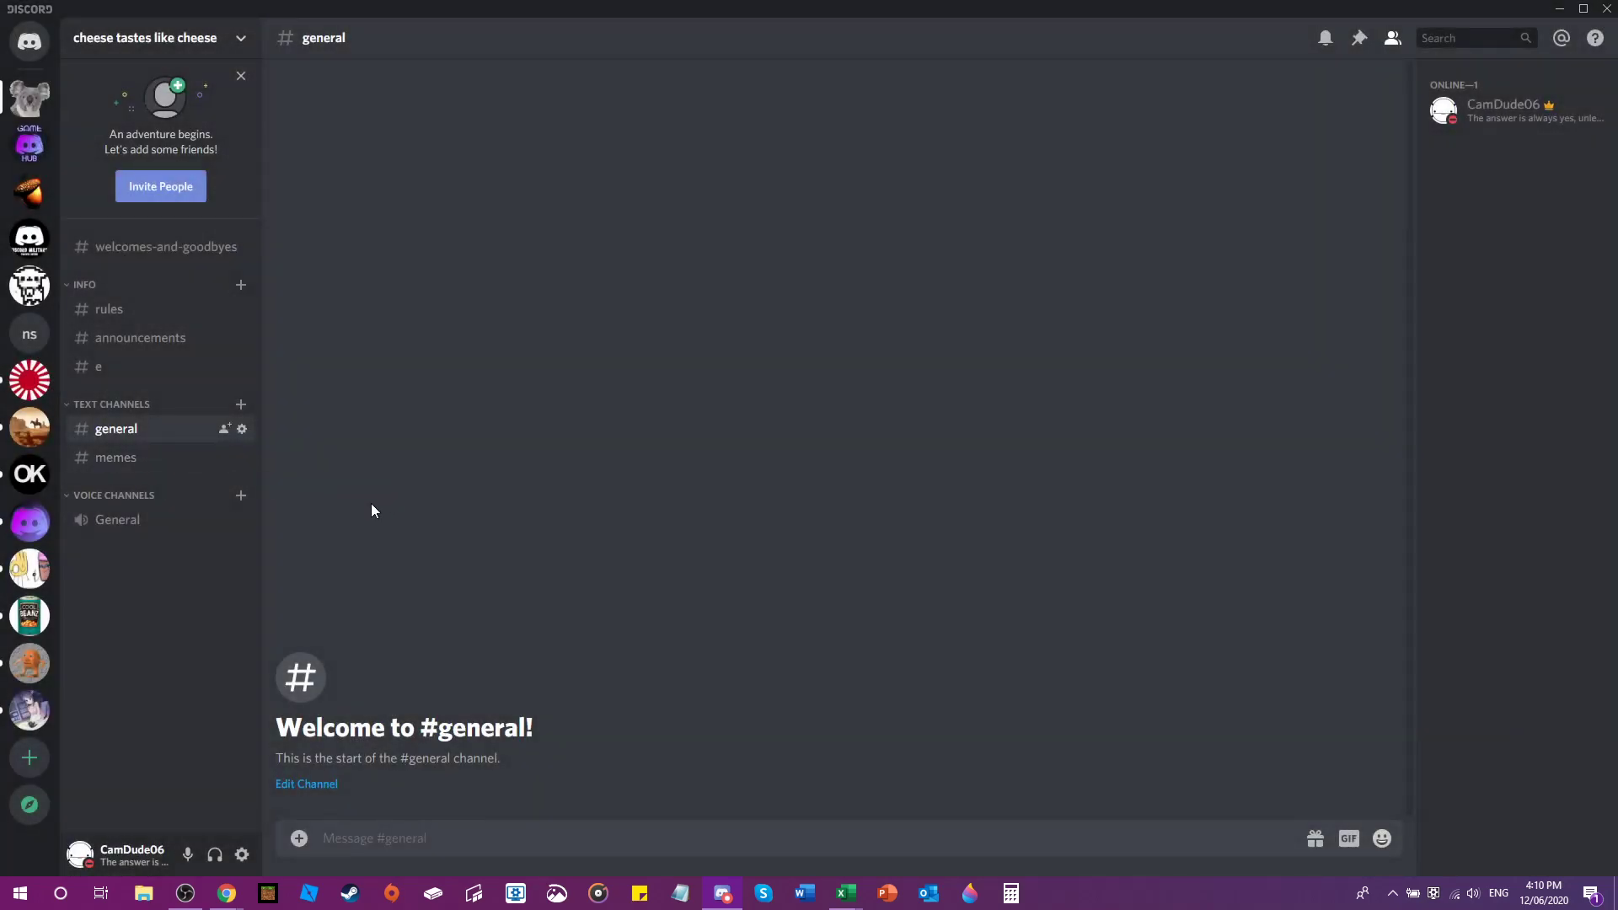
{"action": "left_click", "coordinate": [241, 405]}
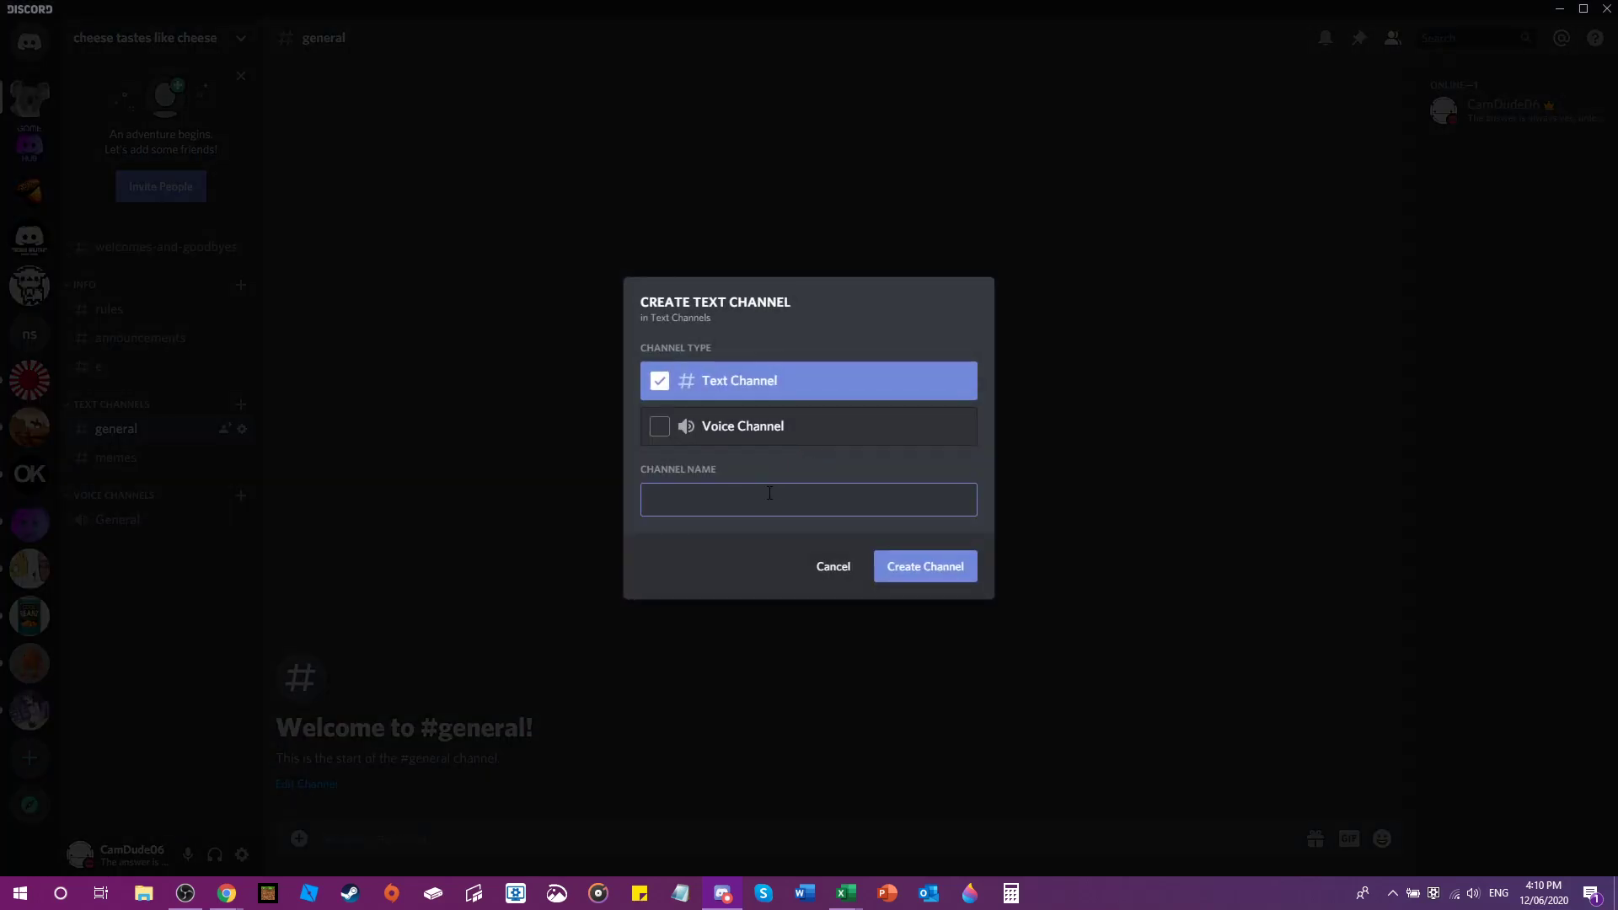
{"action": "type", "text": "art"}
{"action": "left_click", "coordinate": [927, 571]}
{"action": "type", "text": "zasexrcdfvtgb"}
{"action": "left_click", "coordinate": [948, 570]}
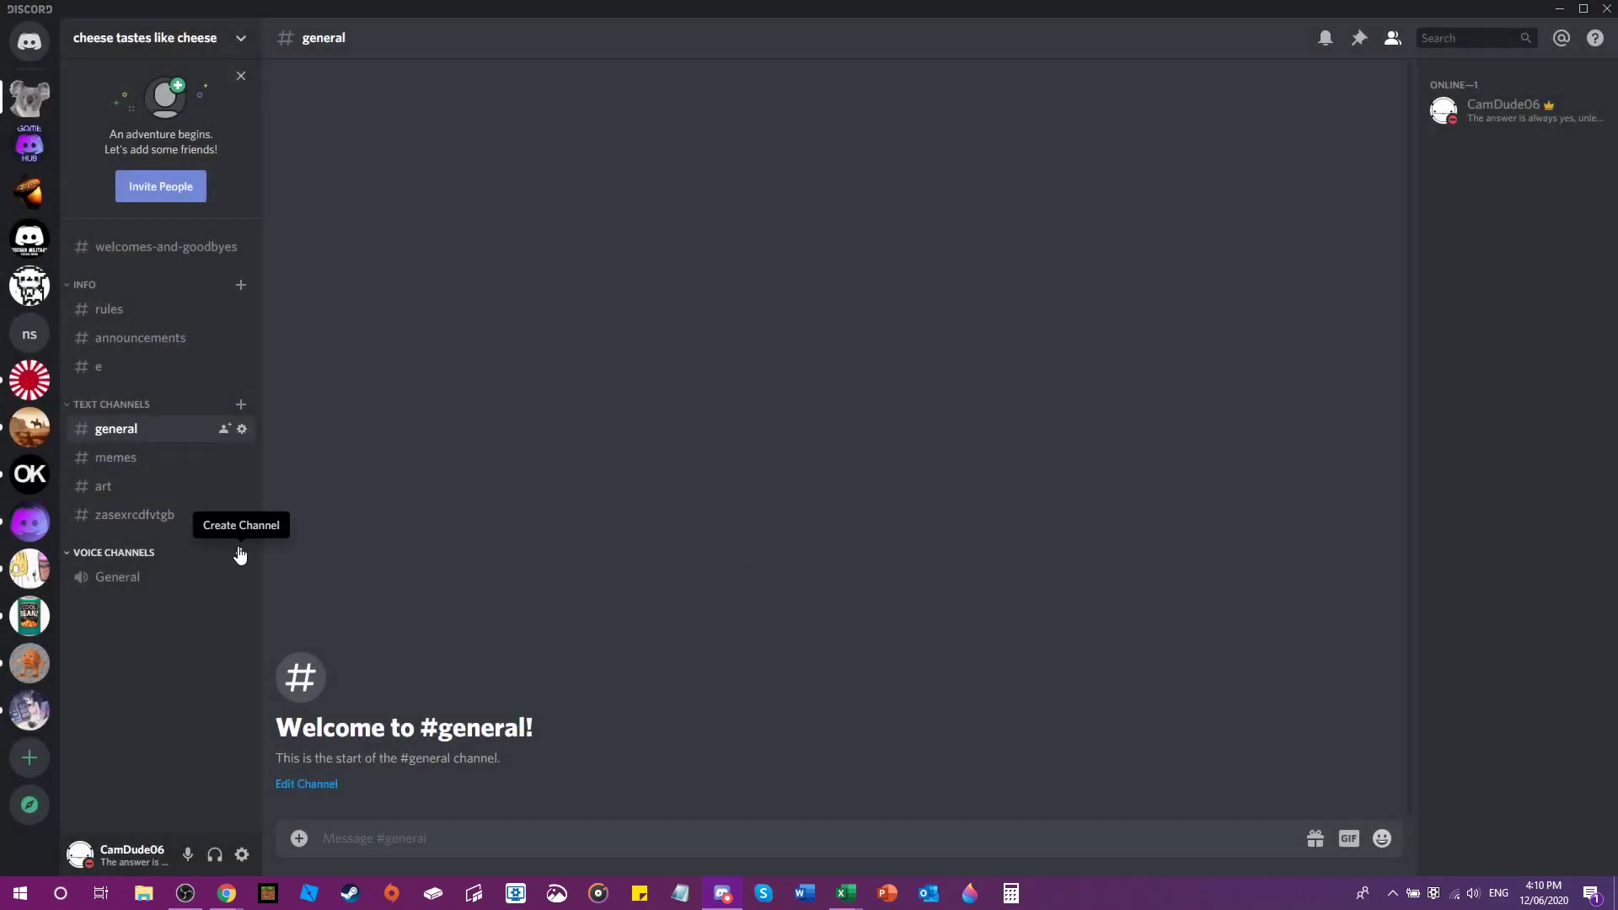
- Add a voice channel named ":)" to the Voice Channels category
{"action": "left_click", "coordinate": [240, 552]}
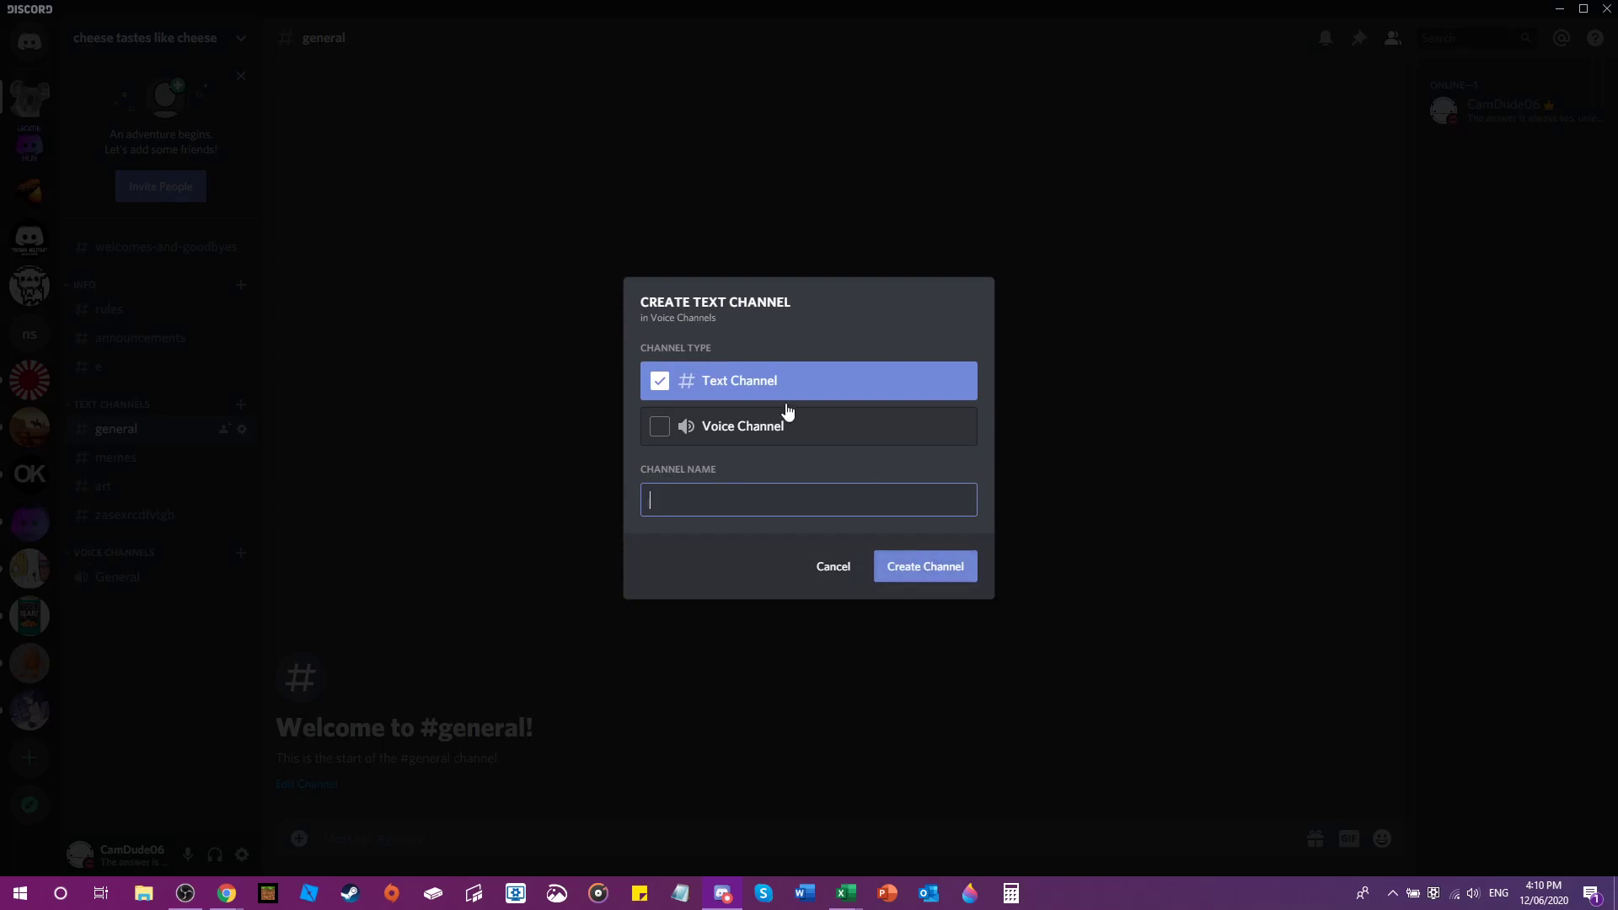
{"action": "left_click", "coordinate": [725, 428]}
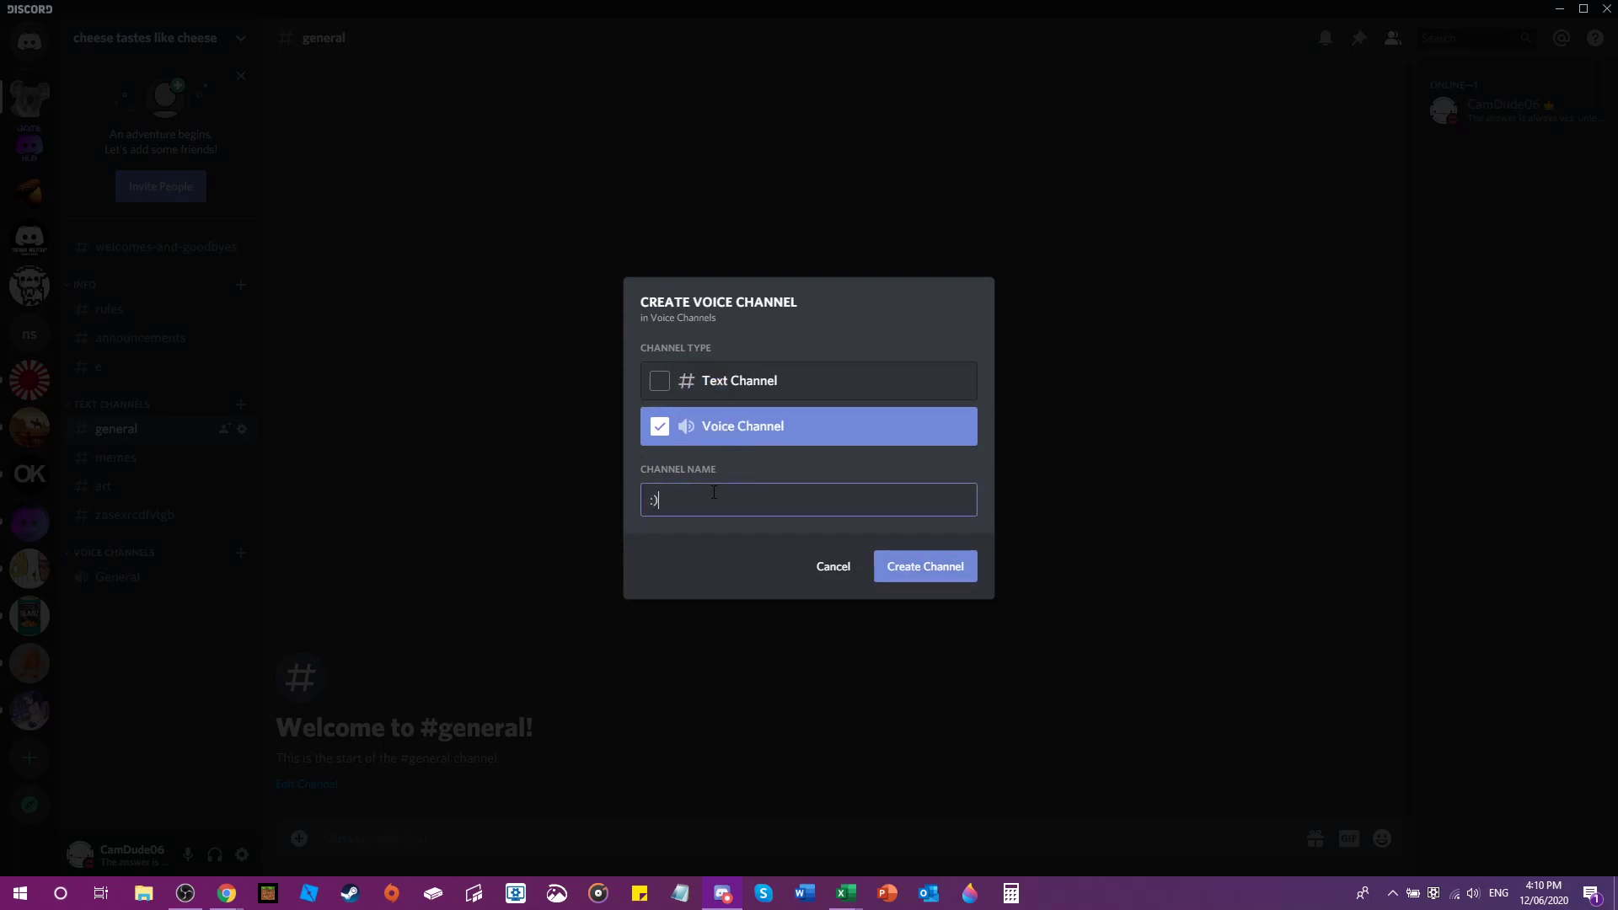
{"action": "left_click", "coordinate": [900, 570]}
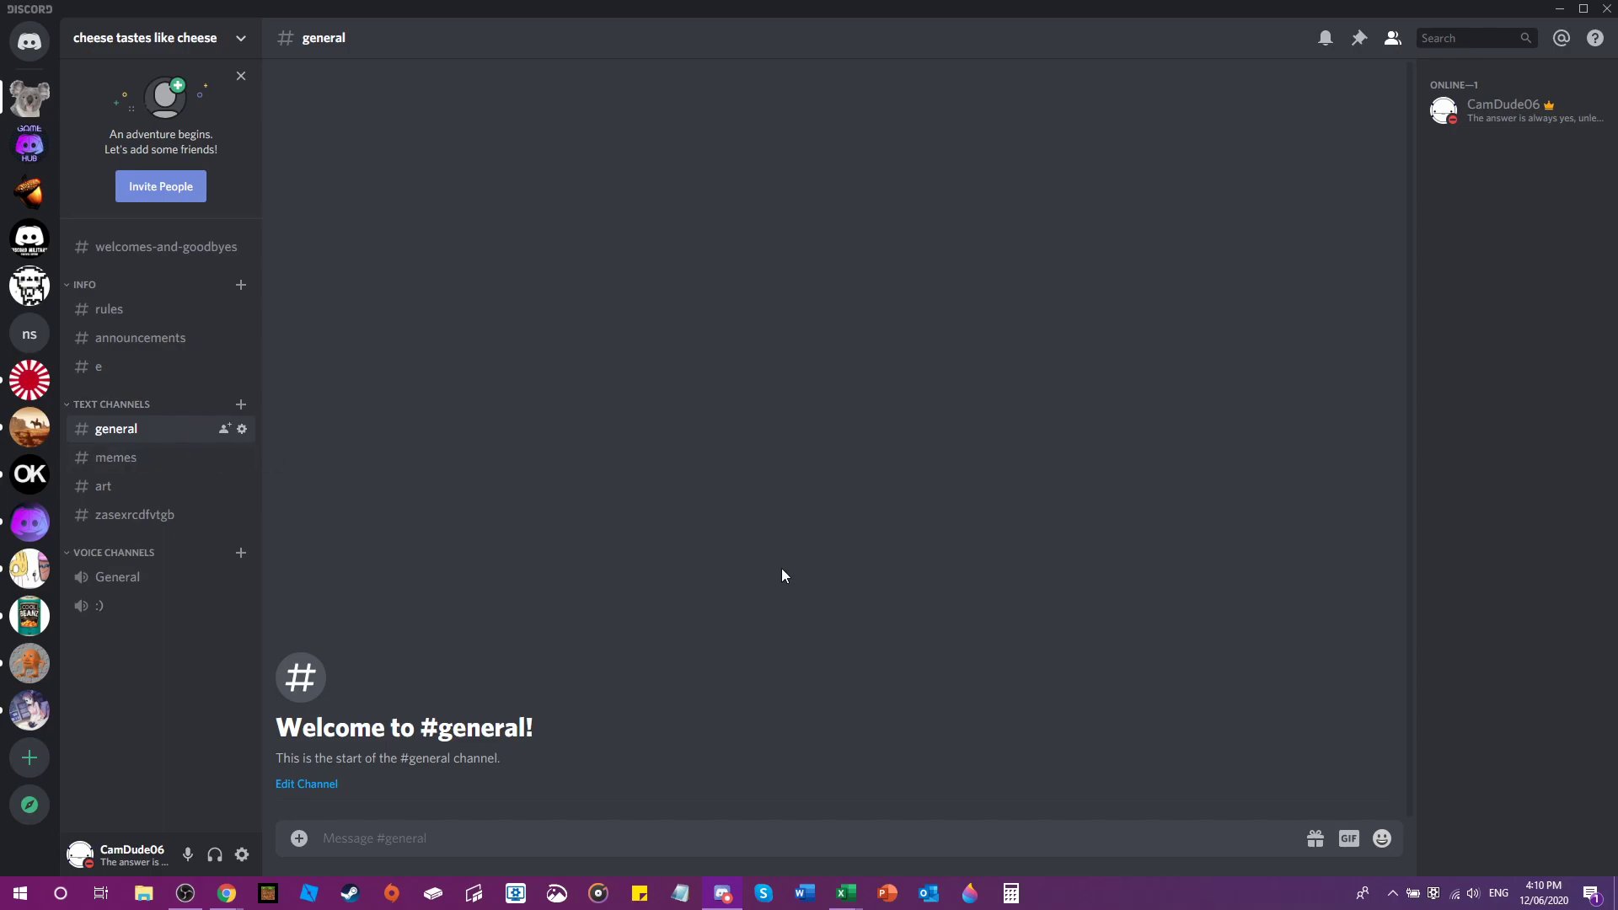
- Check which roles can be assigned to the server owner in the member profile
{"action": "left_click", "coordinate": [1509, 119]}
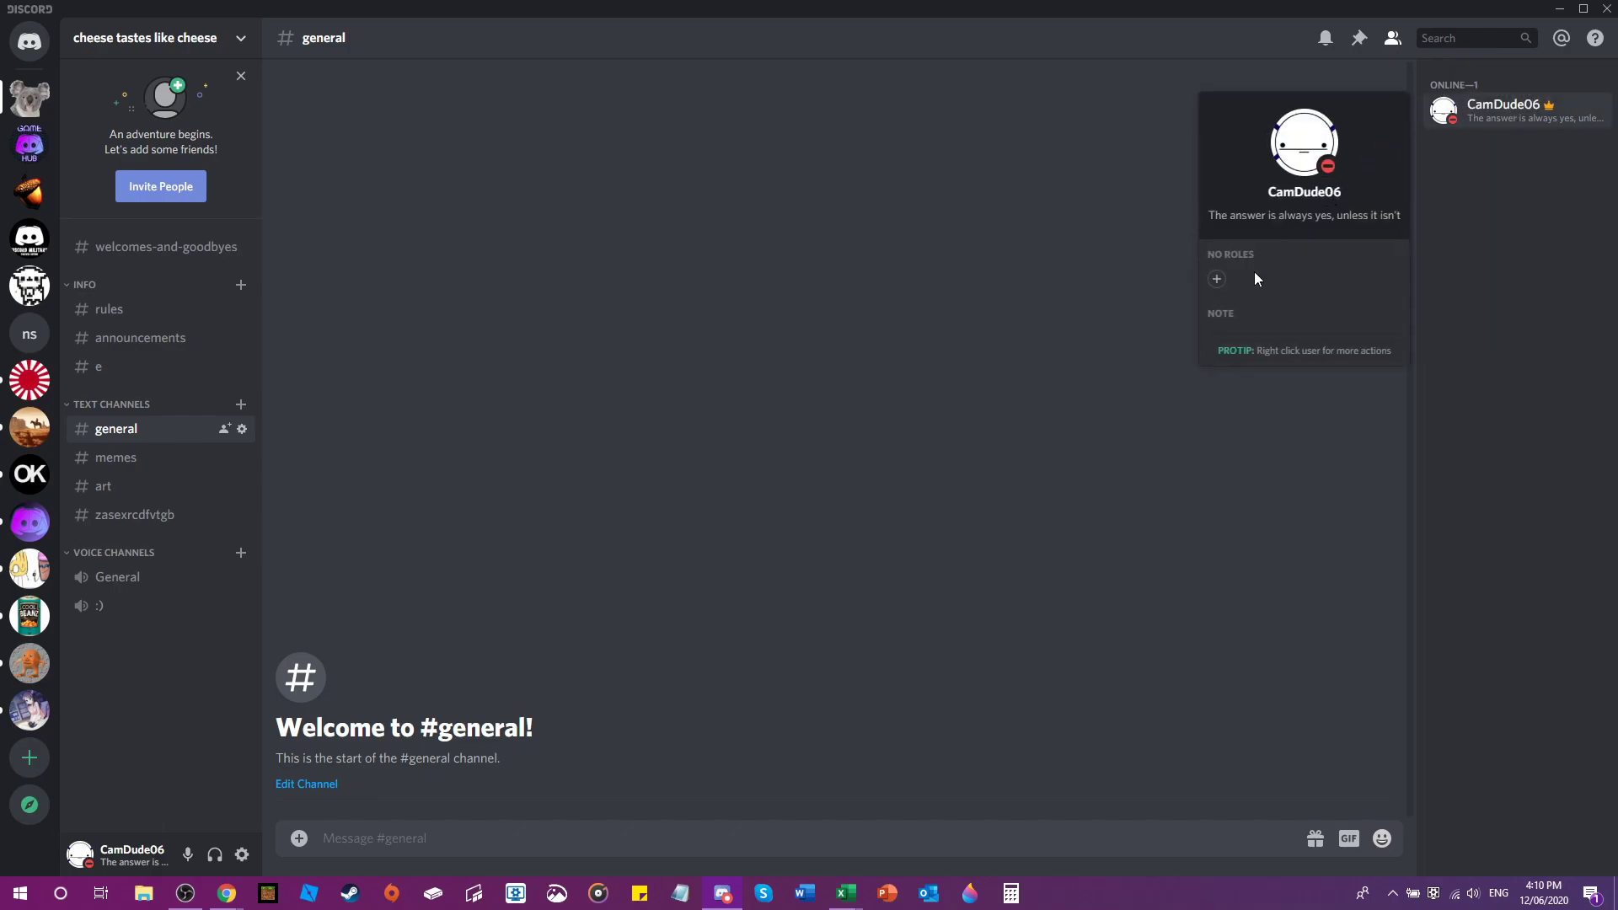
{"action": "left_click", "coordinate": [1217, 280]}
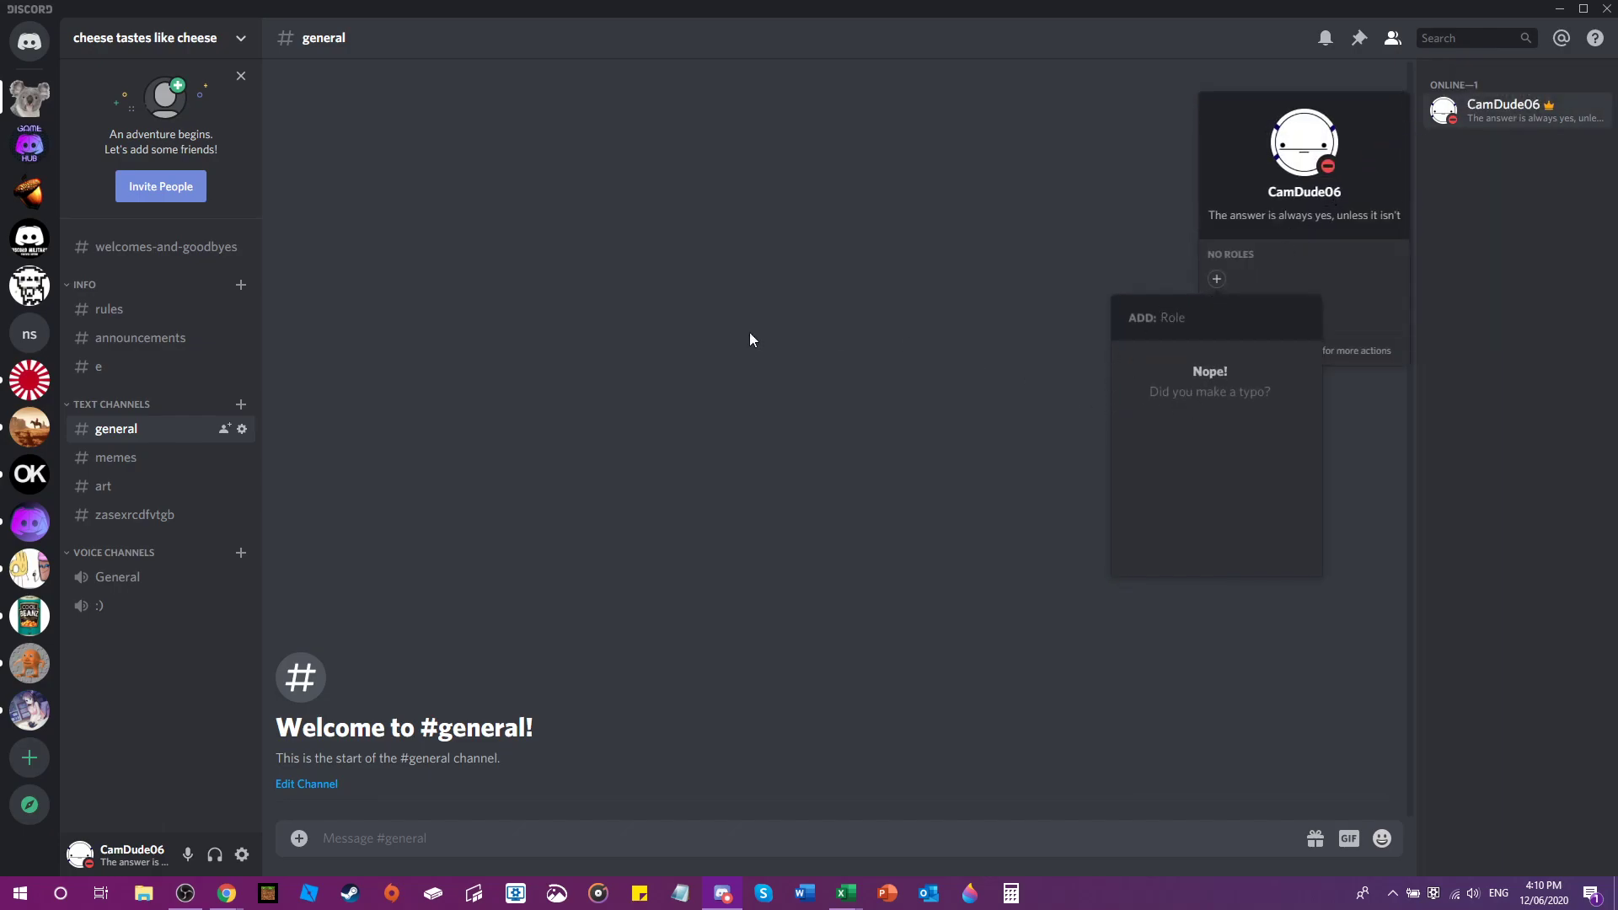
{"action": "left_click", "coordinate": [627, 359]}
- Create a role named "Owner" in the server settings and give it the bright pink color
{"action": "left_click", "coordinate": [240, 37]}
{"action": "left_click", "coordinate": [167, 152]}
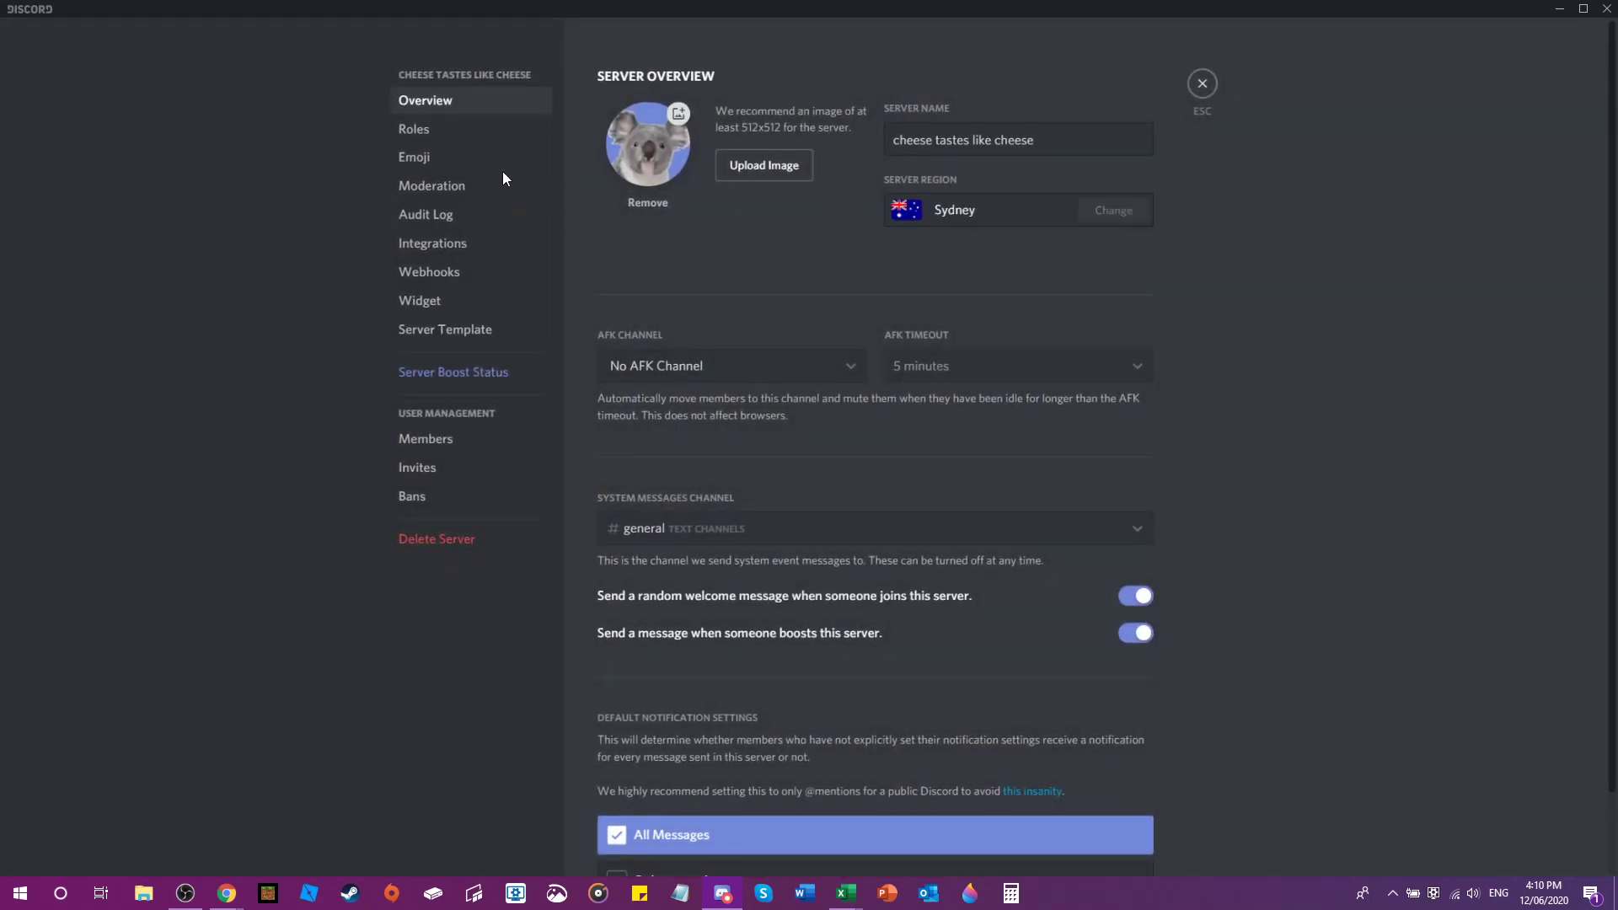
{"action": "scroll", "coordinate": [680, 590], "scroll_direction": "down", "scroll_amount": 2}
{"action": "scroll", "coordinate": [680, 590], "scroll_direction": "up", "scroll_amount": 2}
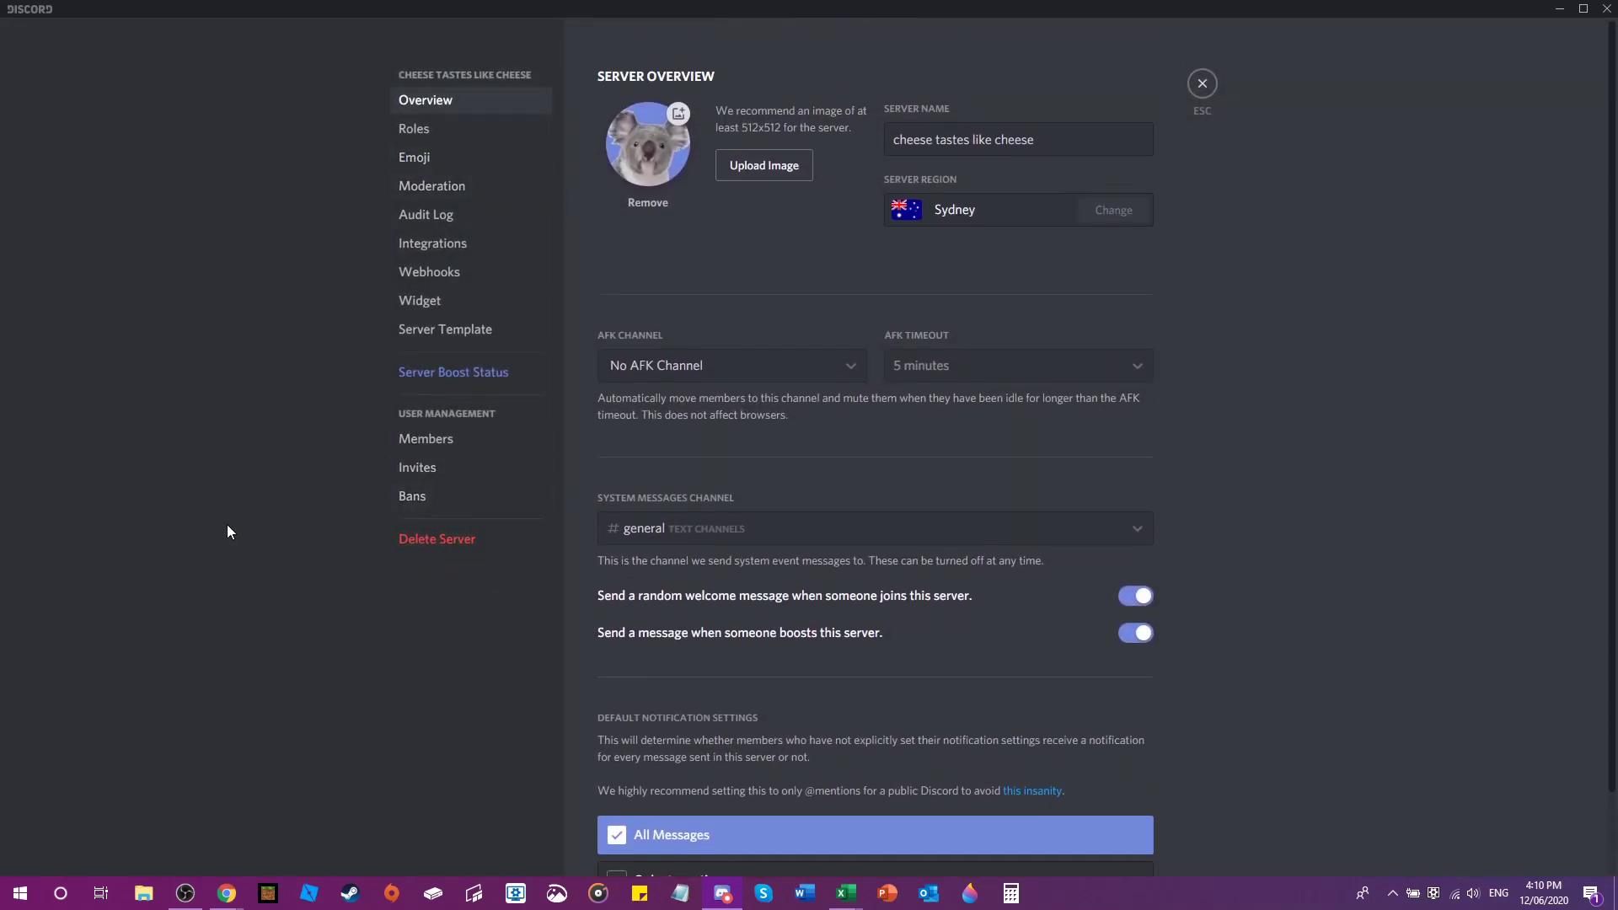
{"action": "left_click", "coordinate": [417, 128]}
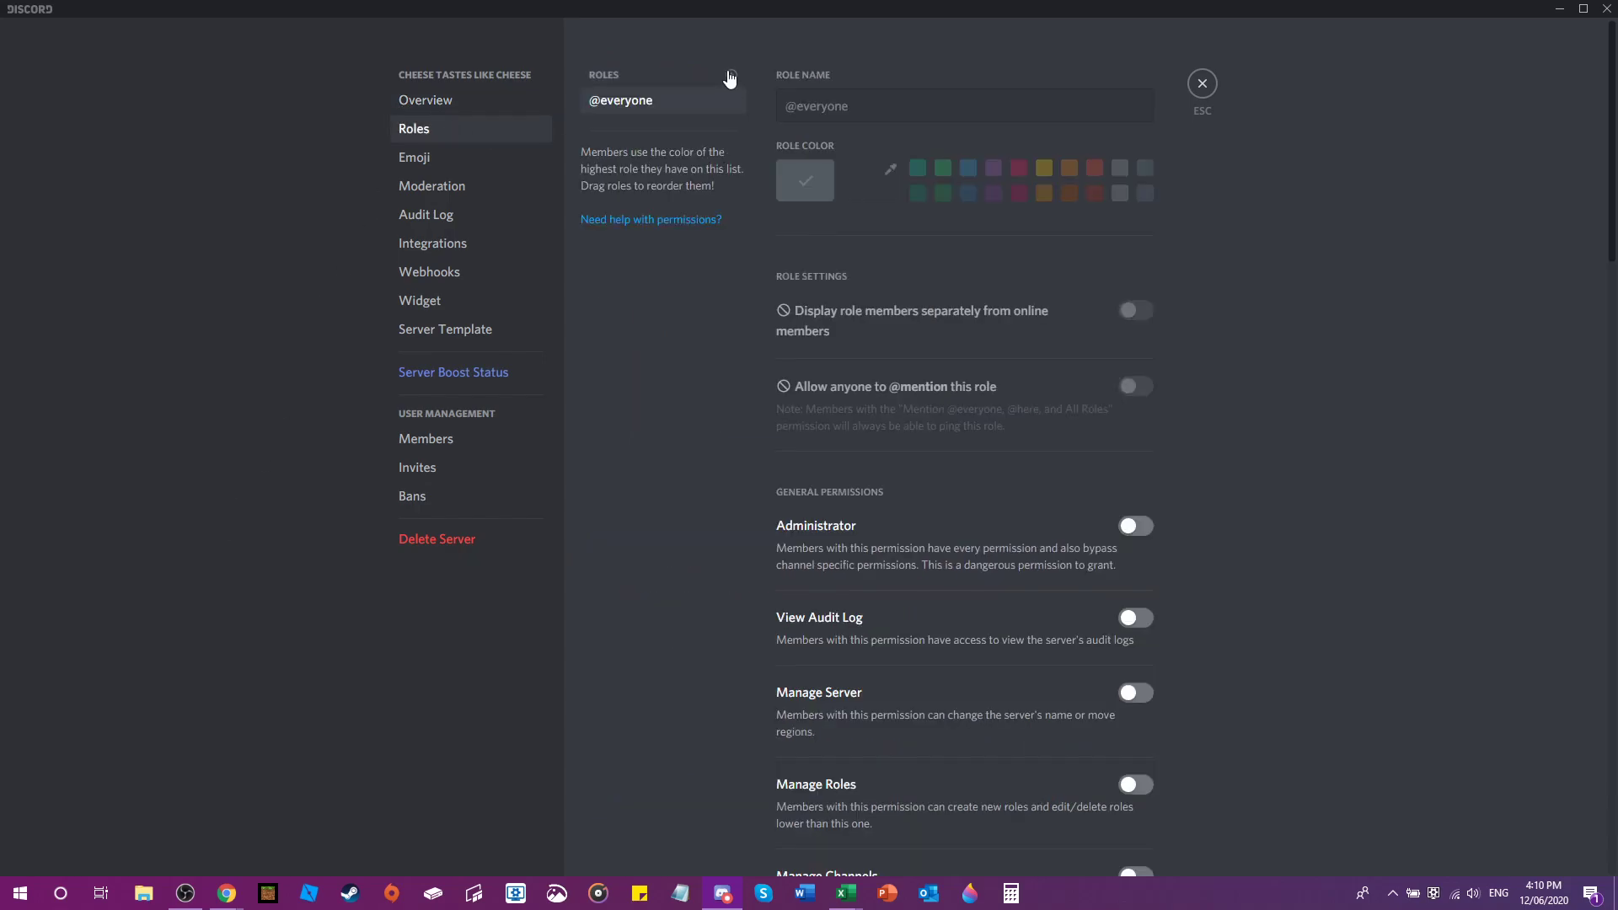
{"action": "left_click", "coordinate": [730, 76]}
{"action": "triple_click", "coordinate": [855, 105]}
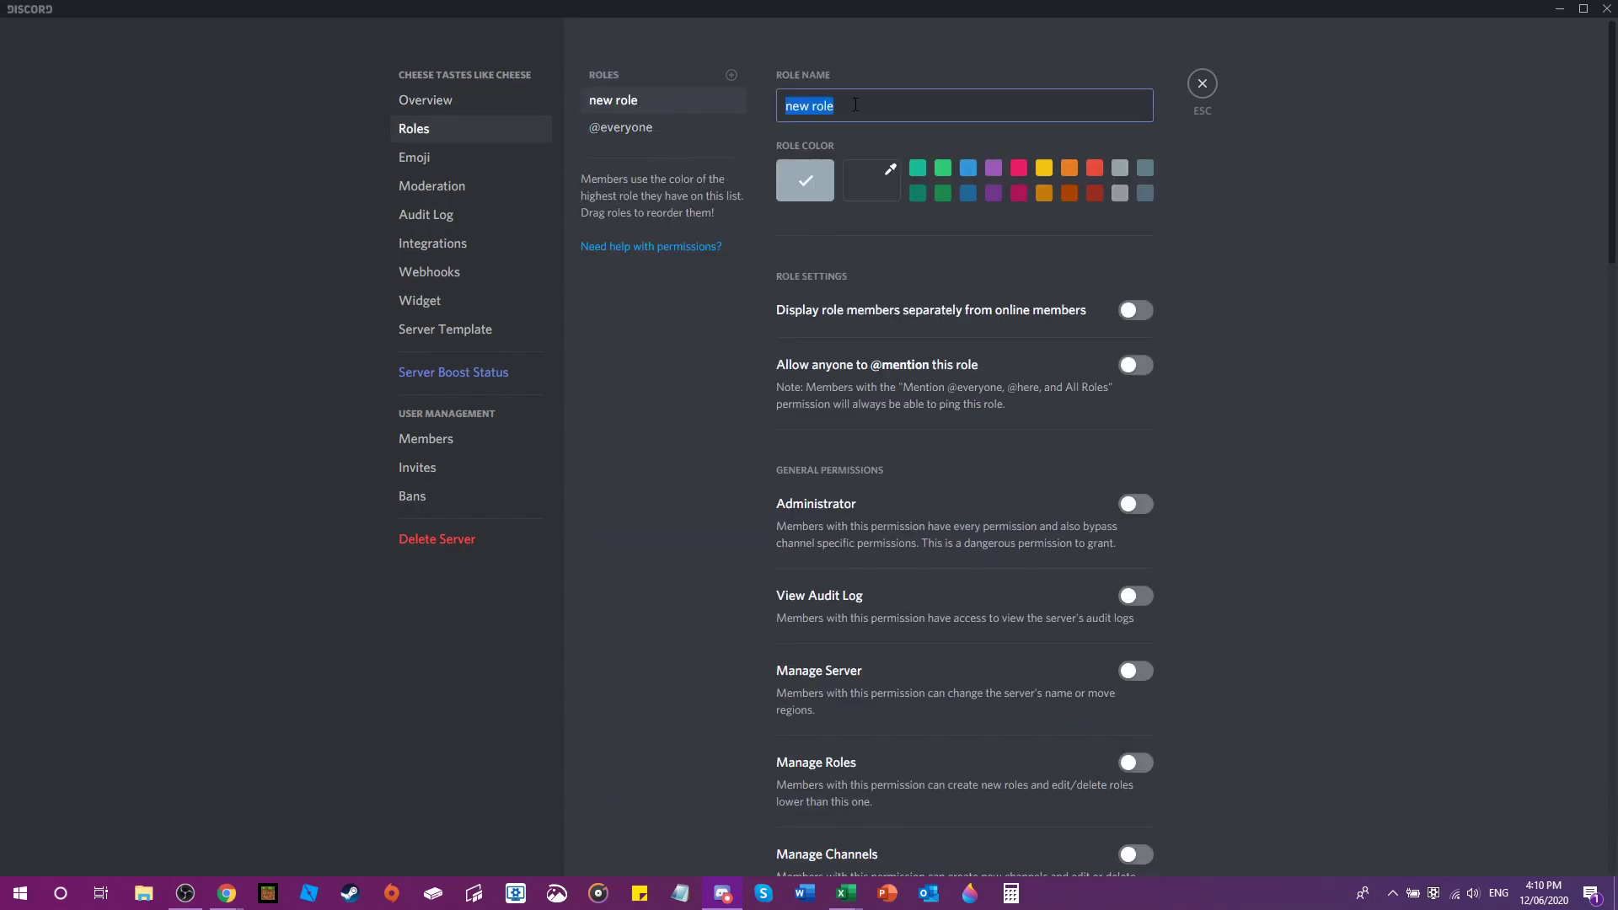
{"action": "type", "text": "Owner"}
{"action": "left_click", "coordinate": [1020, 168]}
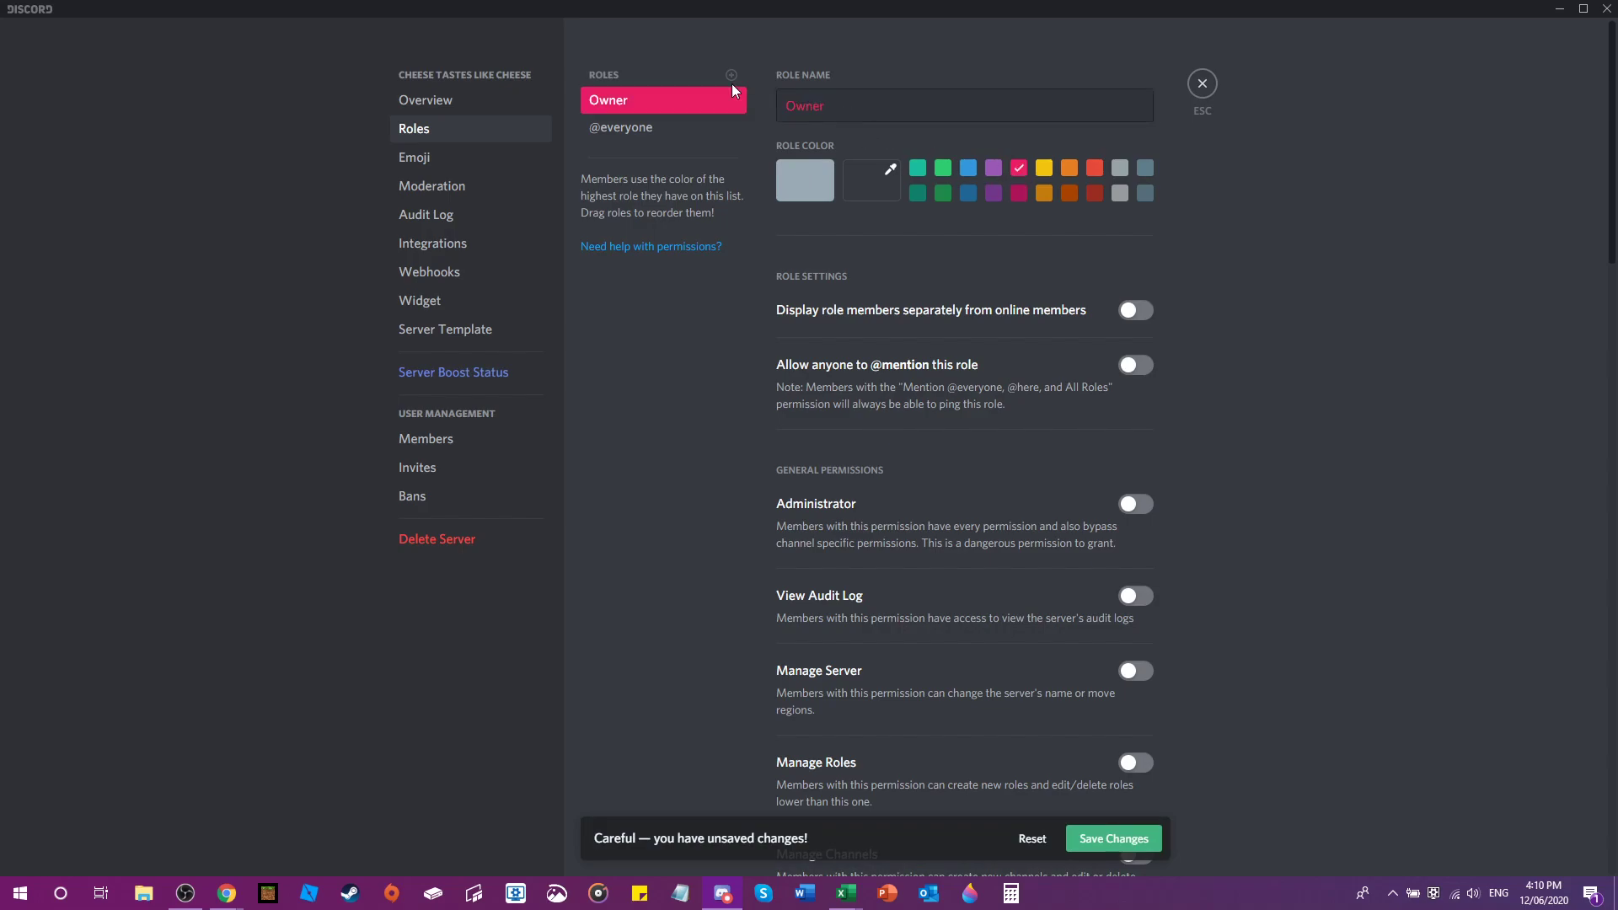
- Create a second role named "Administrator" and give it the light purple color
{"action": "left_click", "coordinate": [732, 77]}
{"action": "triple_click", "coordinate": [857, 106]}
{"action": "type", "text": "A"}
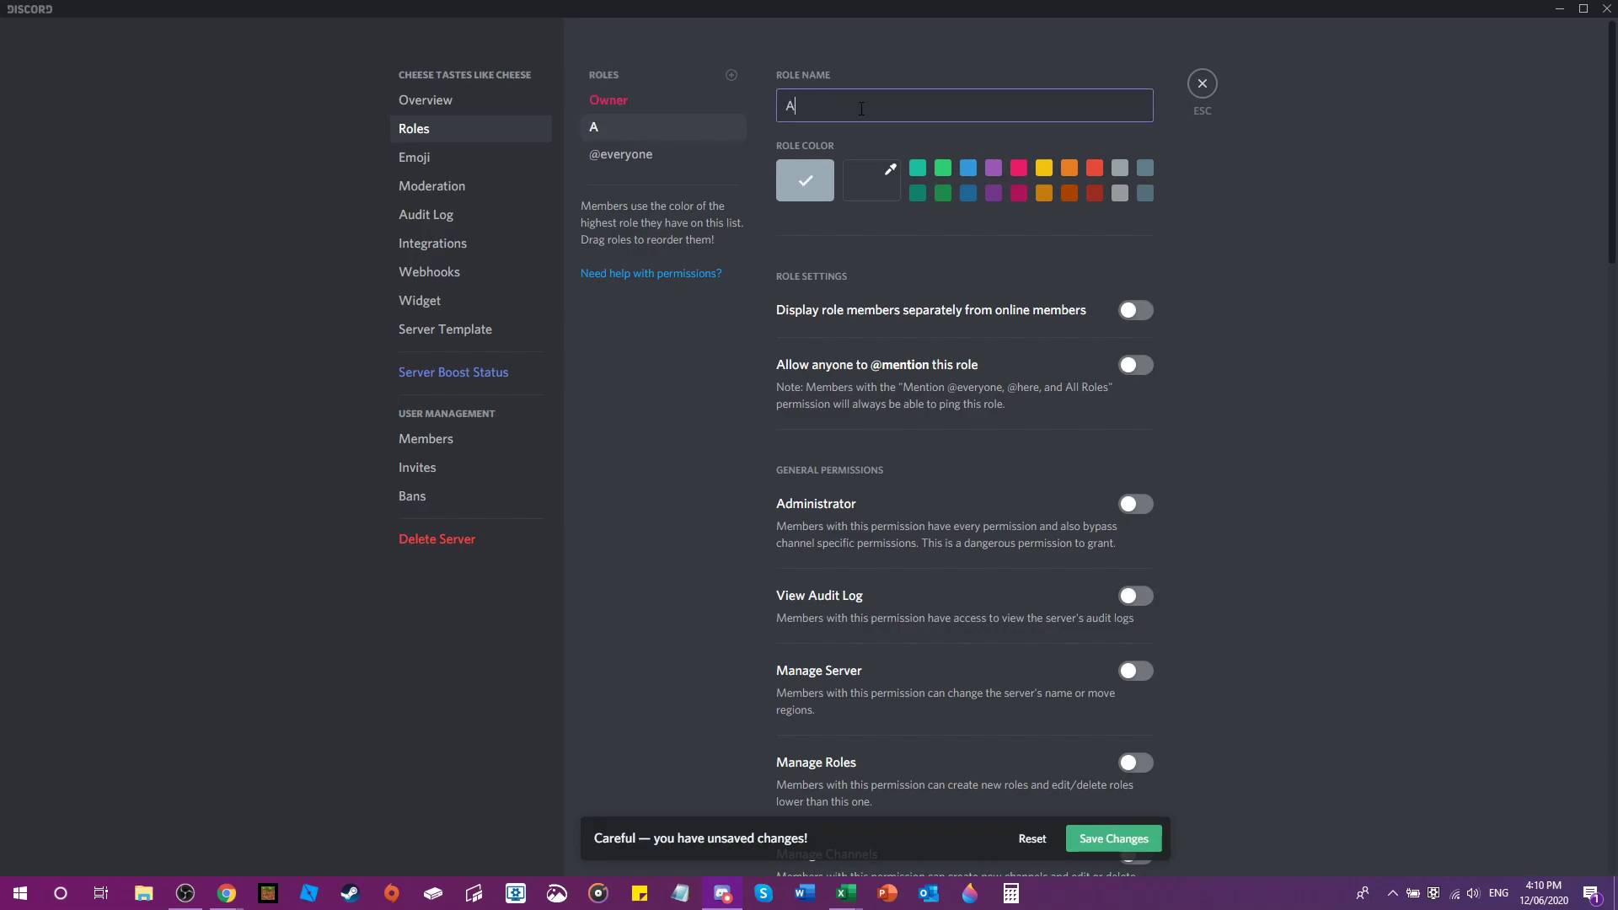
{"action": "type", "text": "dministrator"}
{"action": "left_click", "coordinate": [995, 169]}
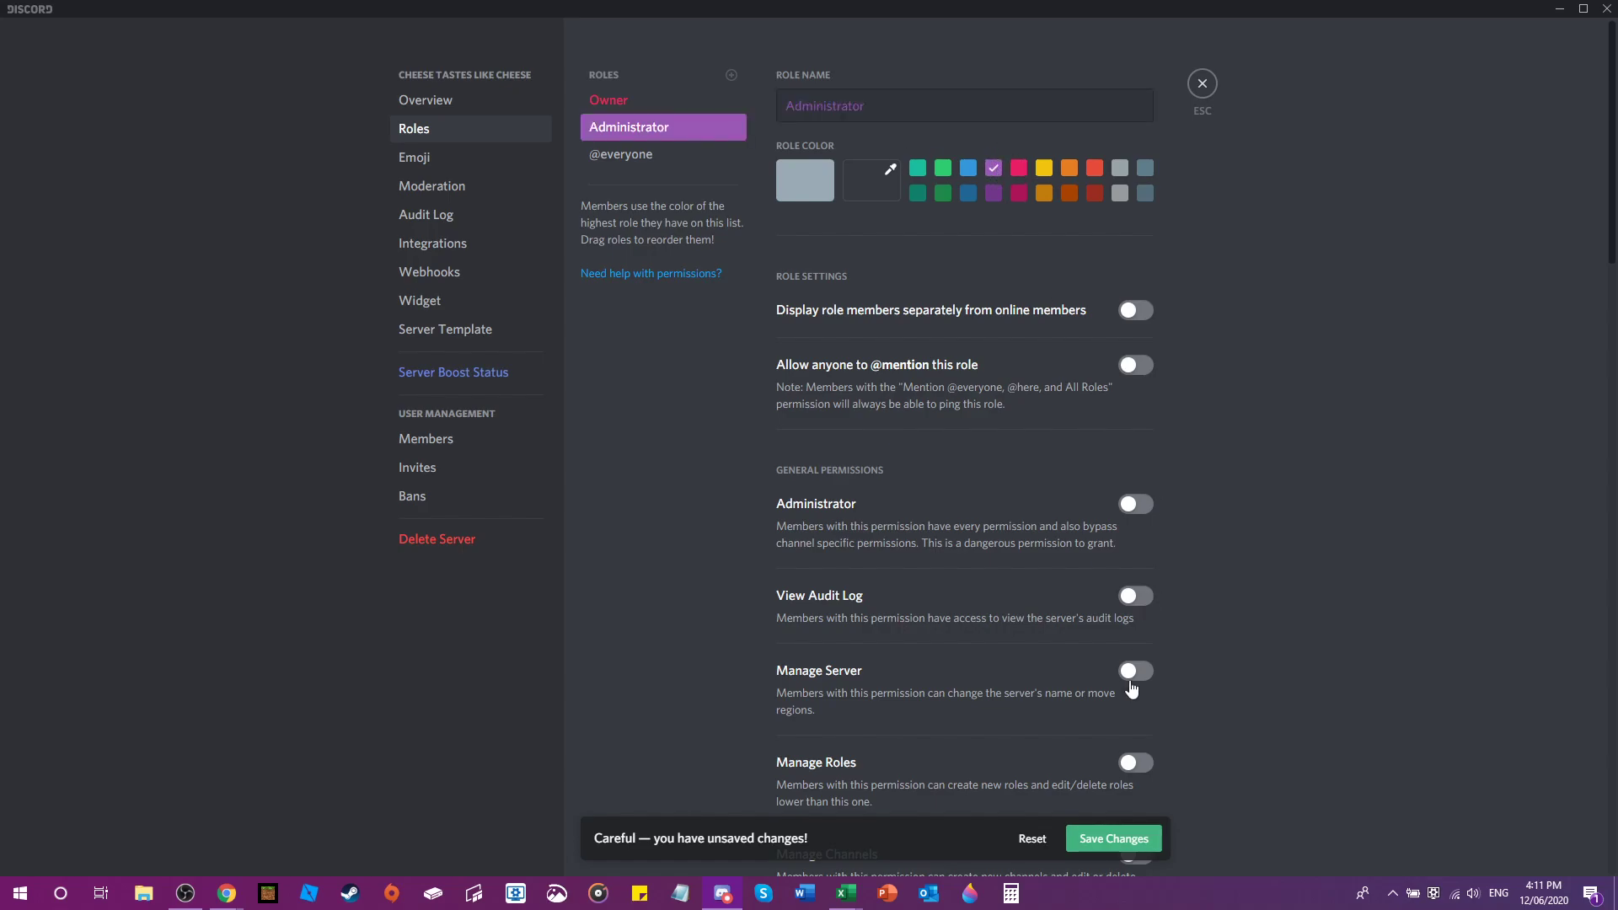
- Create a role named "Moderator", give it the light green color and save the role changes
{"action": "left_click", "coordinate": [732, 77]}
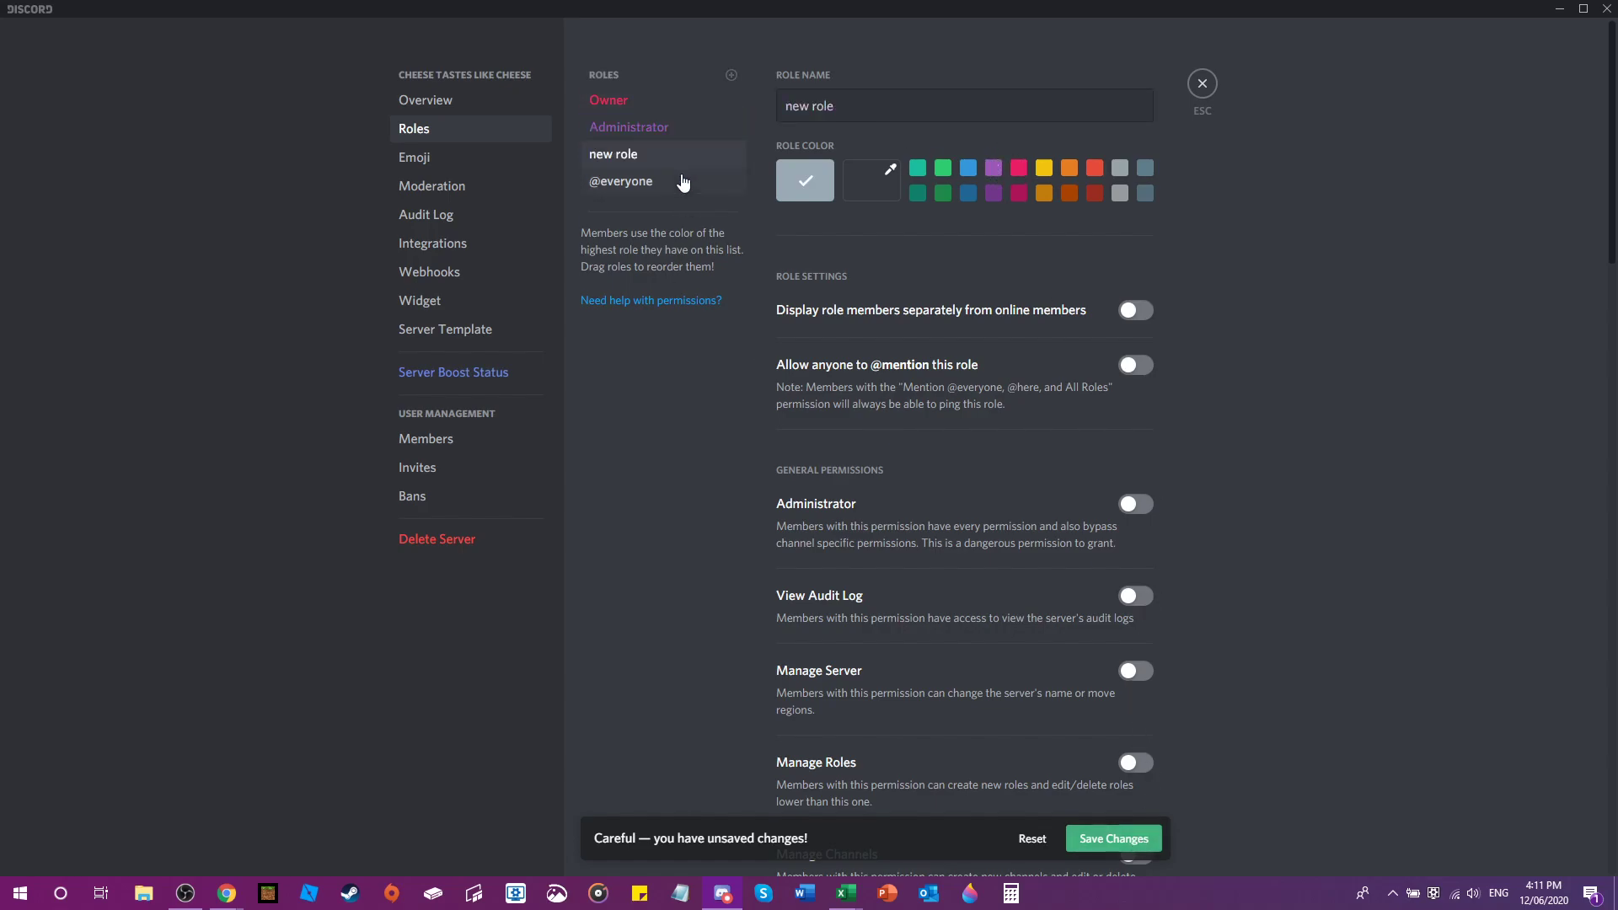
{"action": "triple_click", "coordinate": [878, 94]}
{"action": "type", "text": "Moderat"}
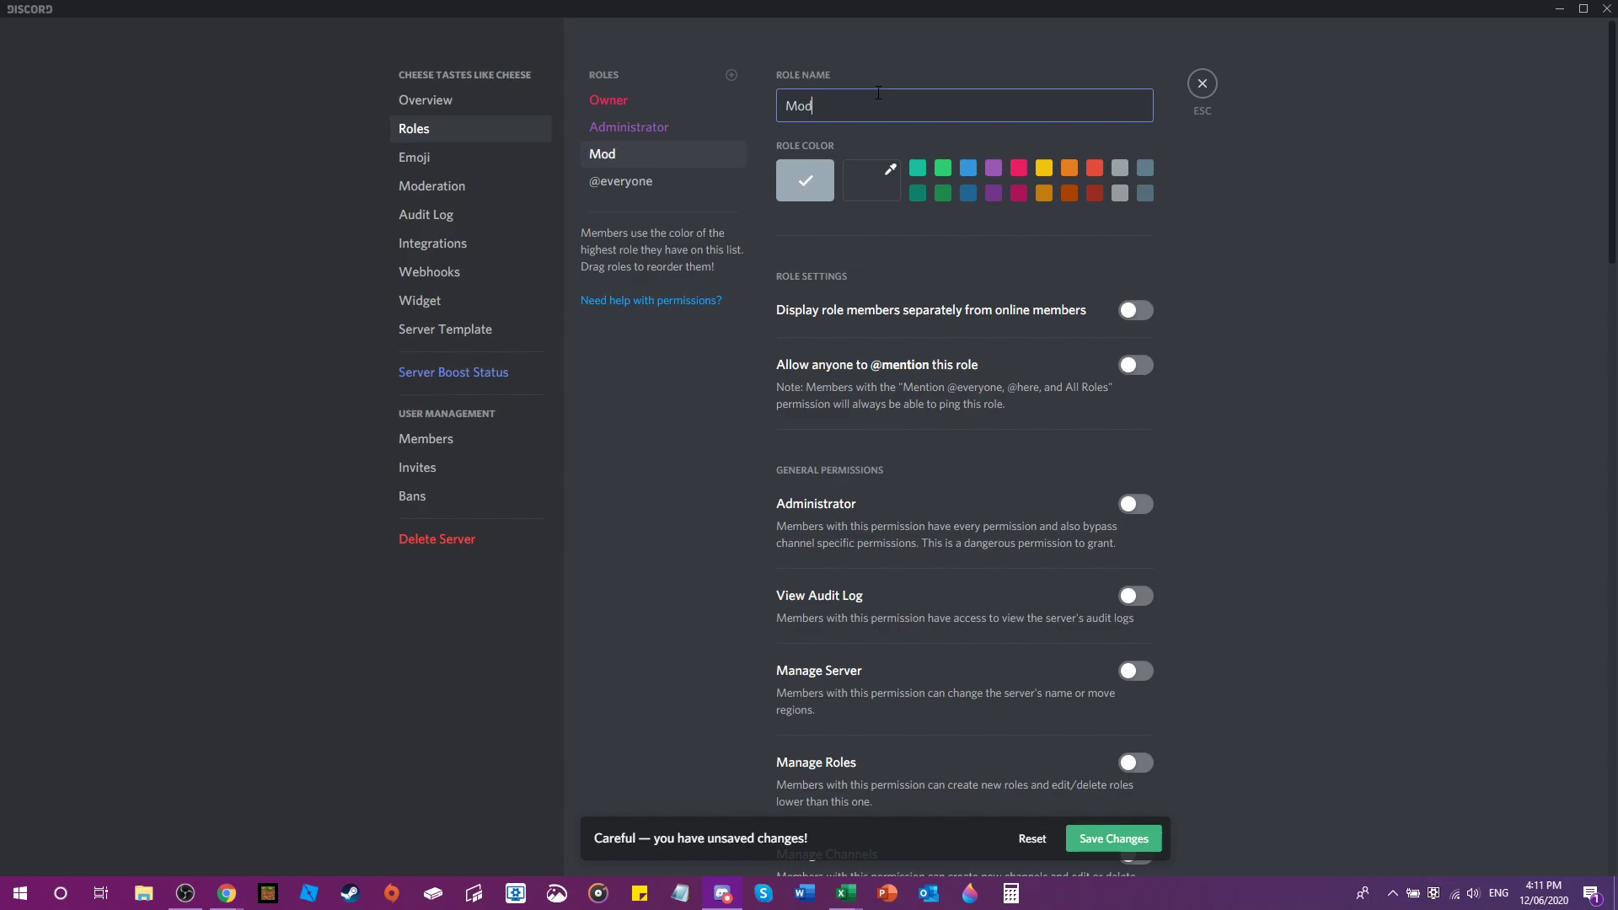
{"action": "left_click", "coordinate": [943, 169]}
{"action": "left_click", "coordinate": [1128, 841]}
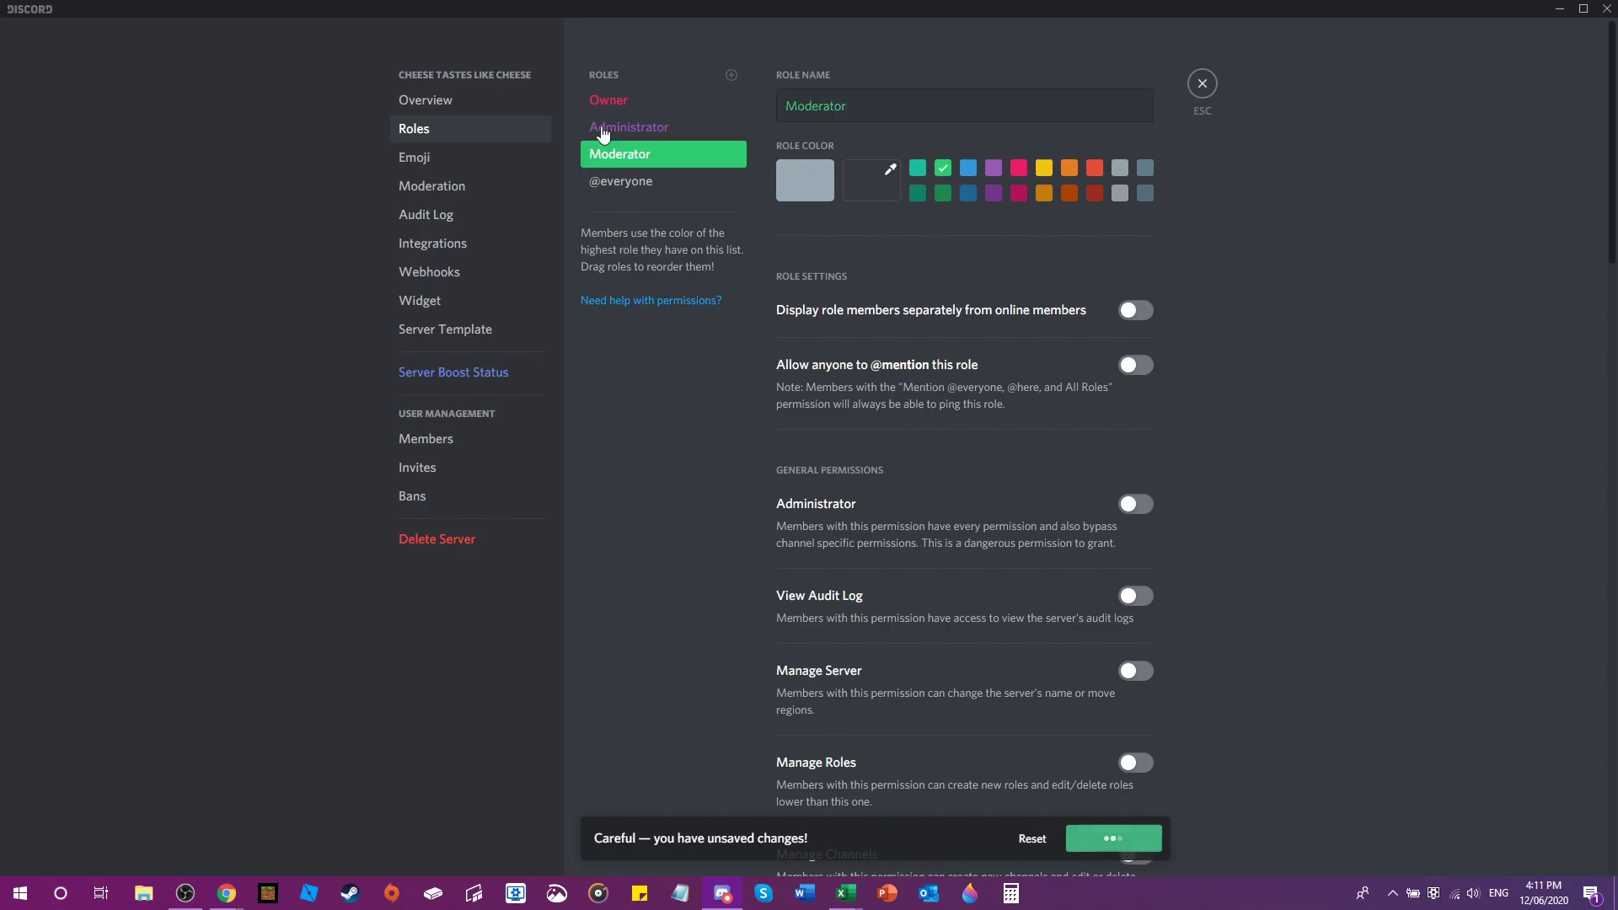
{"action": "left_click", "coordinate": [662, 100]}
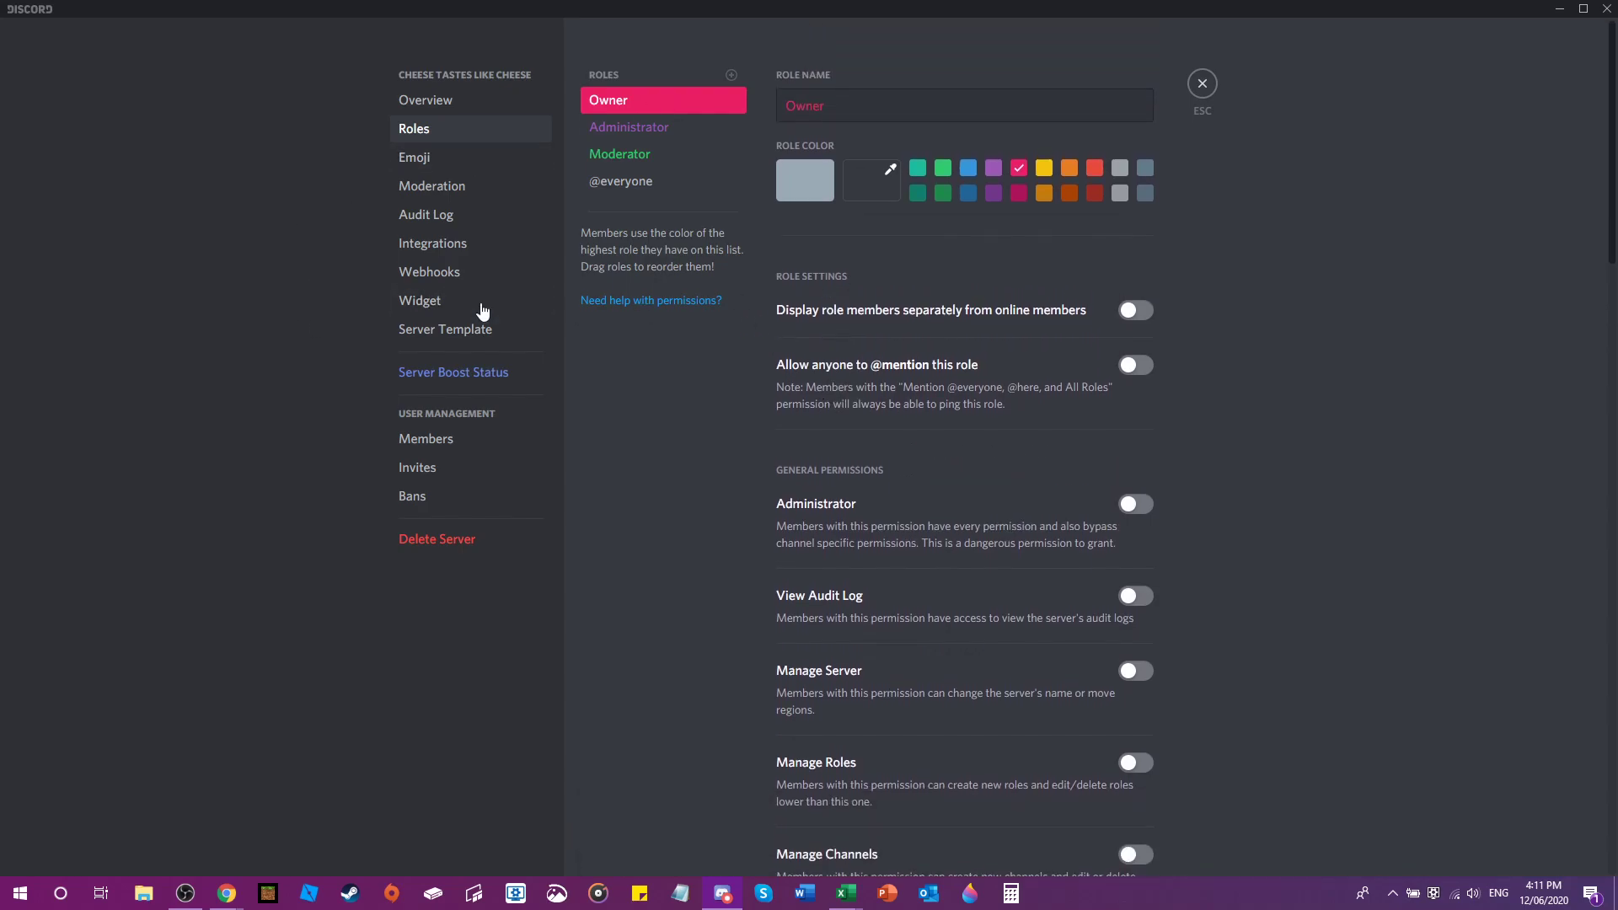
{"action": "left_click", "coordinate": [630, 132]}
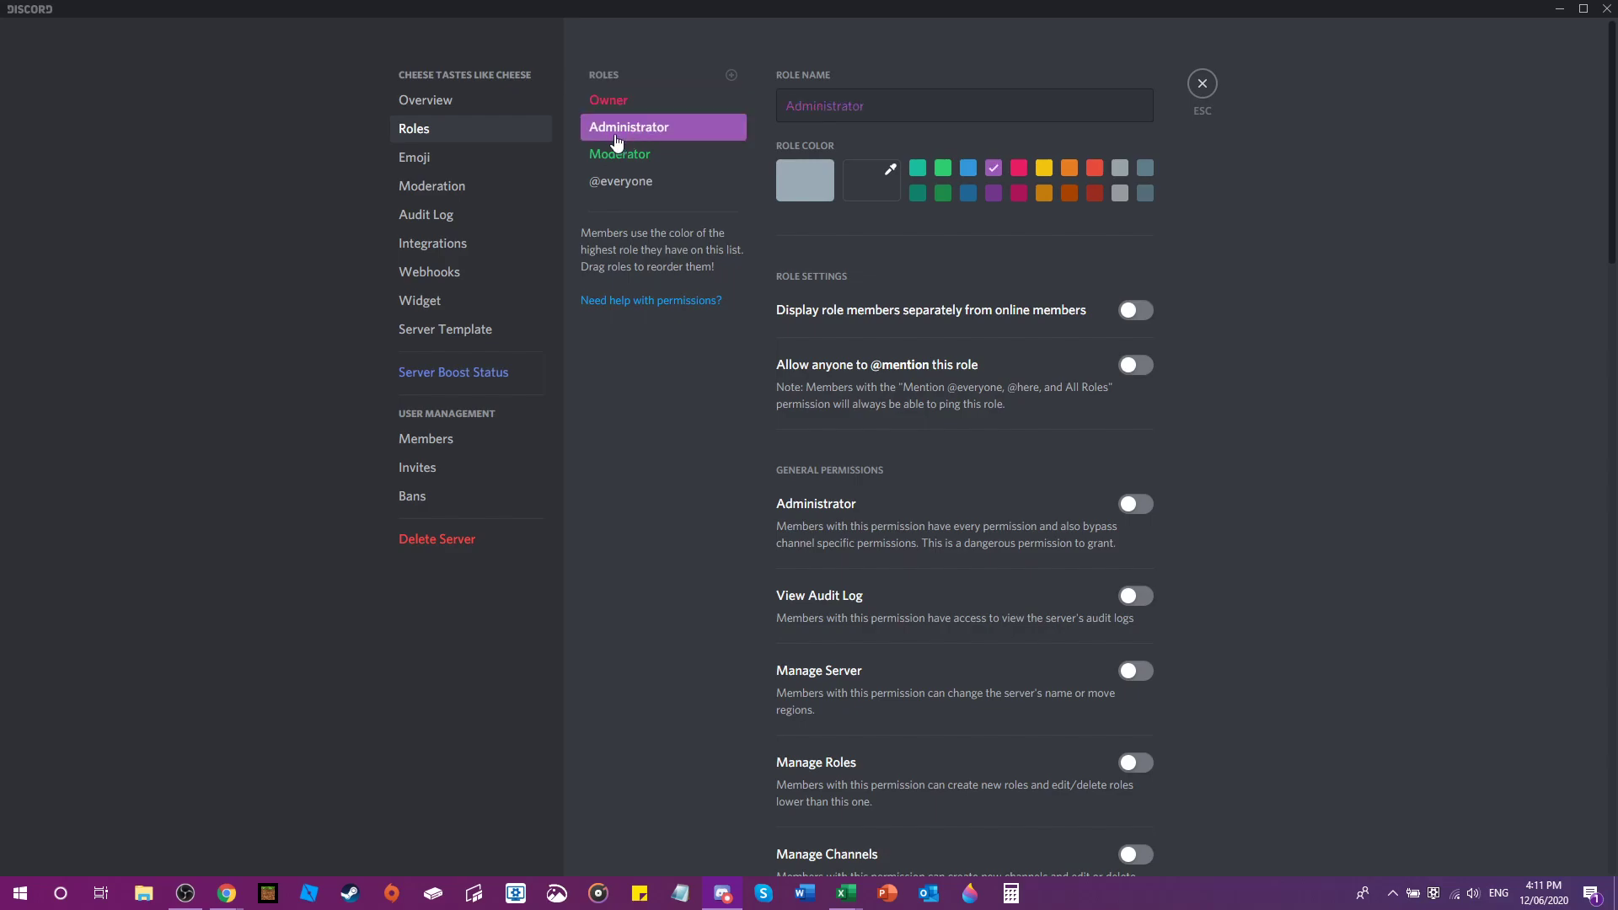
{"action": "left_click", "coordinate": [650, 156]}
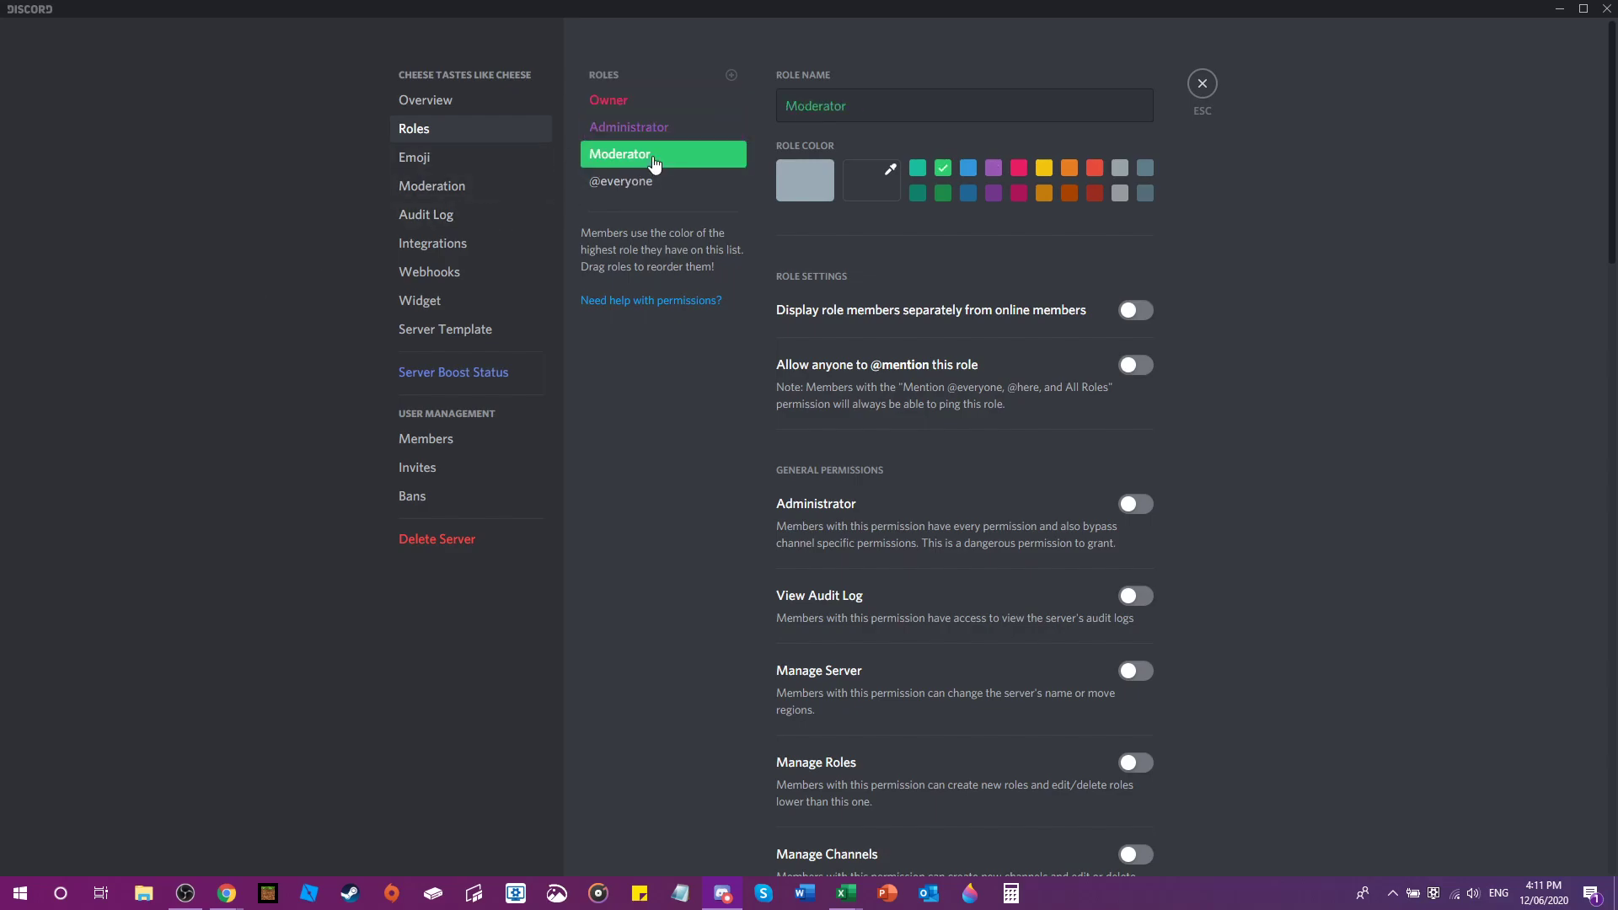
{"action": "left_click", "coordinate": [639, 183]}
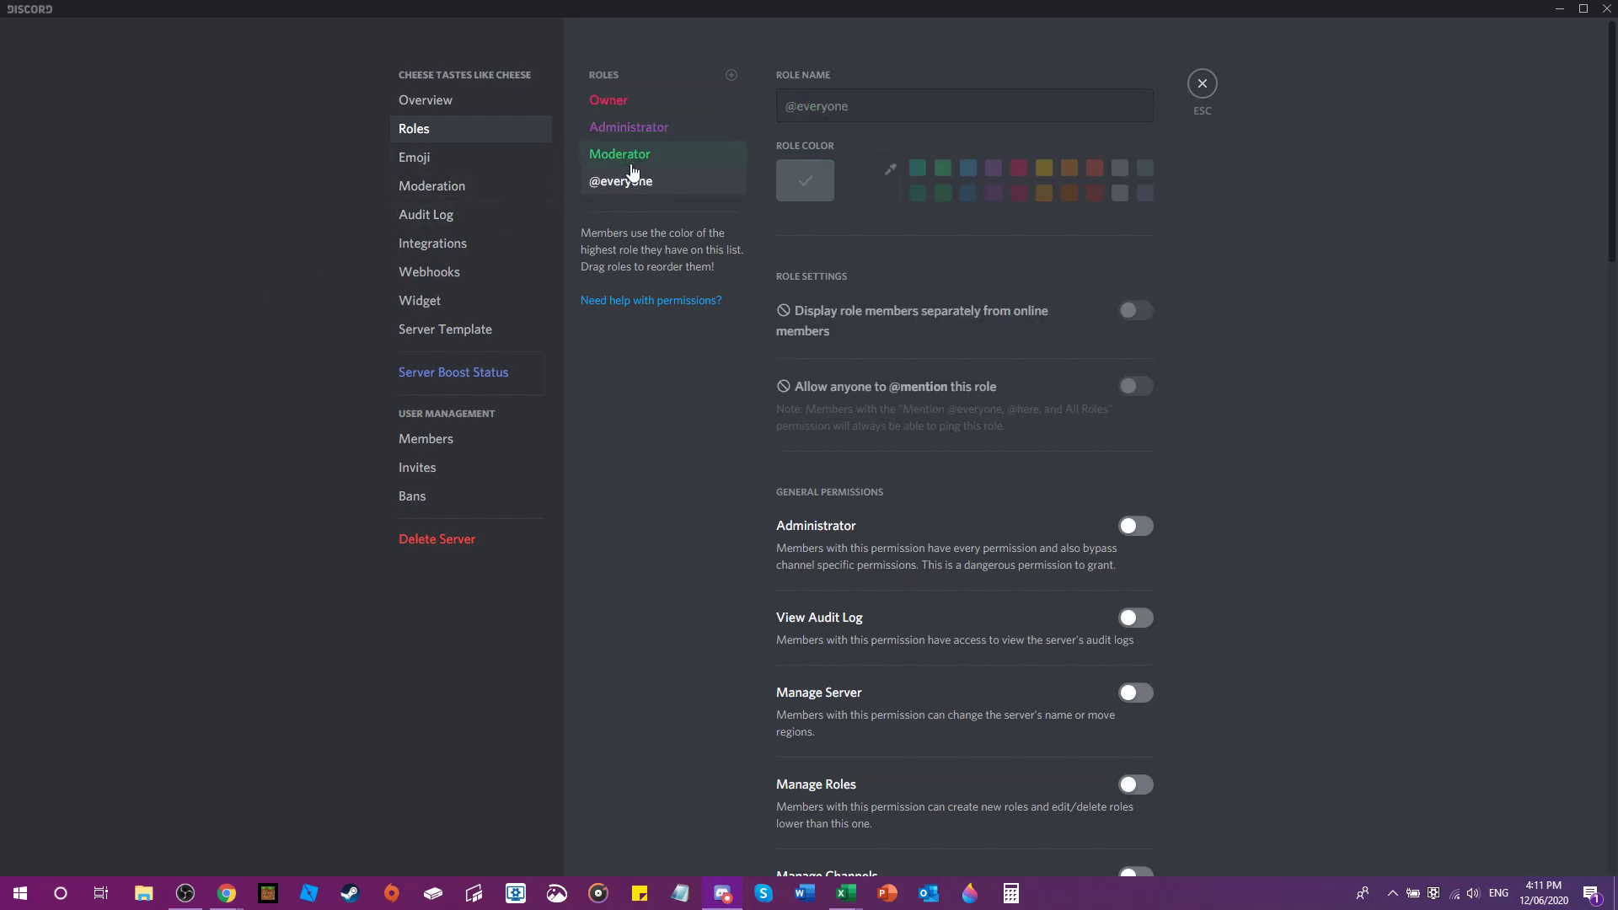
- Create a role named "Member" with the default color and save it
{"action": "left_click", "coordinate": [726, 78]}
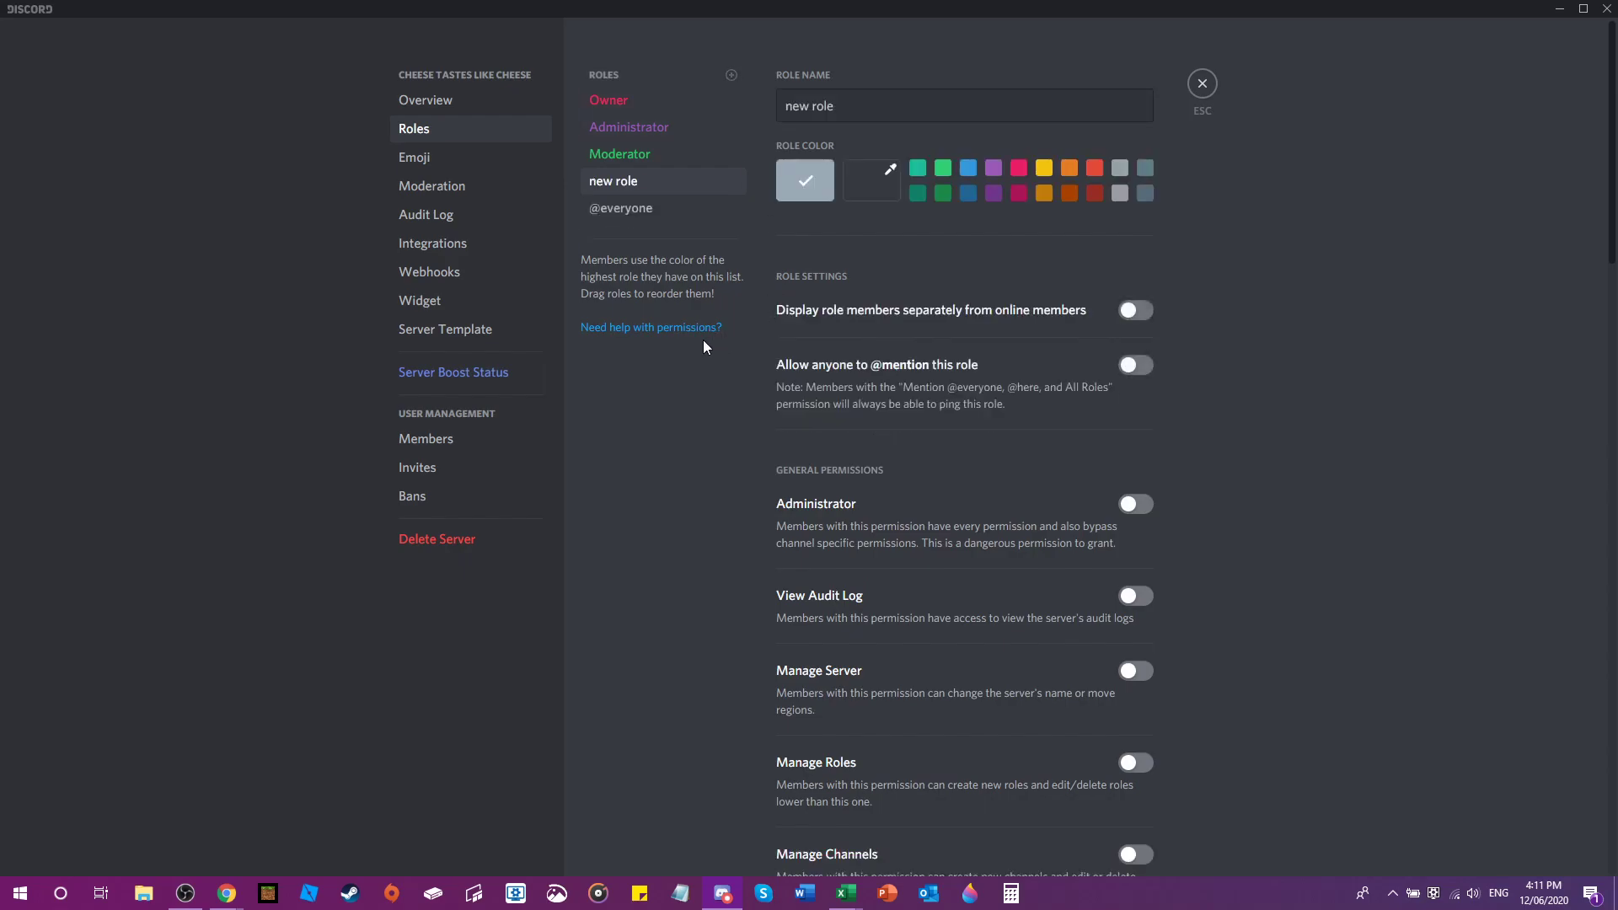
{"action": "left_click", "coordinate": [903, 104]}
{"action": "key", "text": "ctrl+a"}
{"action": "type", "text": "Member"}
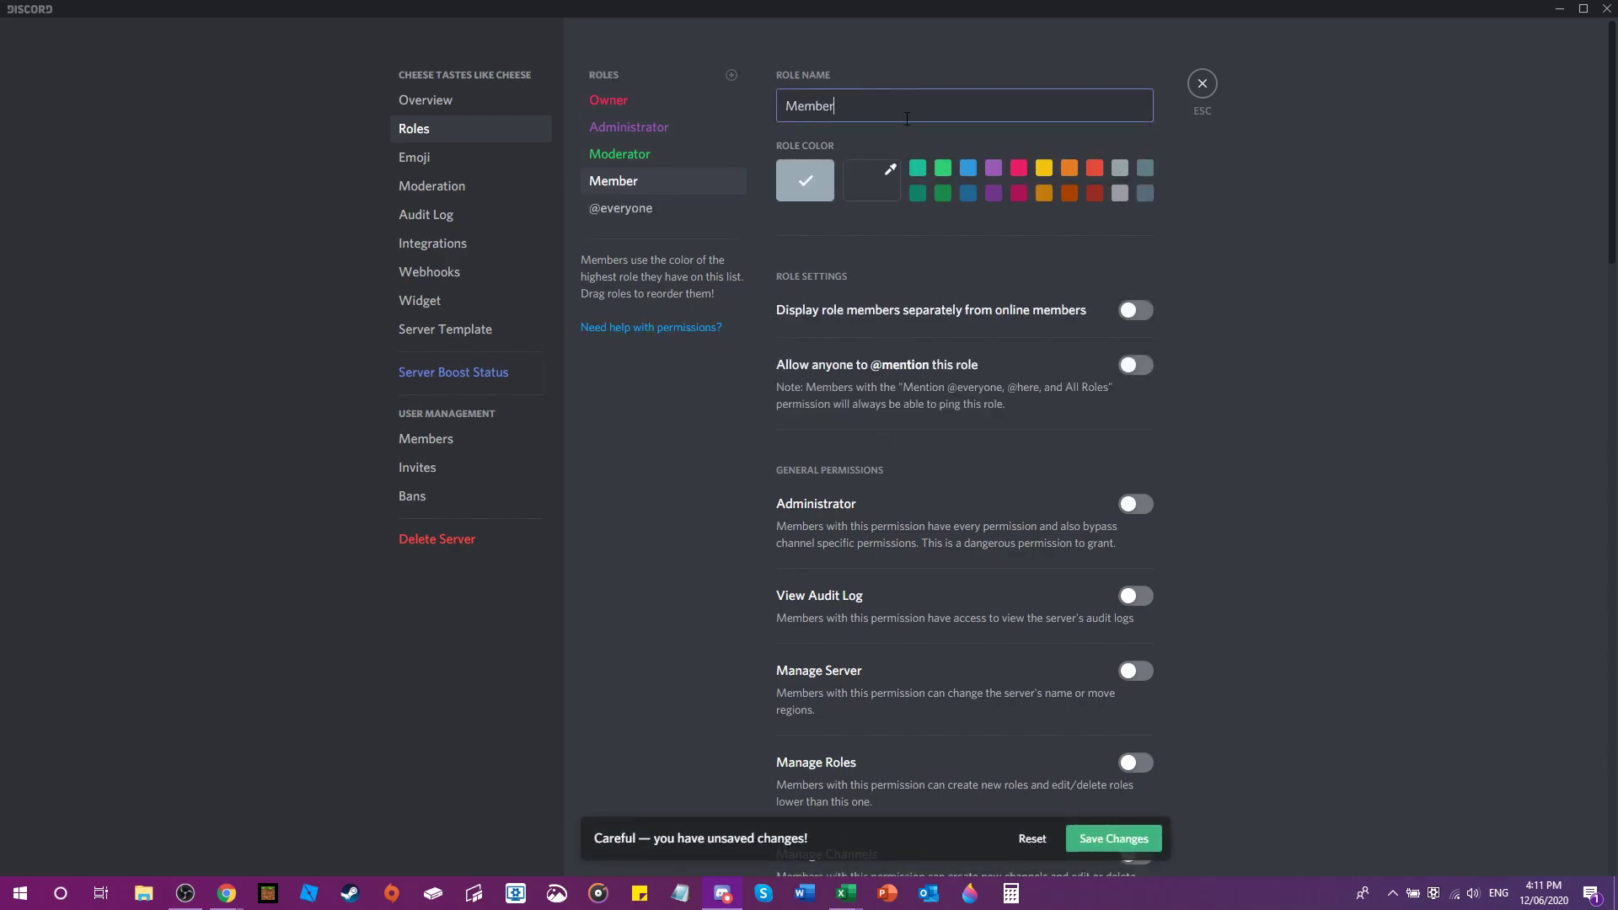
{"action": "left_click", "coordinate": [1114, 839]}
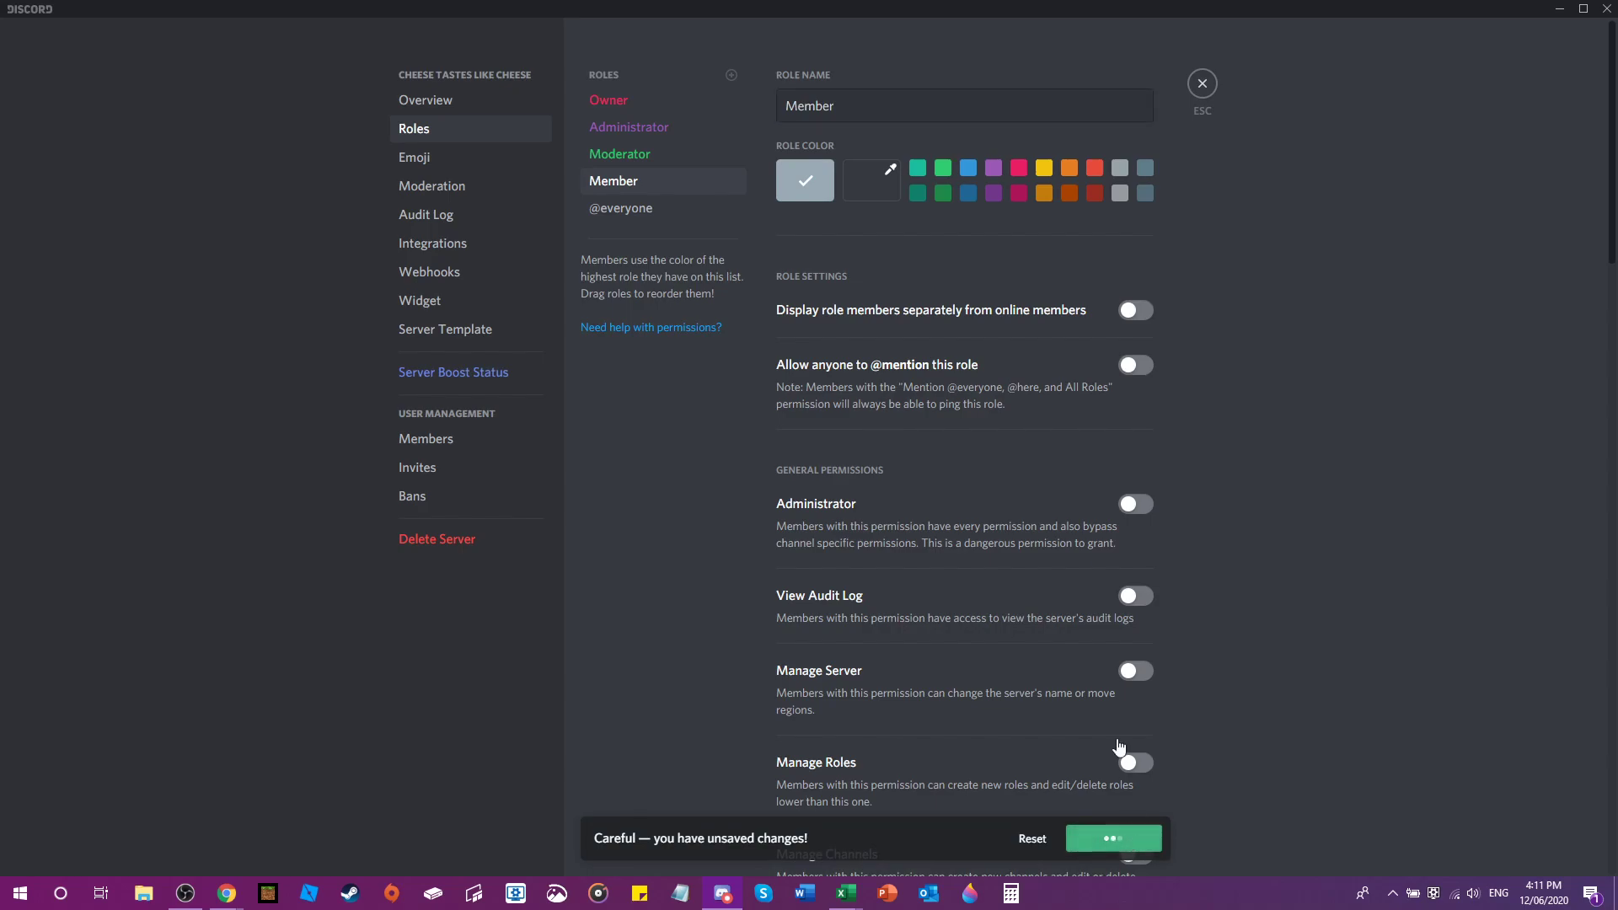
{"action": "left_click", "coordinate": [651, 102]}
{"action": "left_click", "coordinate": [1135, 310]}
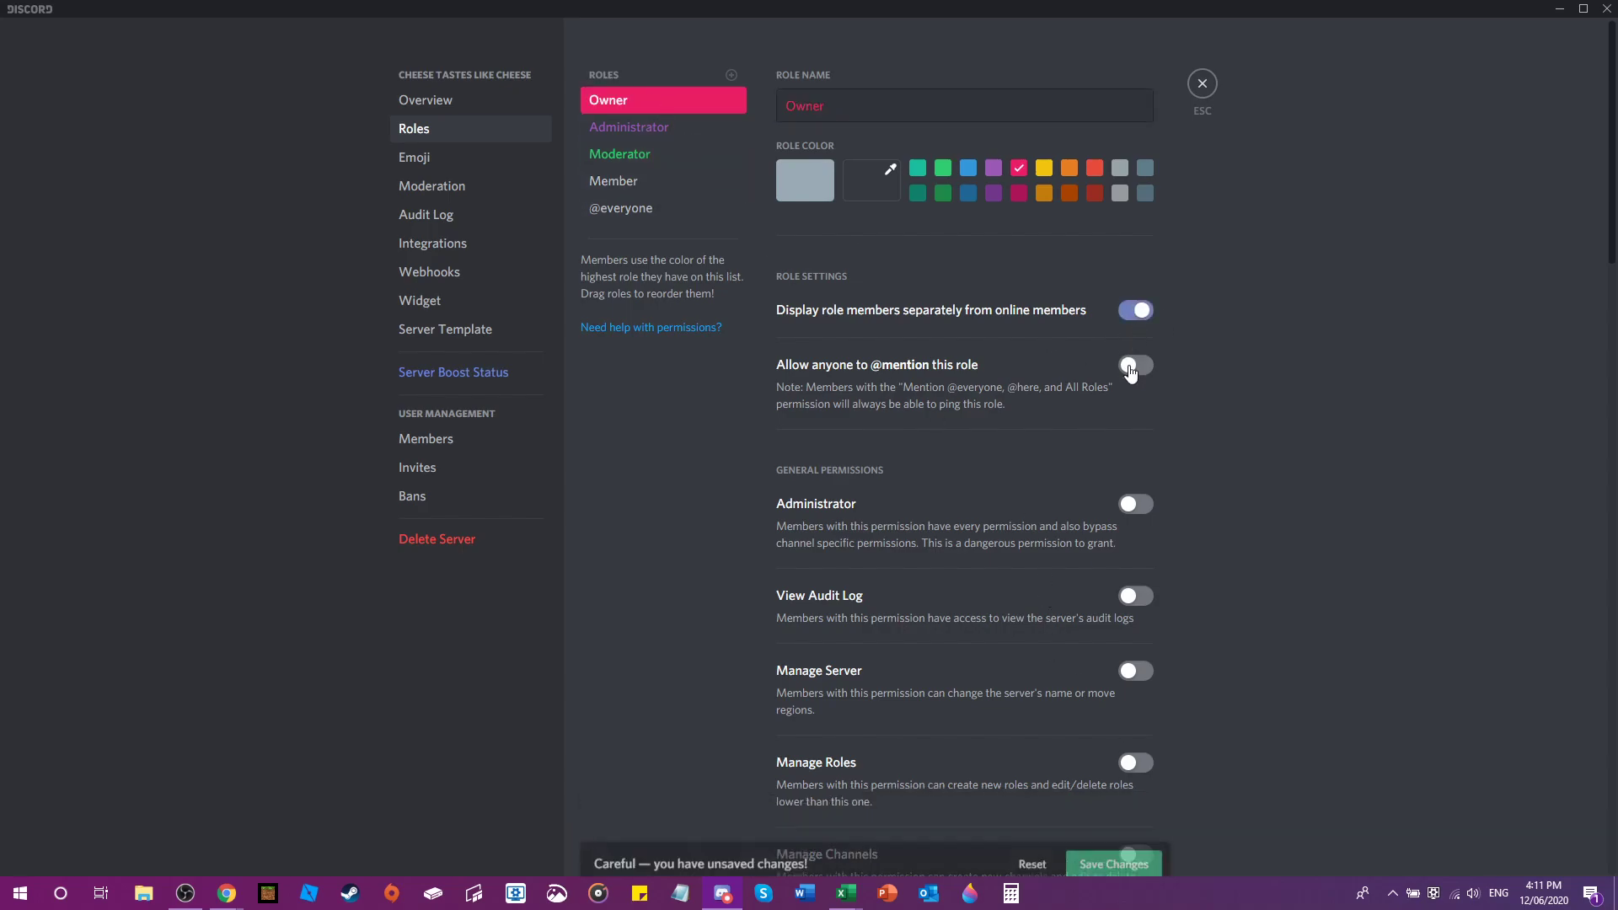
{"action": "left_click", "coordinate": [1136, 365]}
{"action": "left_click", "coordinate": [1129, 506]}
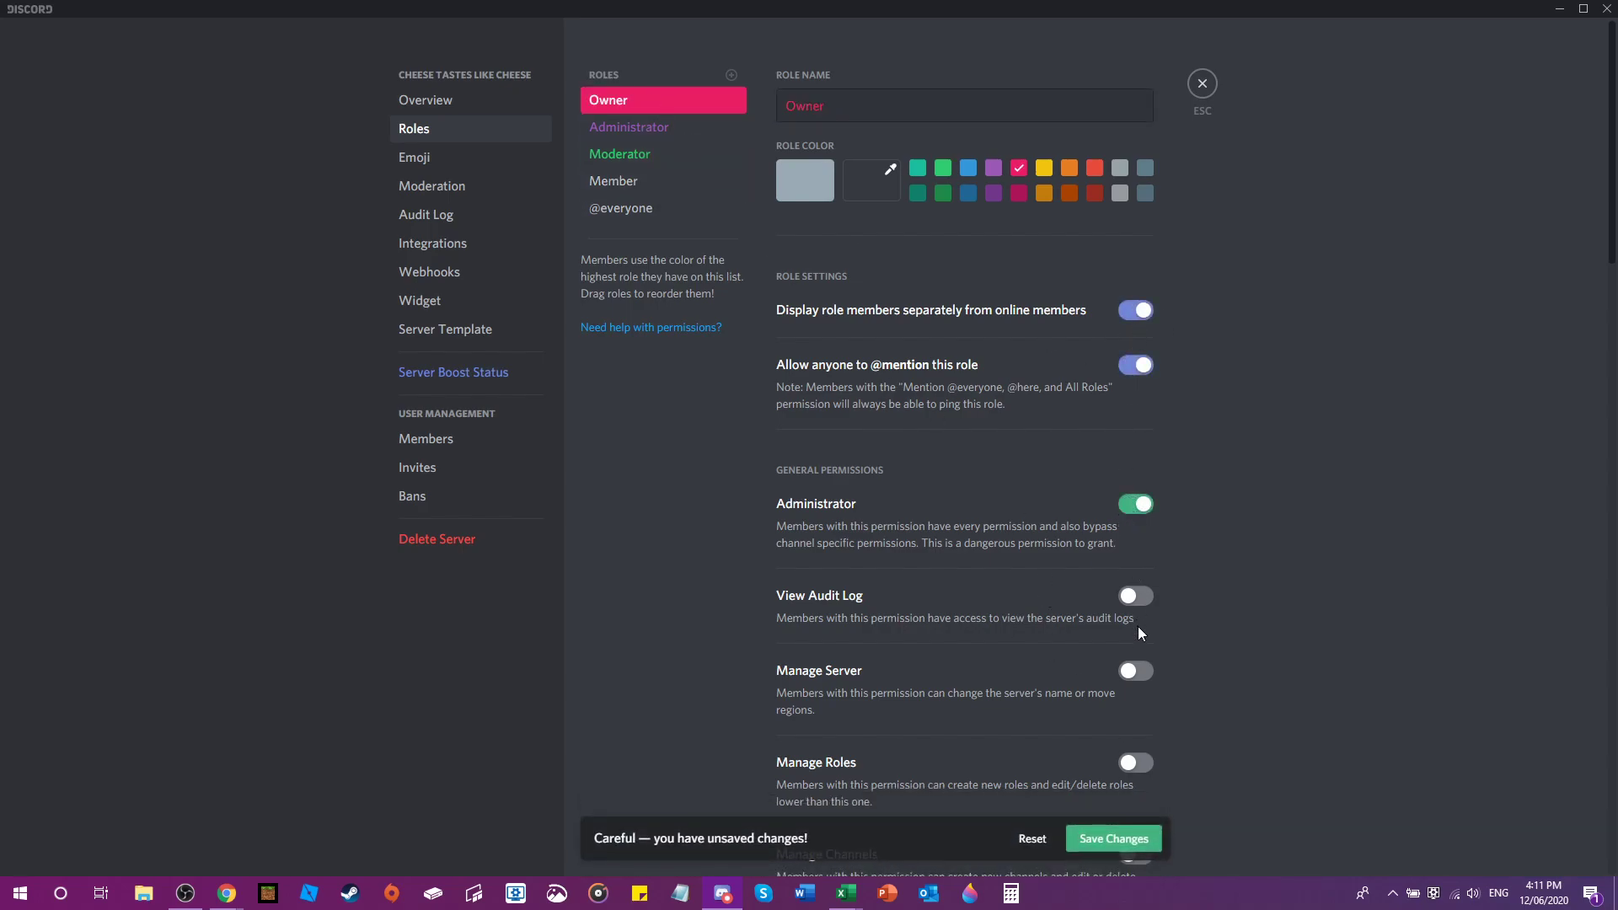
{"action": "left_click", "coordinate": [1135, 596]}
{"action": "left_click", "coordinate": [1135, 671]}
{"action": "left_click", "coordinate": [1135, 763]}
- Enable Manage Channels, Kick Members, Ban Members, Manage Nicknames, Manage Emojis and Manage Webhooks for the Owner role
{"action": "scroll", "coordinate": [1141, 750], "scroll_direction": "down", "scroll_amount": 3}
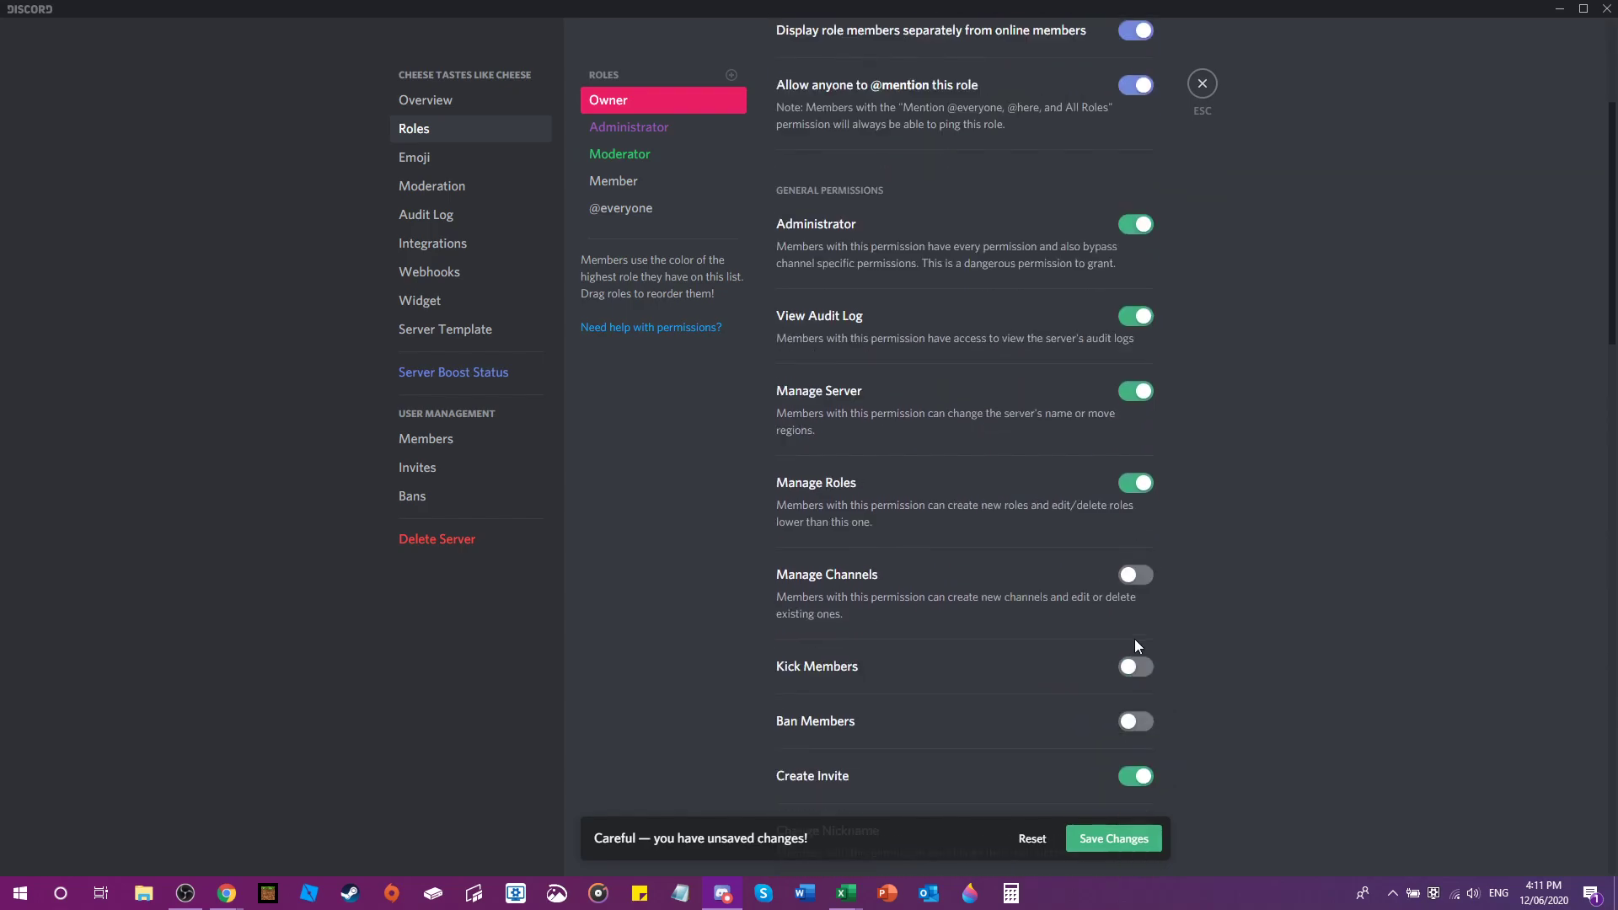
{"action": "left_click", "coordinate": [1137, 575]}
{"action": "left_click", "coordinate": [1135, 668]}
{"action": "left_click", "coordinate": [1133, 718]}
{"action": "scroll", "coordinate": [1136, 707], "scroll_direction": "down", "scroll_amount": 3}
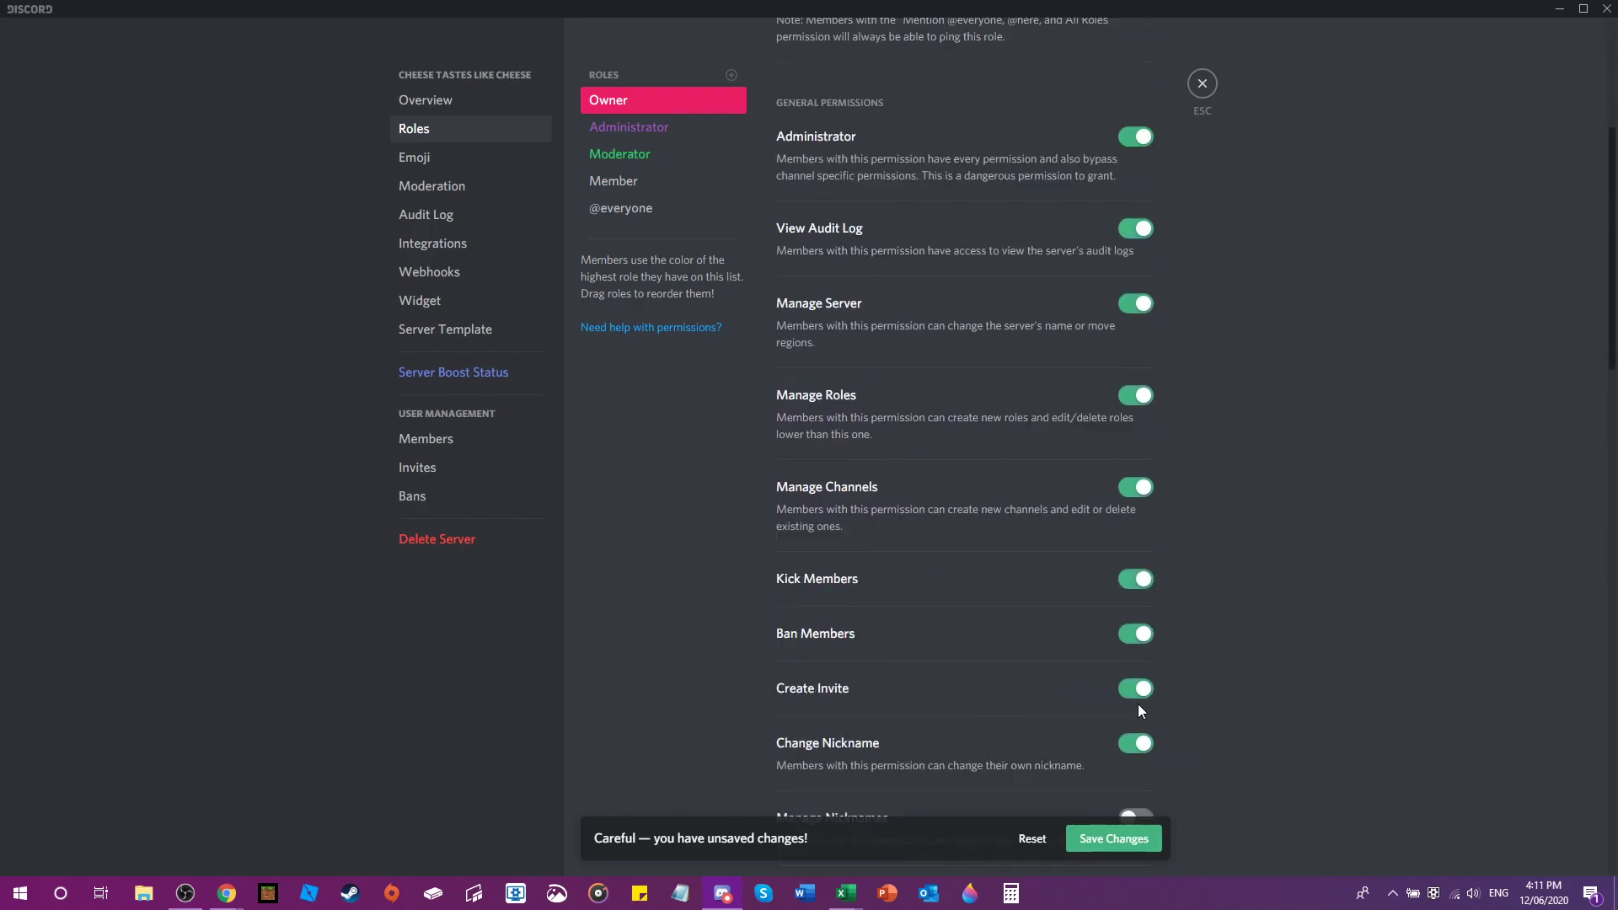
{"action": "left_click", "coordinate": [1131, 628]}
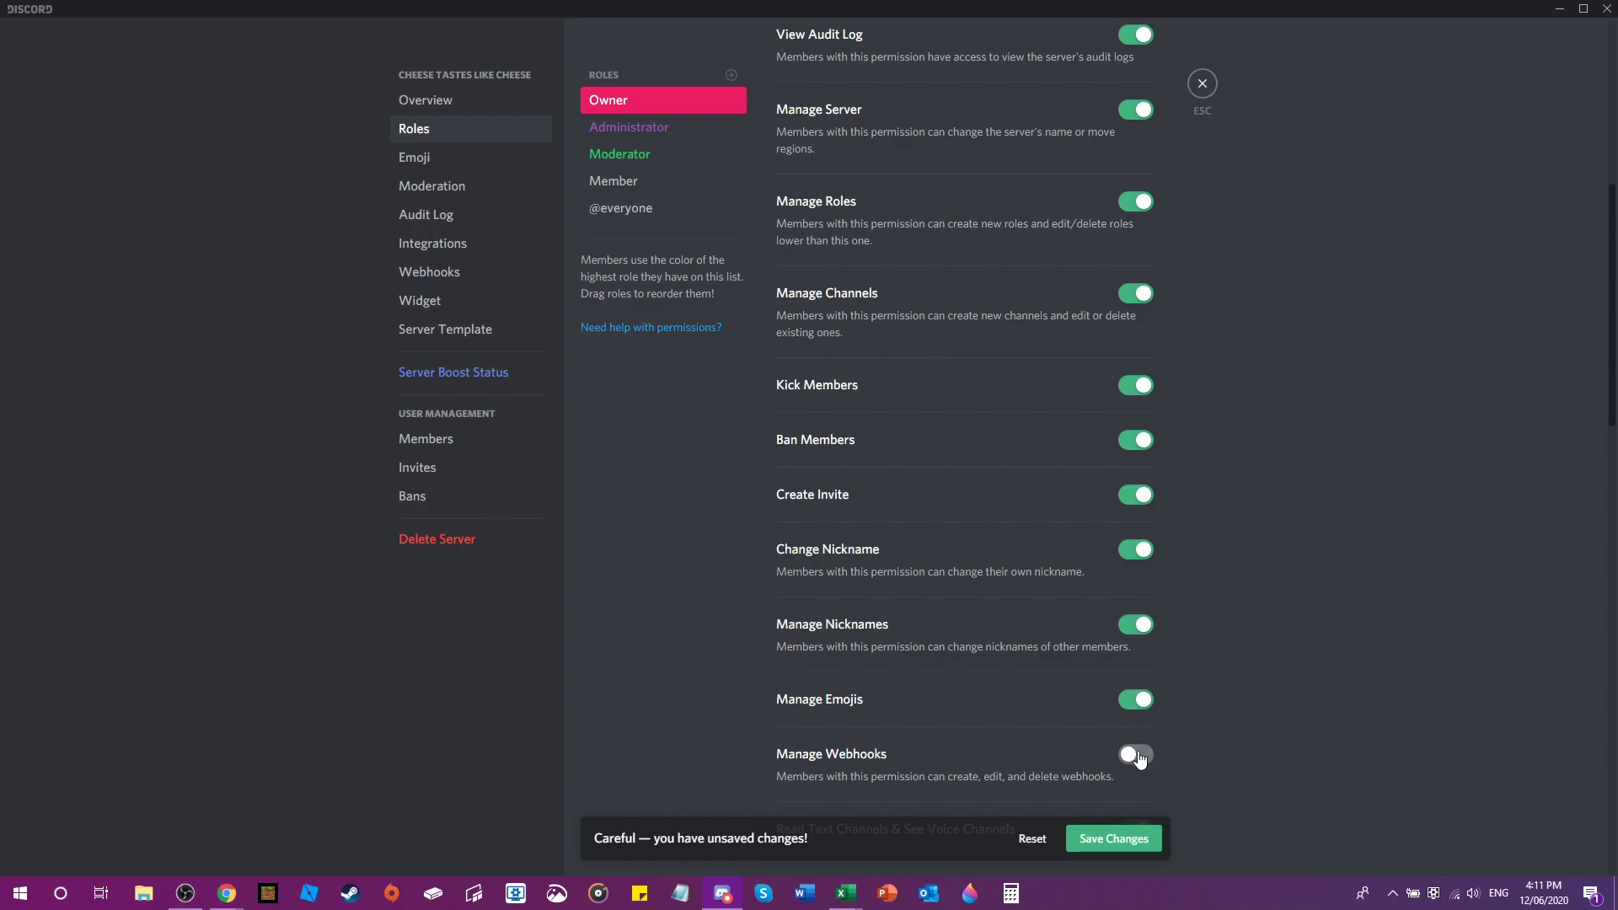
{"action": "left_click", "coordinate": [1140, 756]}
{"action": "scroll", "coordinate": [1138, 750], "scroll_direction": "down", "scroll_amount": 3}
{"action": "left_click", "coordinate": [1140, 750]}
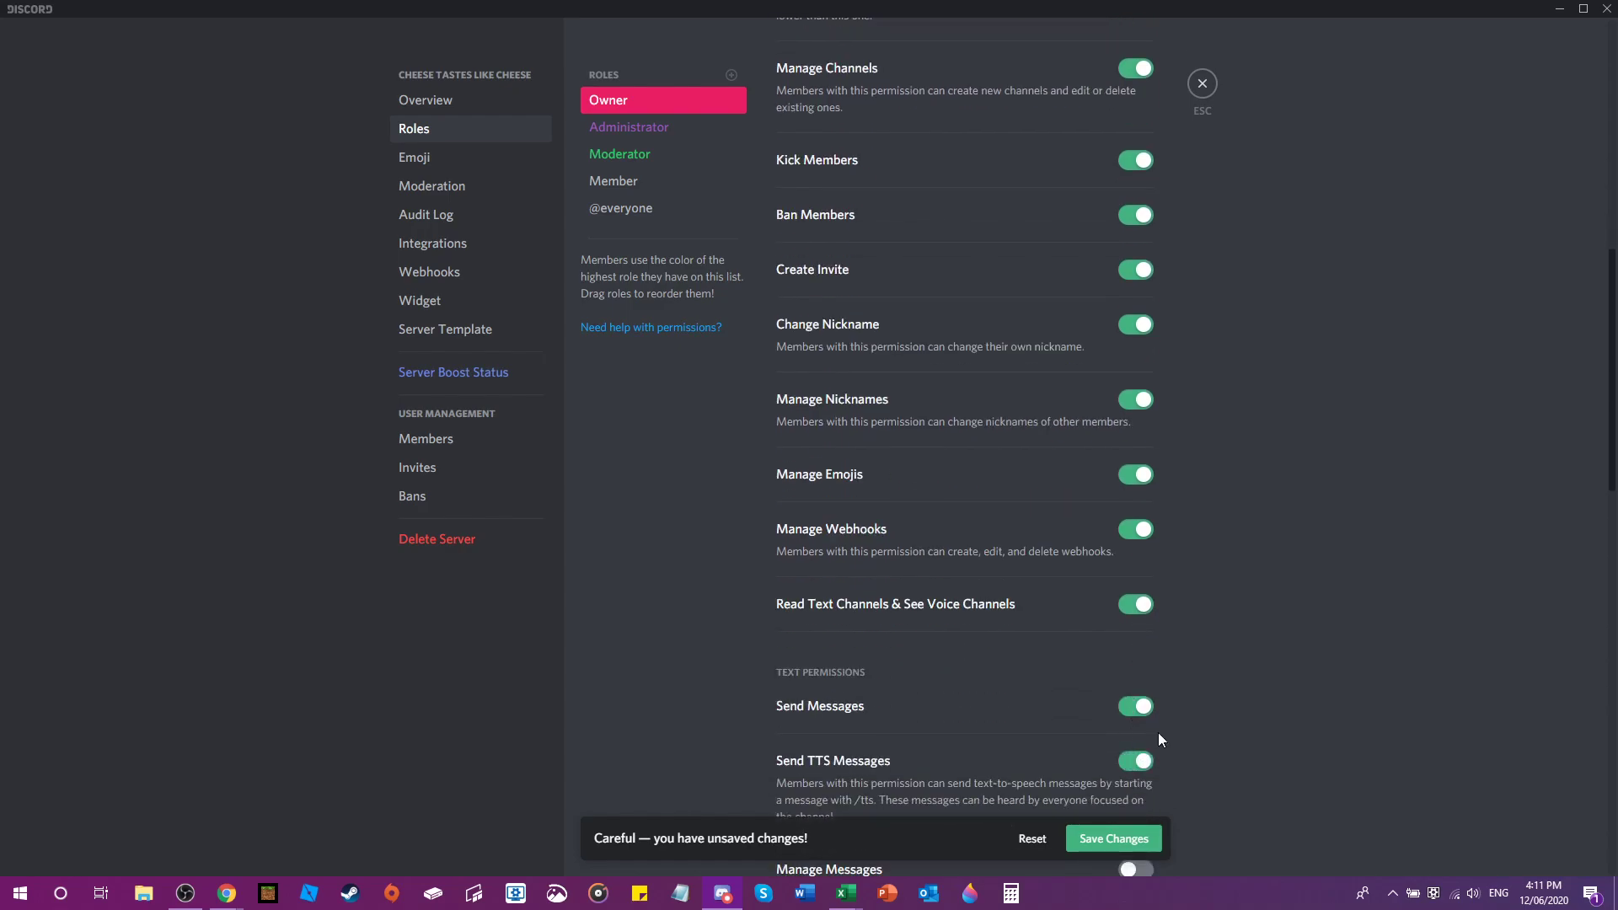
- Enable Manage Messages, Mute Members, Deafen Members, Move Members and Priority Speaker for the Owner role and save the changes
{"action": "scroll", "coordinate": [1241, 664], "scroll_direction": "down", "scroll_amount": 4}
{"action": "left_click", "coordinate": [1136, 599]}
{"action": "scroll", "coordinate": [1161, 641], "scroll_direction": "down", "scroll_amount": 5}
{"action": "scroll", "coordinate": [1164, 664], "scroll_direction": "down", "scroll_amount": 5}
{"action": "left_click", "coordinate": [1136, 600]}
{"action": "left_click", "coordinate": [1136, 655]}
{"action": "left_click", "coordinate": [1139, 711]}
{"action": "scroll", "coordinate": [1180, 674], "scroll_direction": "down", "scroll_amount": 4}
{"action": "left_click", "coordinate": [1136, 662]}
{"action": "left_click", "coordinate": [1089, 830]}
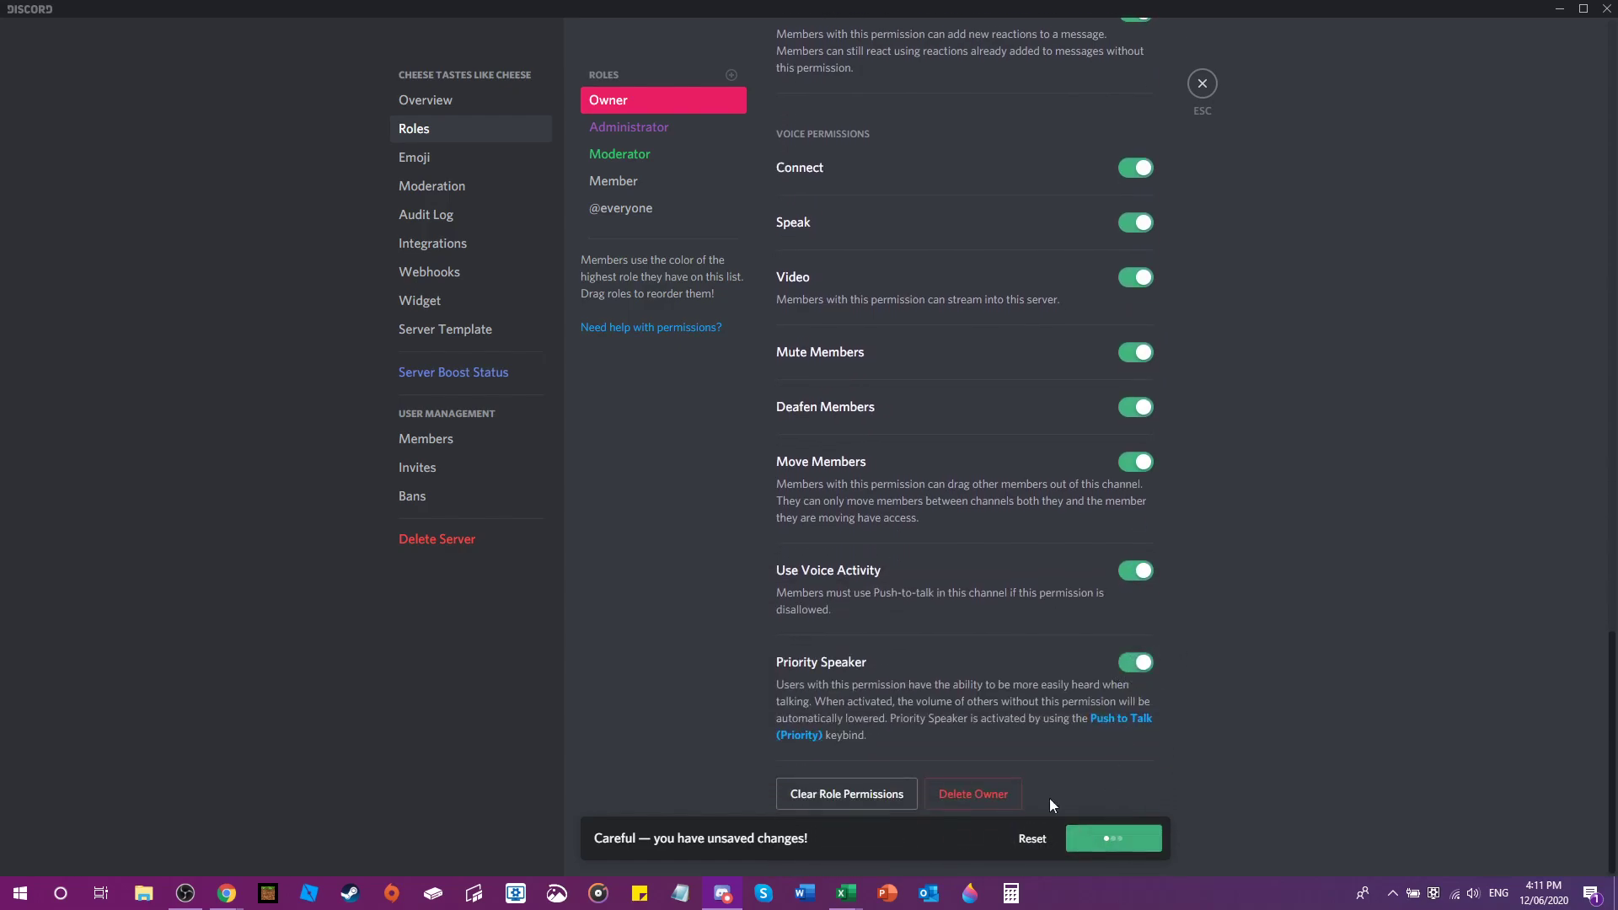
{"action": "left_click", "coordinate": [426, 296]}
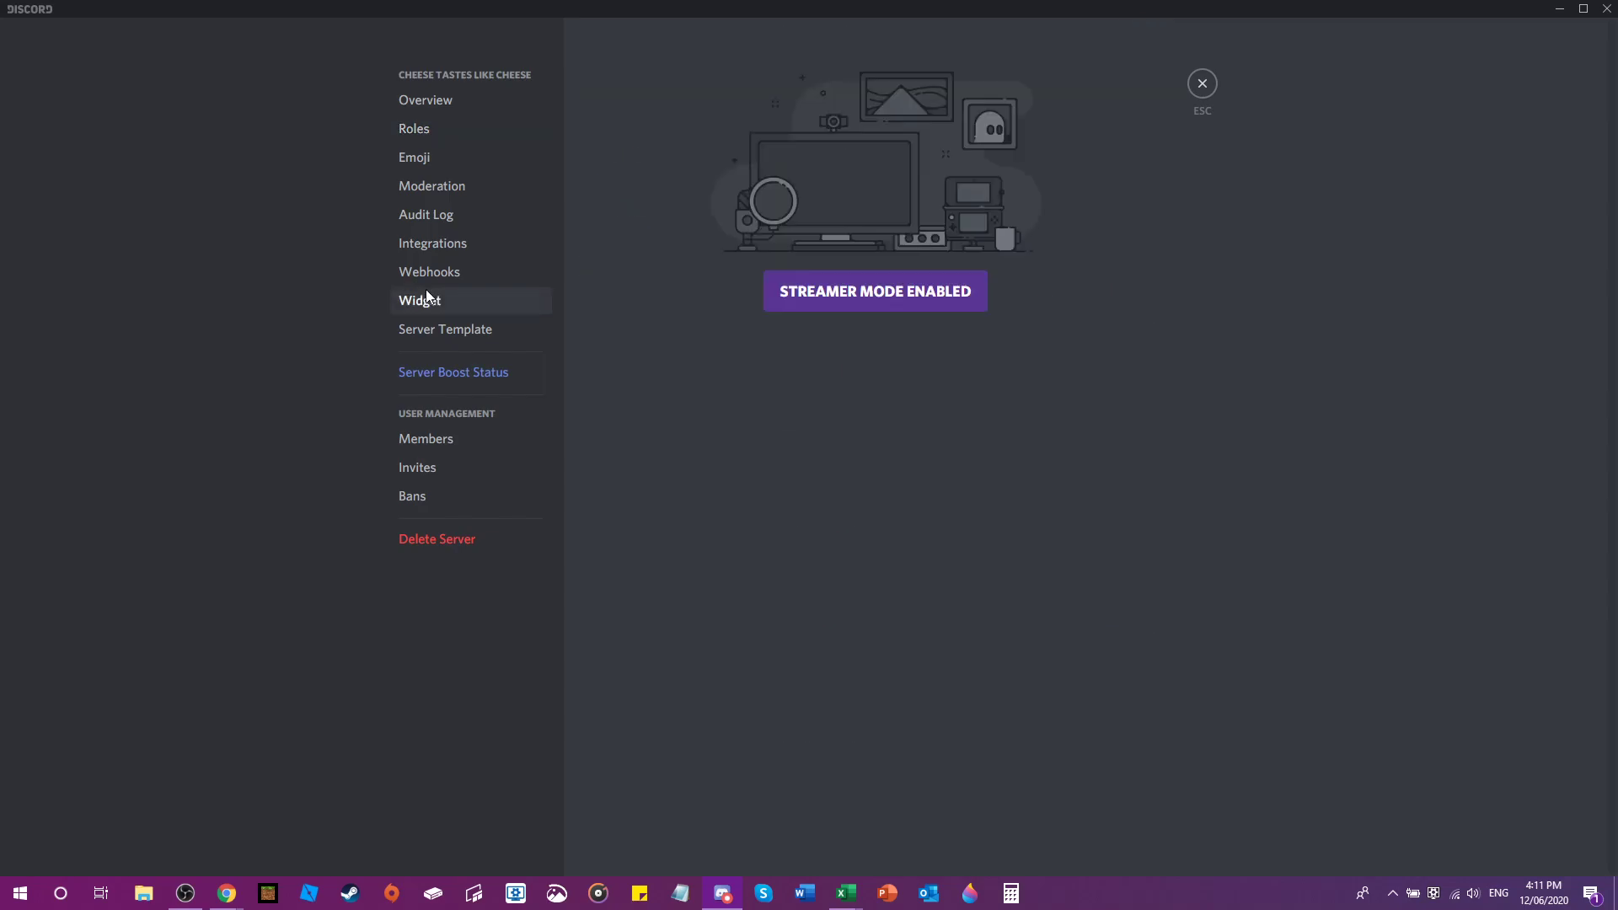
{"action": "left_click", "coordinate": [463, 327]}
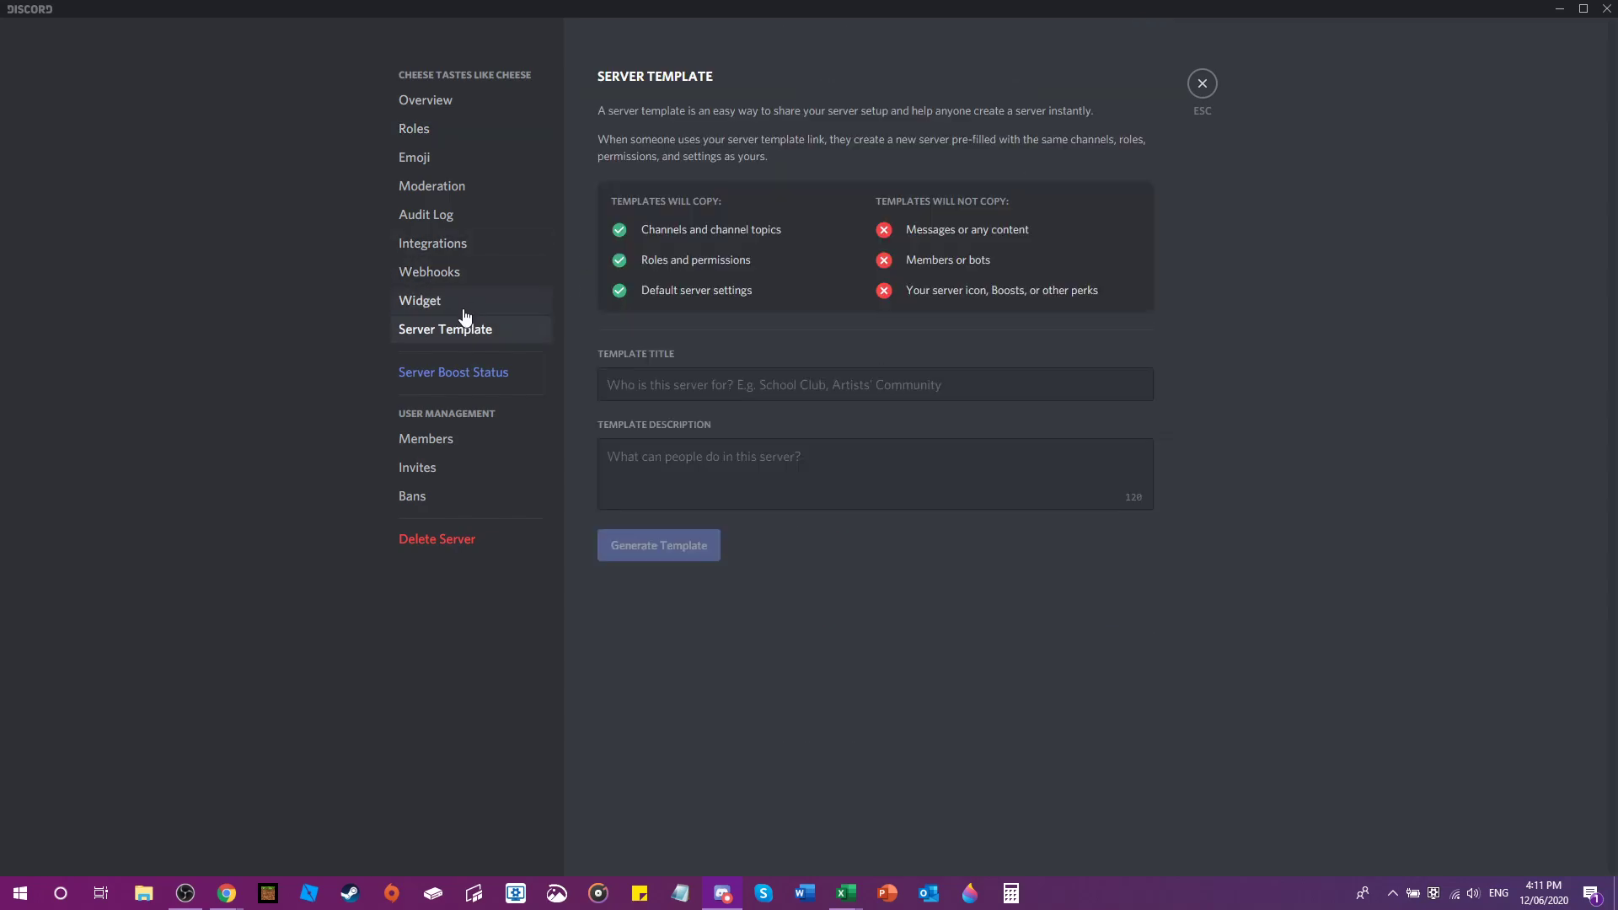
{"action": "left_click", "coordinate": [465, 309]}
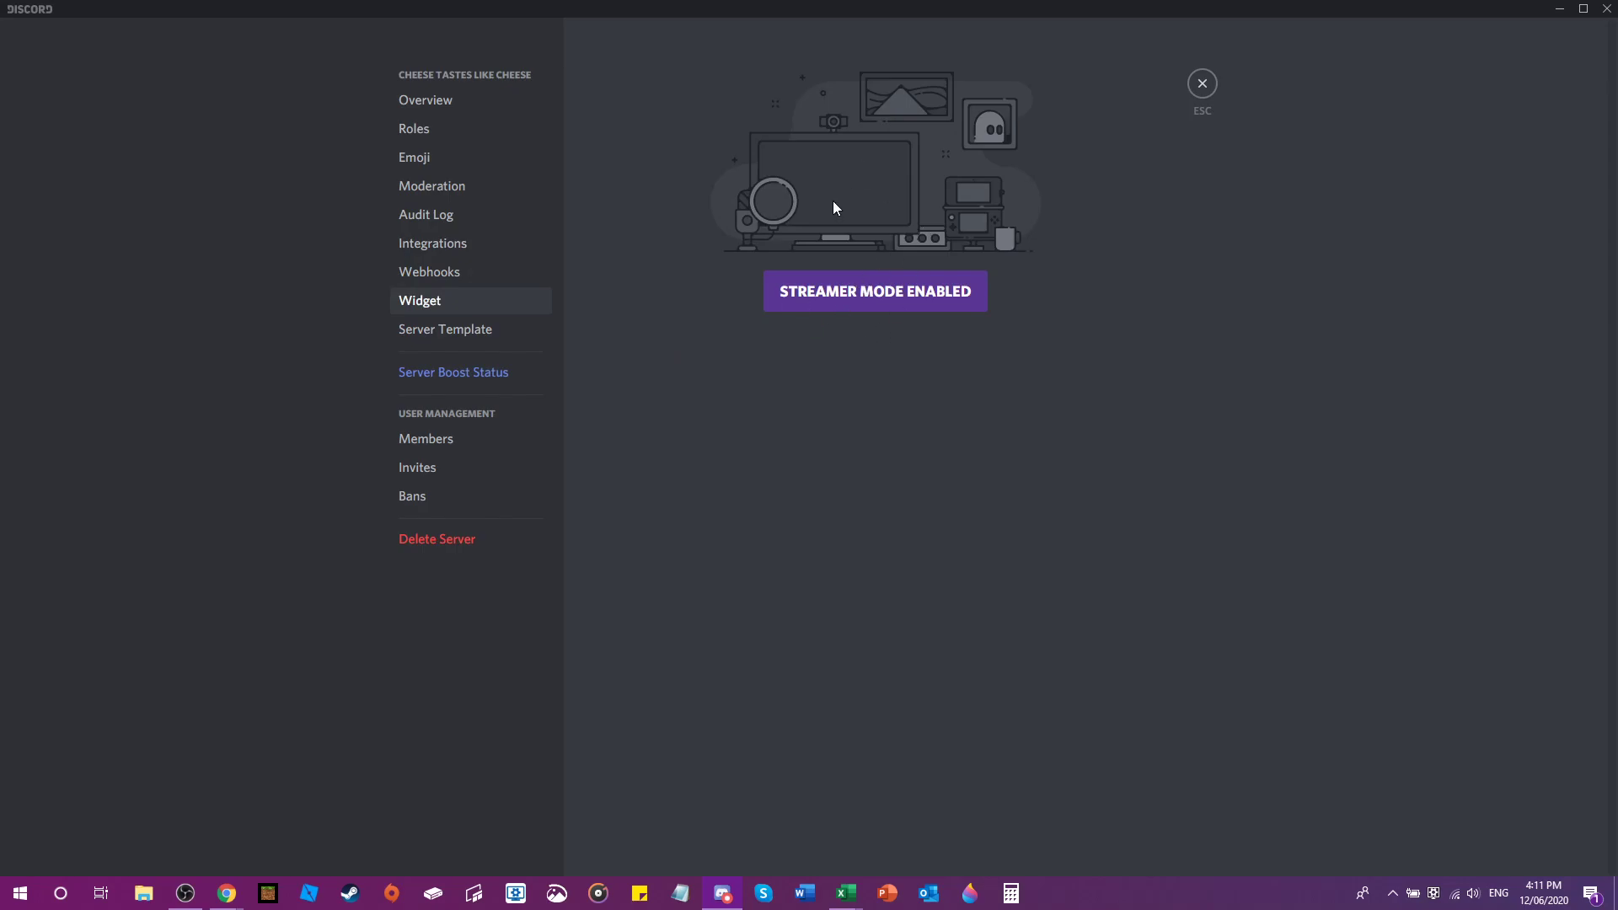
- Upload an avatar image under 256 kb as a custom server emoji and set its alias to "yes"
{"action": "left_click", "coordinate": [462, 133]}
{"action": "left_click", "coordinate": [470, 167]}
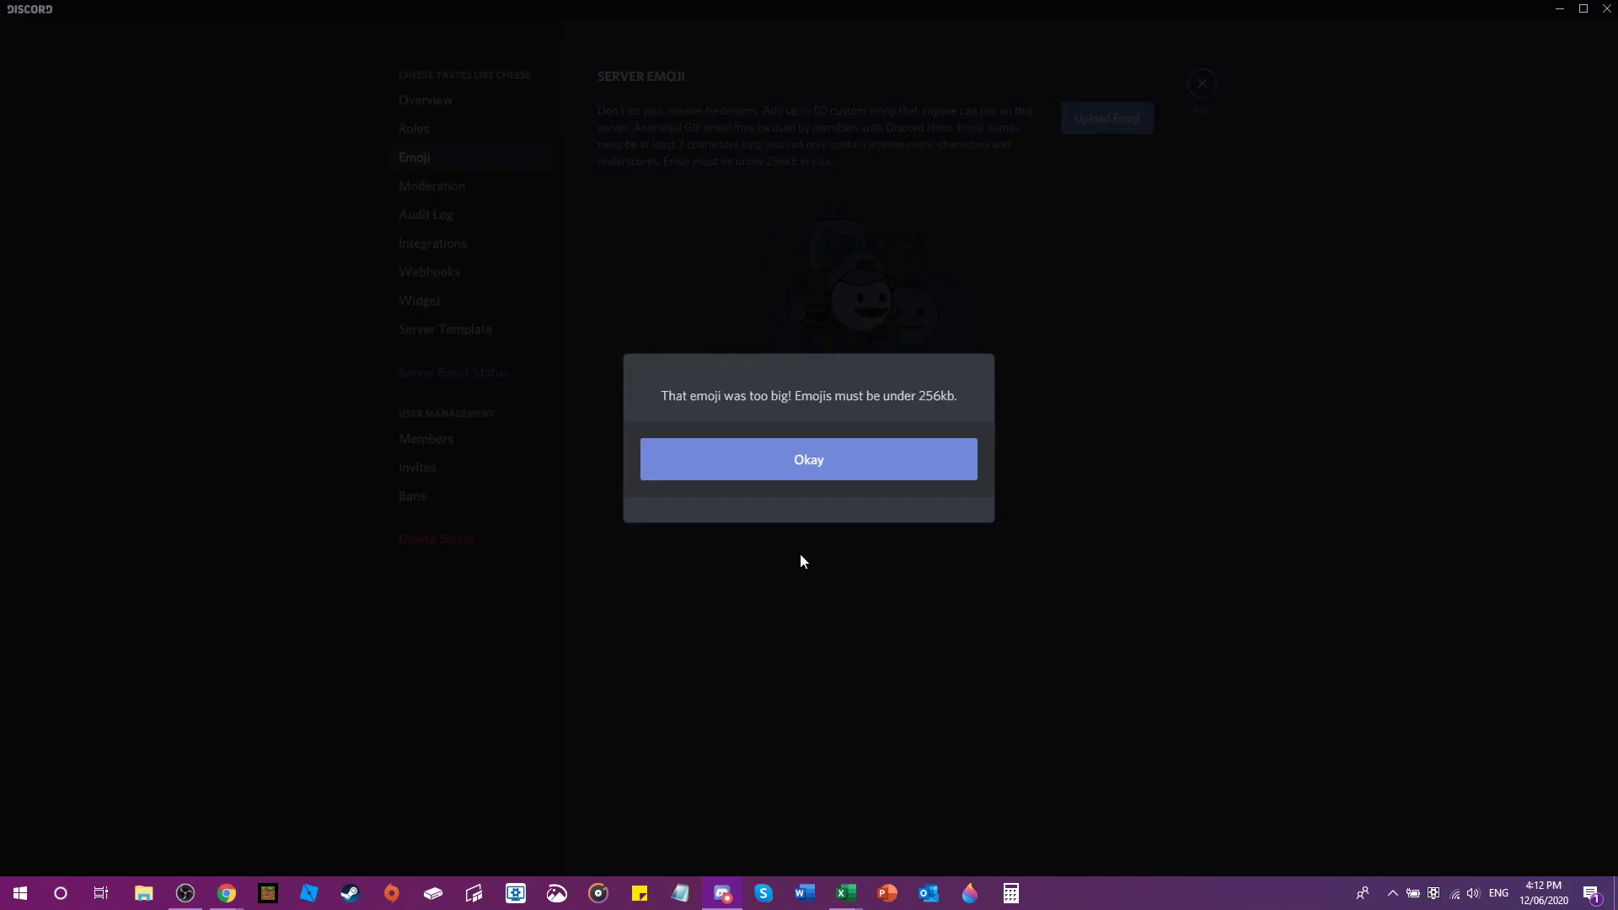
{"action": "left_click", "coordinate": [868, 461]}
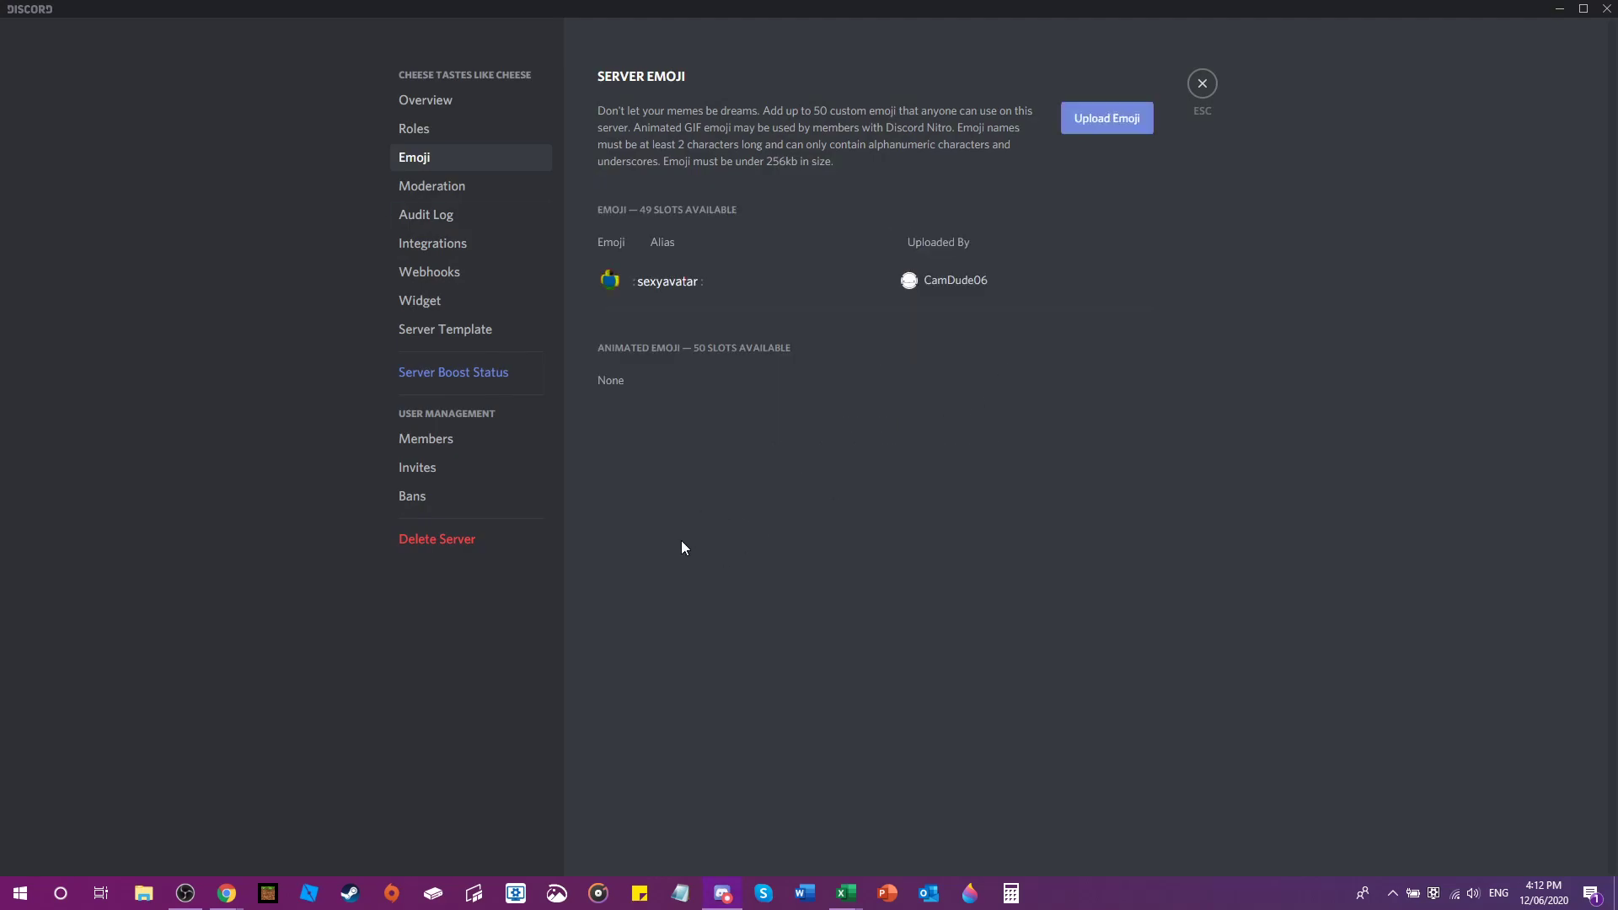
{"action": "double_click", "coordinate": [718, 280]}
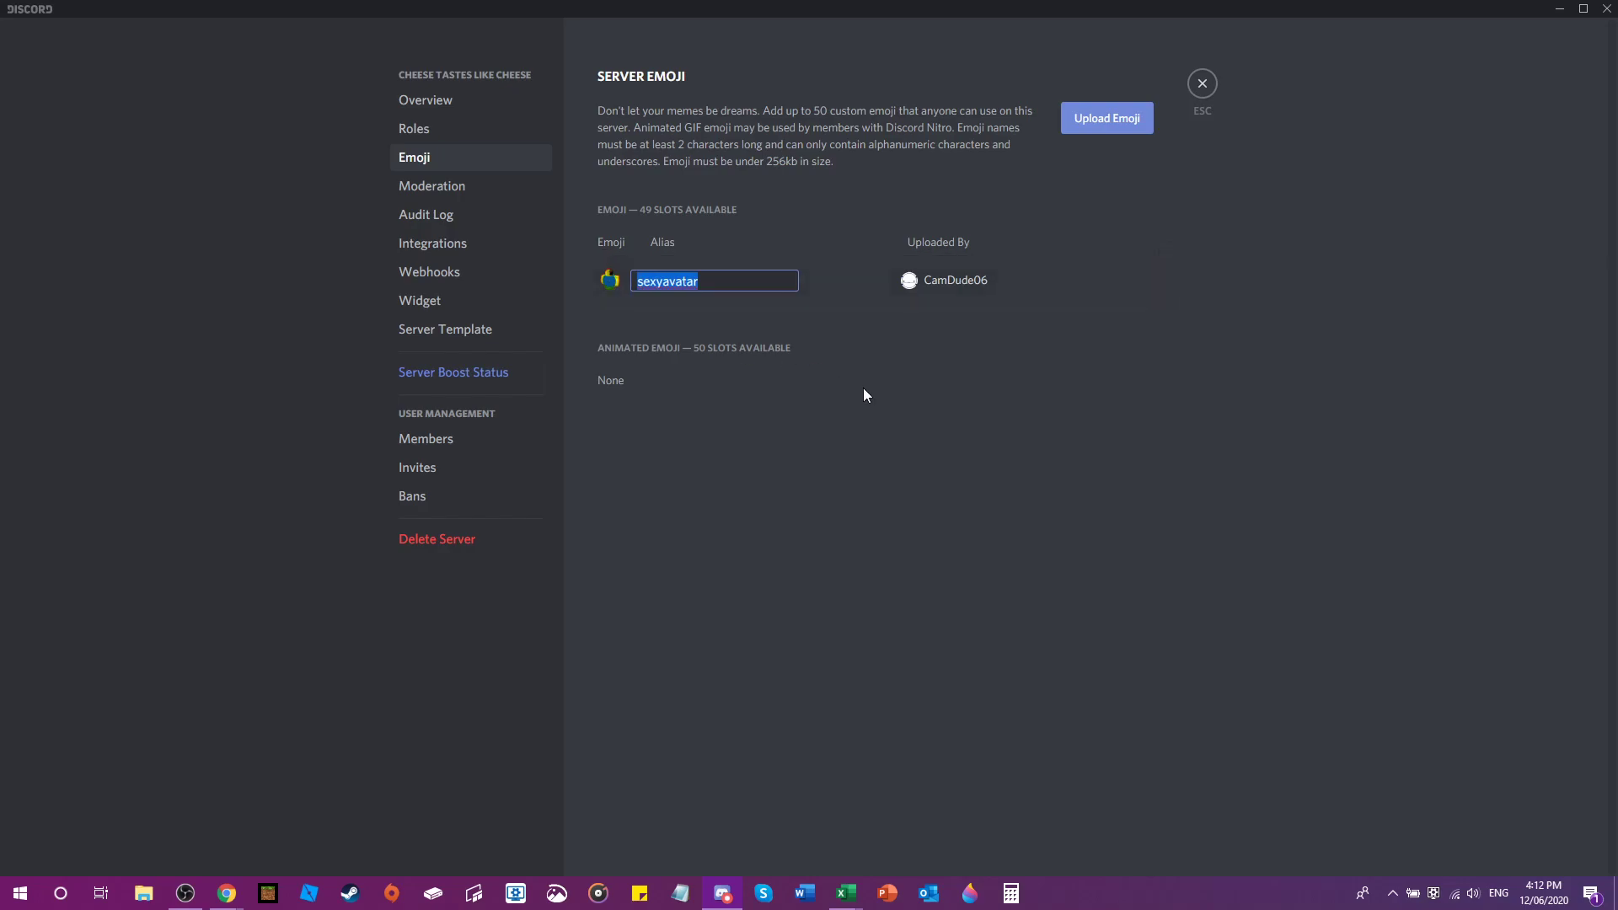
{"action": "type", "text": "yes"}
{"action": "key", "text": "Return"}
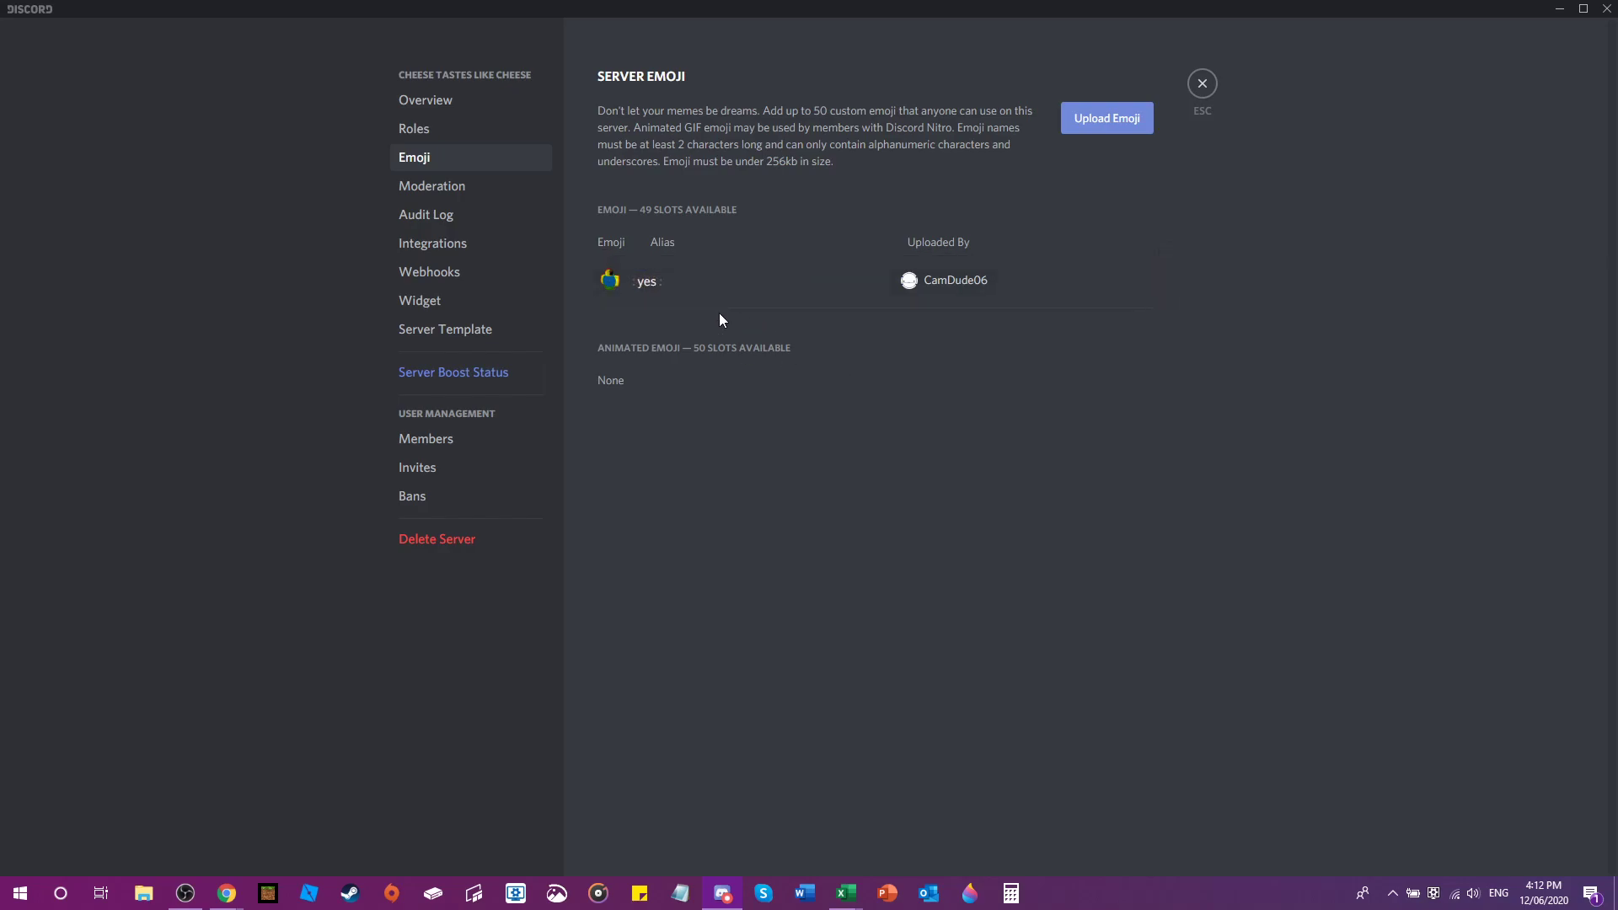
- Try to upload a second custom emoji to the server
{"action": "left_click", "coordinate": [1089, 126]}
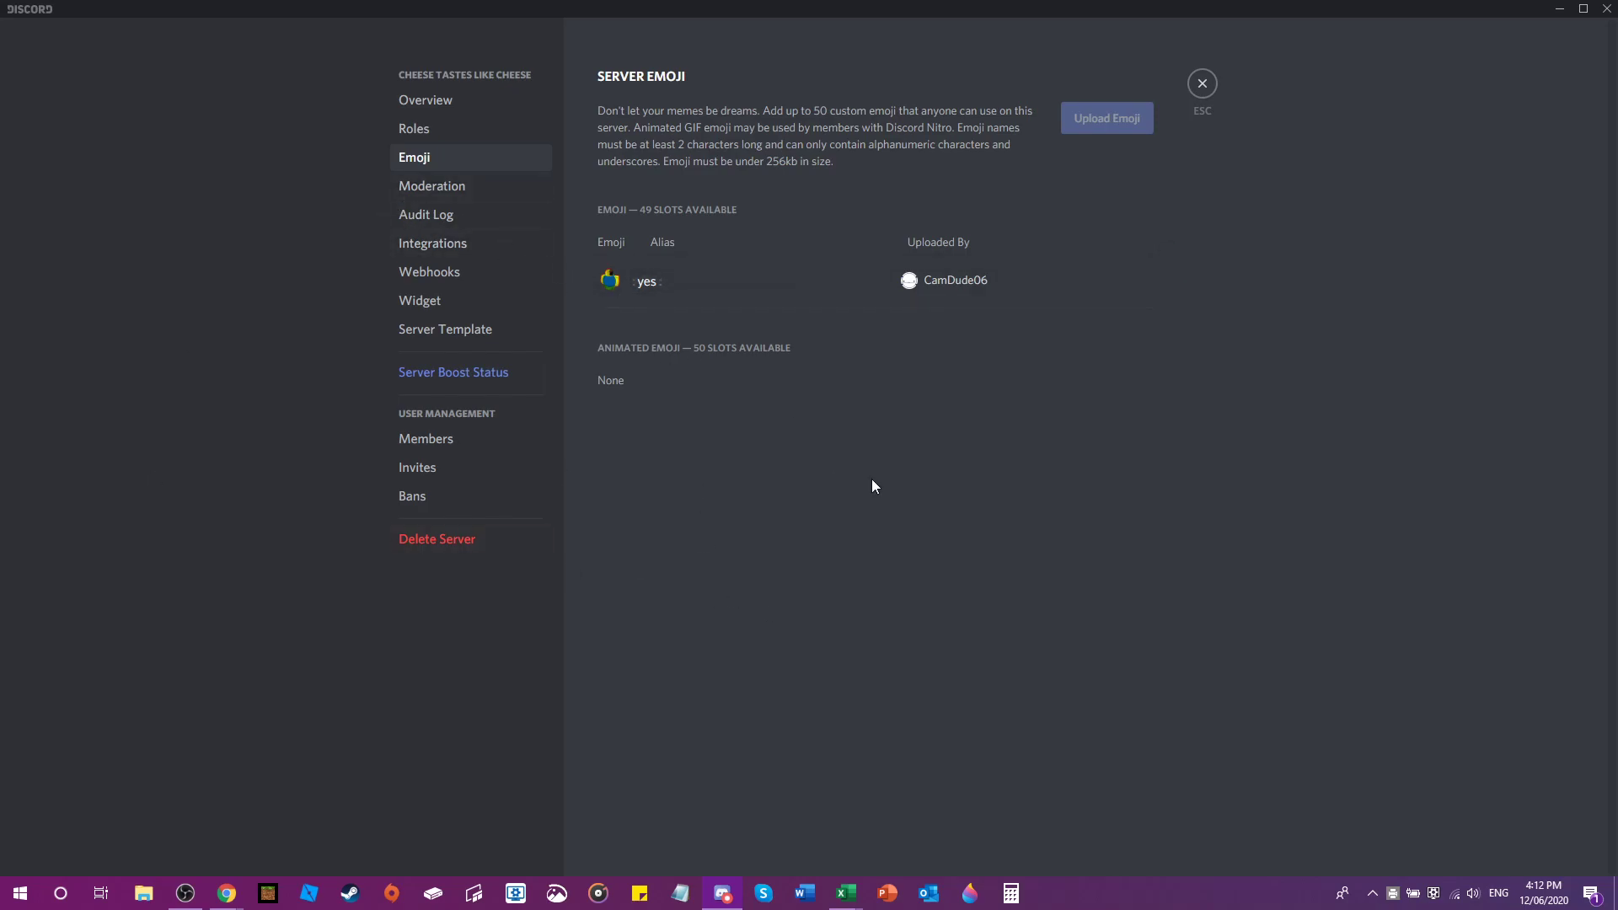
{"action": "left_click", "coordinate": [499, 192]}
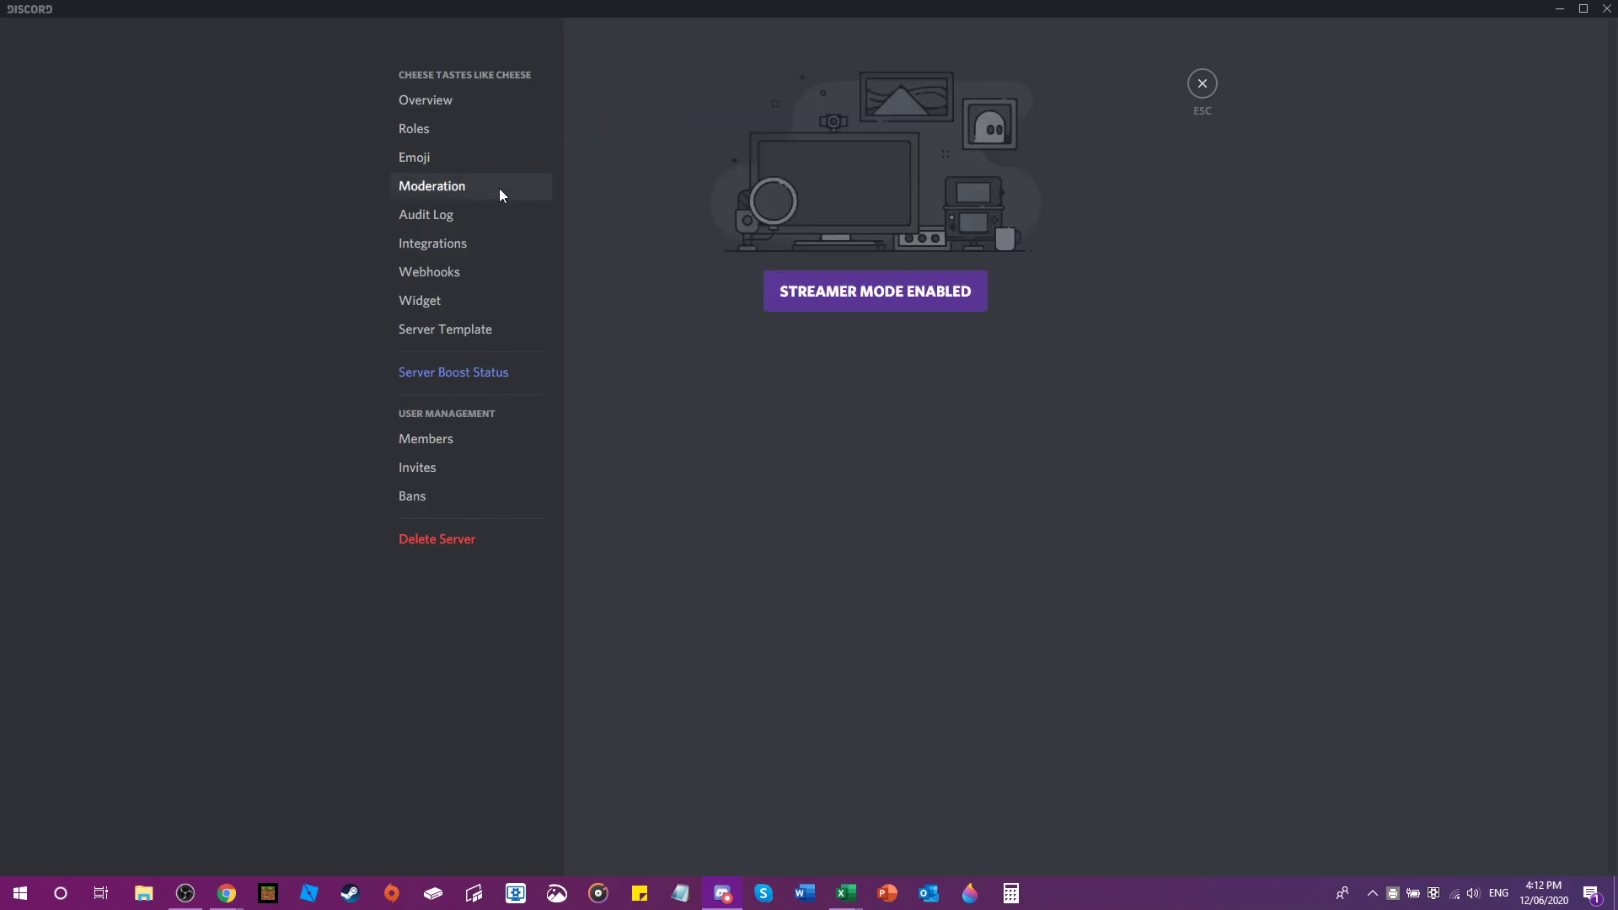
{"action": "left_click", "coordinate": [447, 216]}
{"action": "left_click", "coordinate": [448, 244]}
{"action": "left_click", "coordinate": [447, 275]}
{"action": "left_click", "coordinate": [447, 249]}
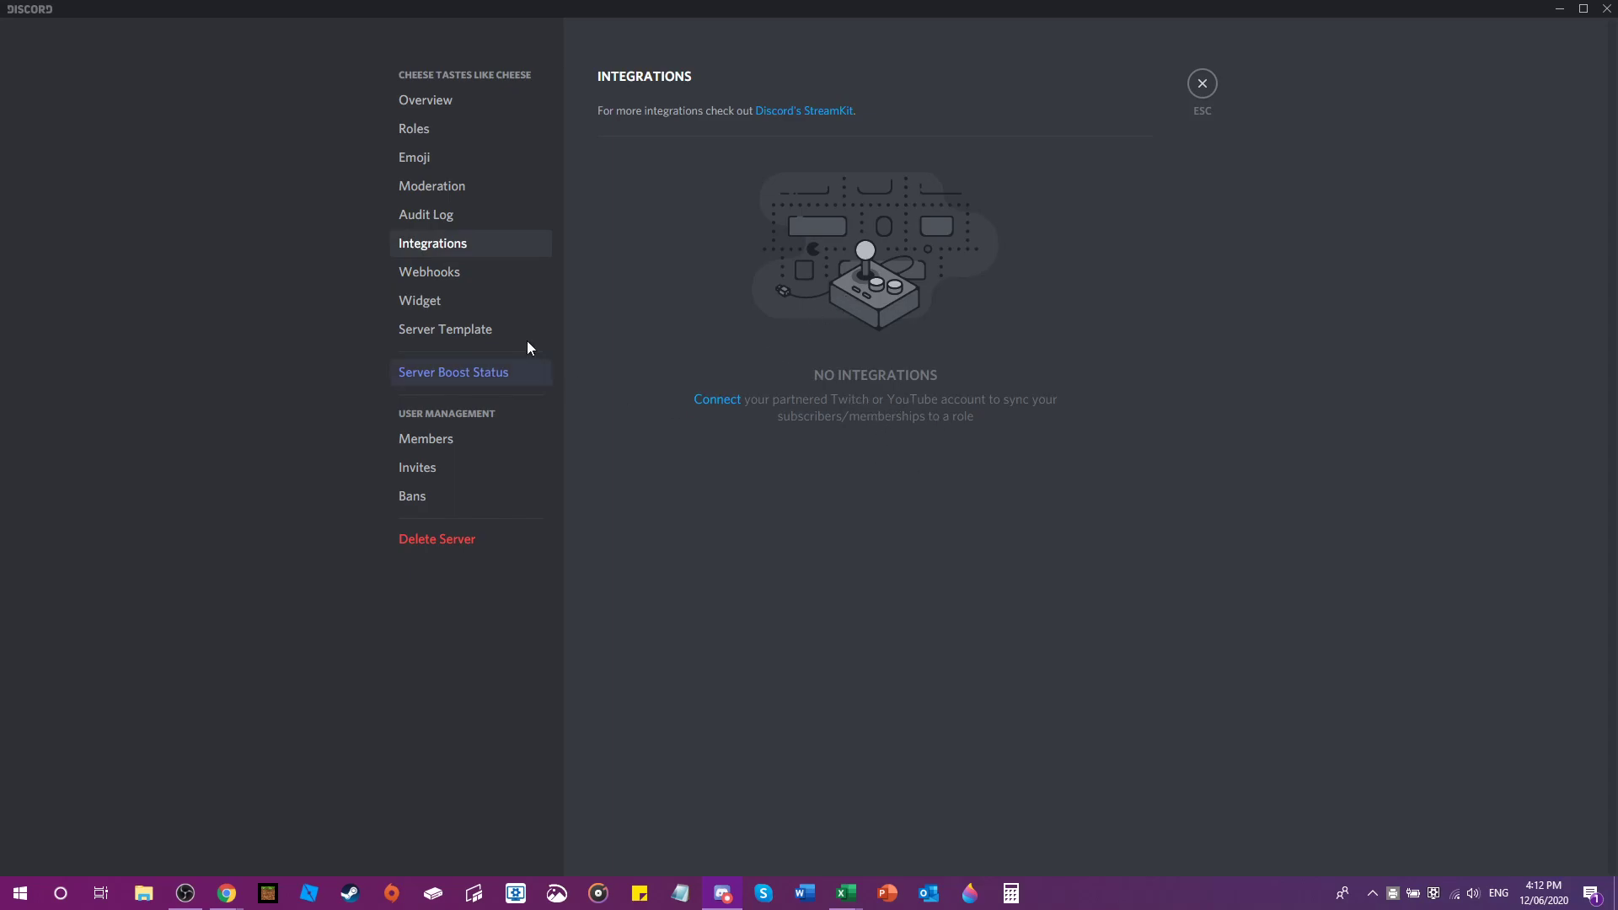
- Assign the Owner role to the server owner in the server's member list
{"action": "left_click", "coordinate": [429, 435]}
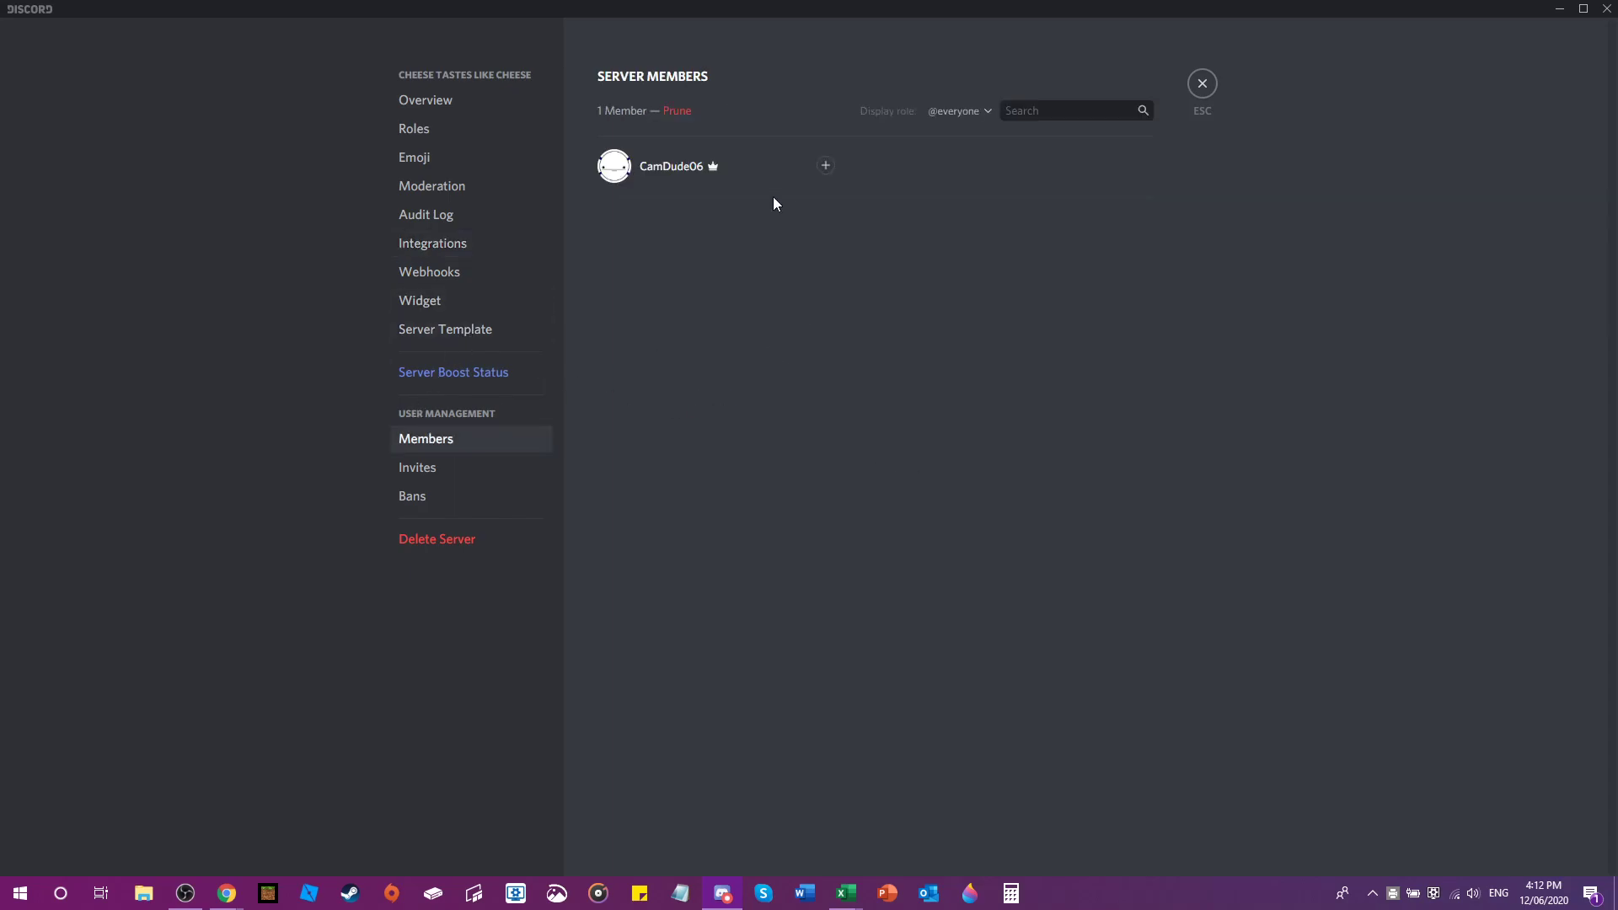
{"action": "left_click", "coordinate": [825, 166]}
{"action": "left_click", "coordinate": [791, 251]}
- Check the server's invites and bans lists and return to the general channel
{"action": "left_click", "coordinate": [467, 474]}
{"action": "left_click", "coordinate": [462, 496]}
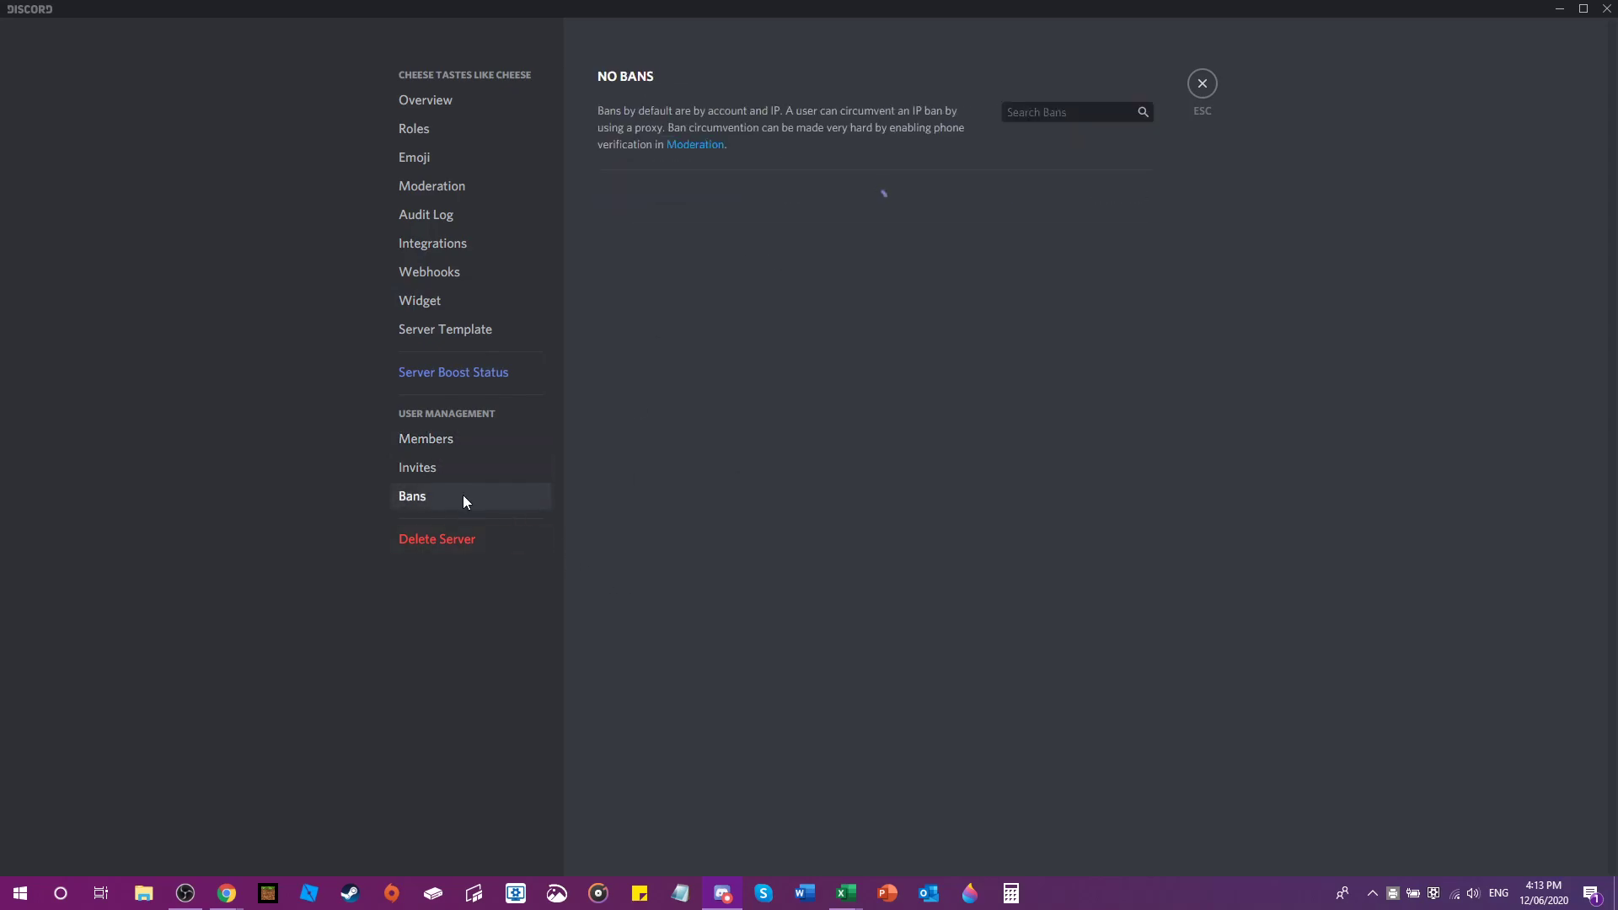
{"action": "left_click", "coordinate": [1196, 85]}
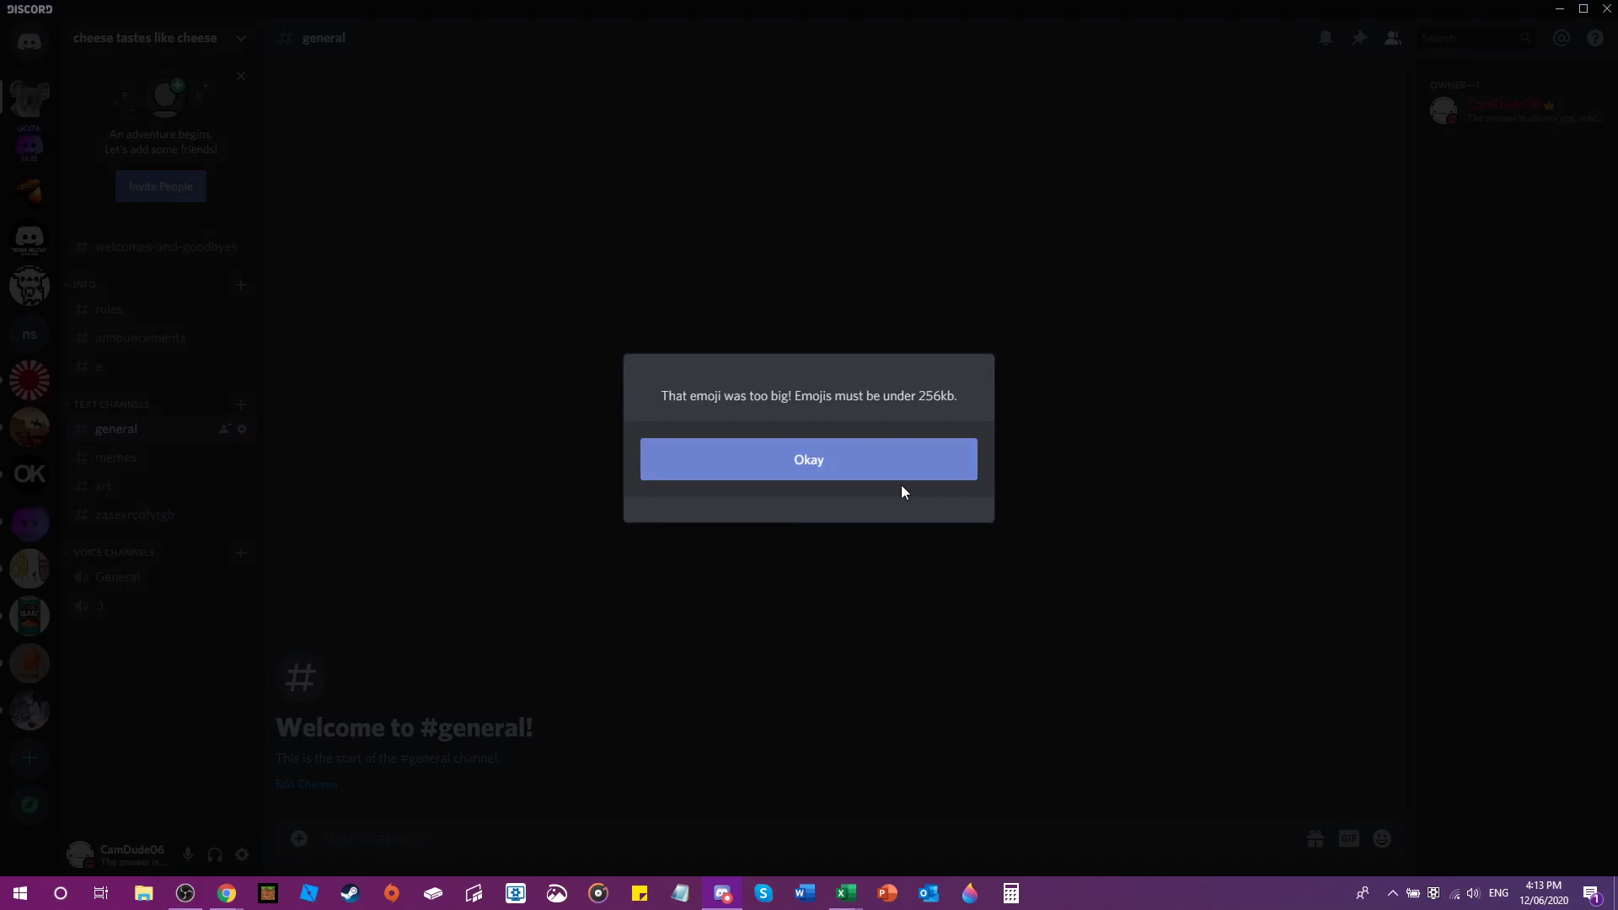
{"action": "left_click", "coordinate": [874, 463]}
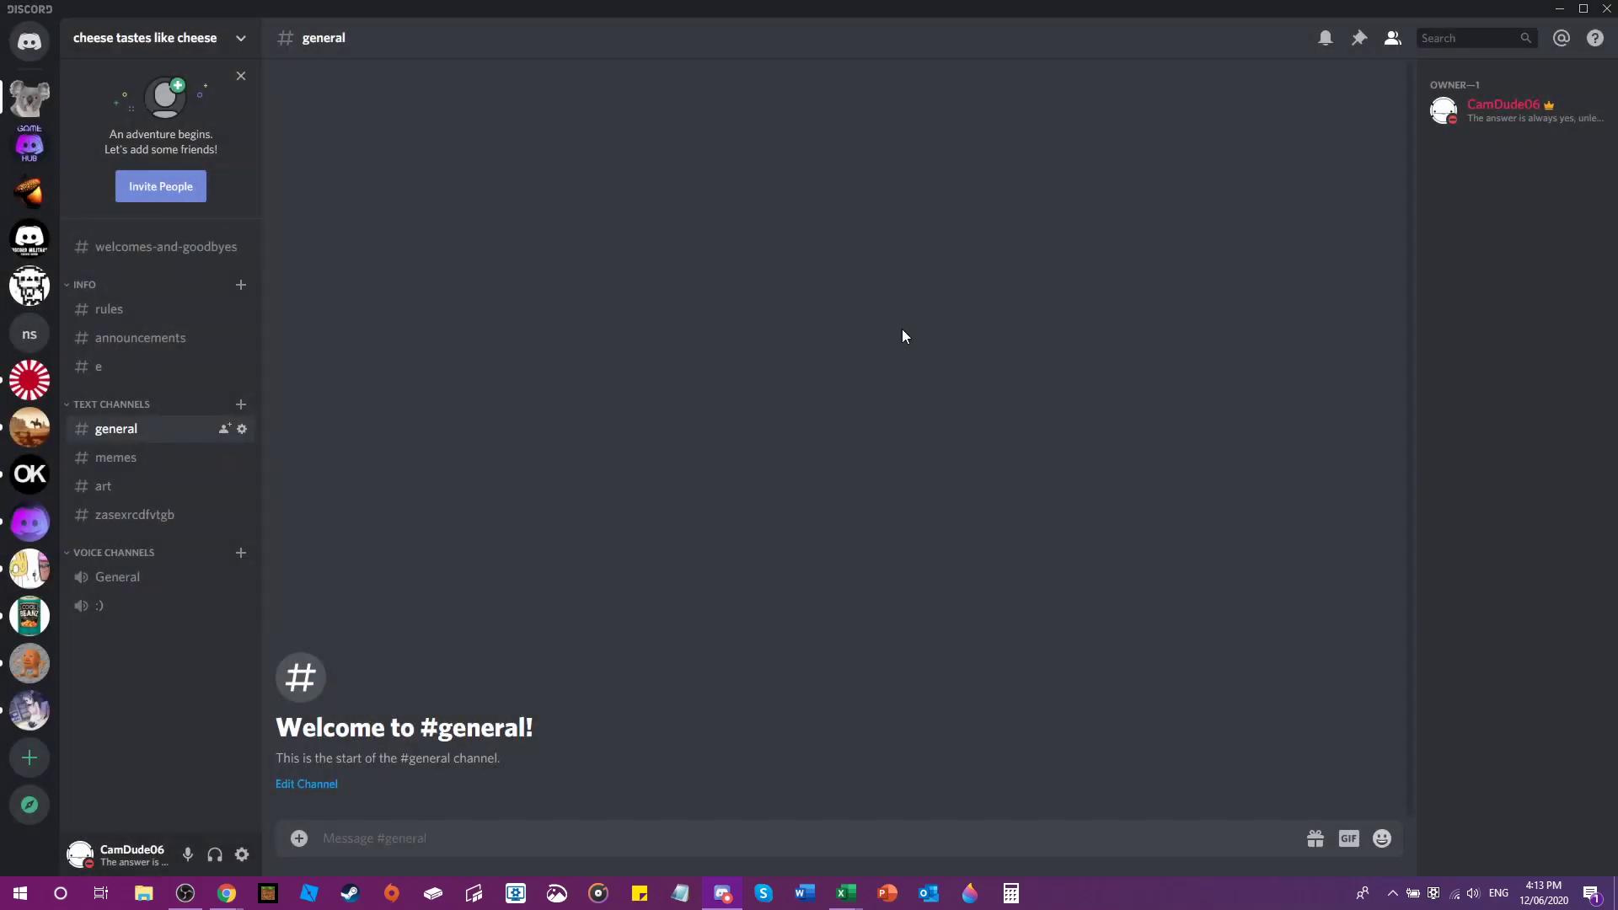
- Send a server invite to the second friend in the invitation list and close the invite dialog
{"action": "left_click", "coordinate": [157, 186]}
{"action": "left_click", "coordinate": [963, 395]}
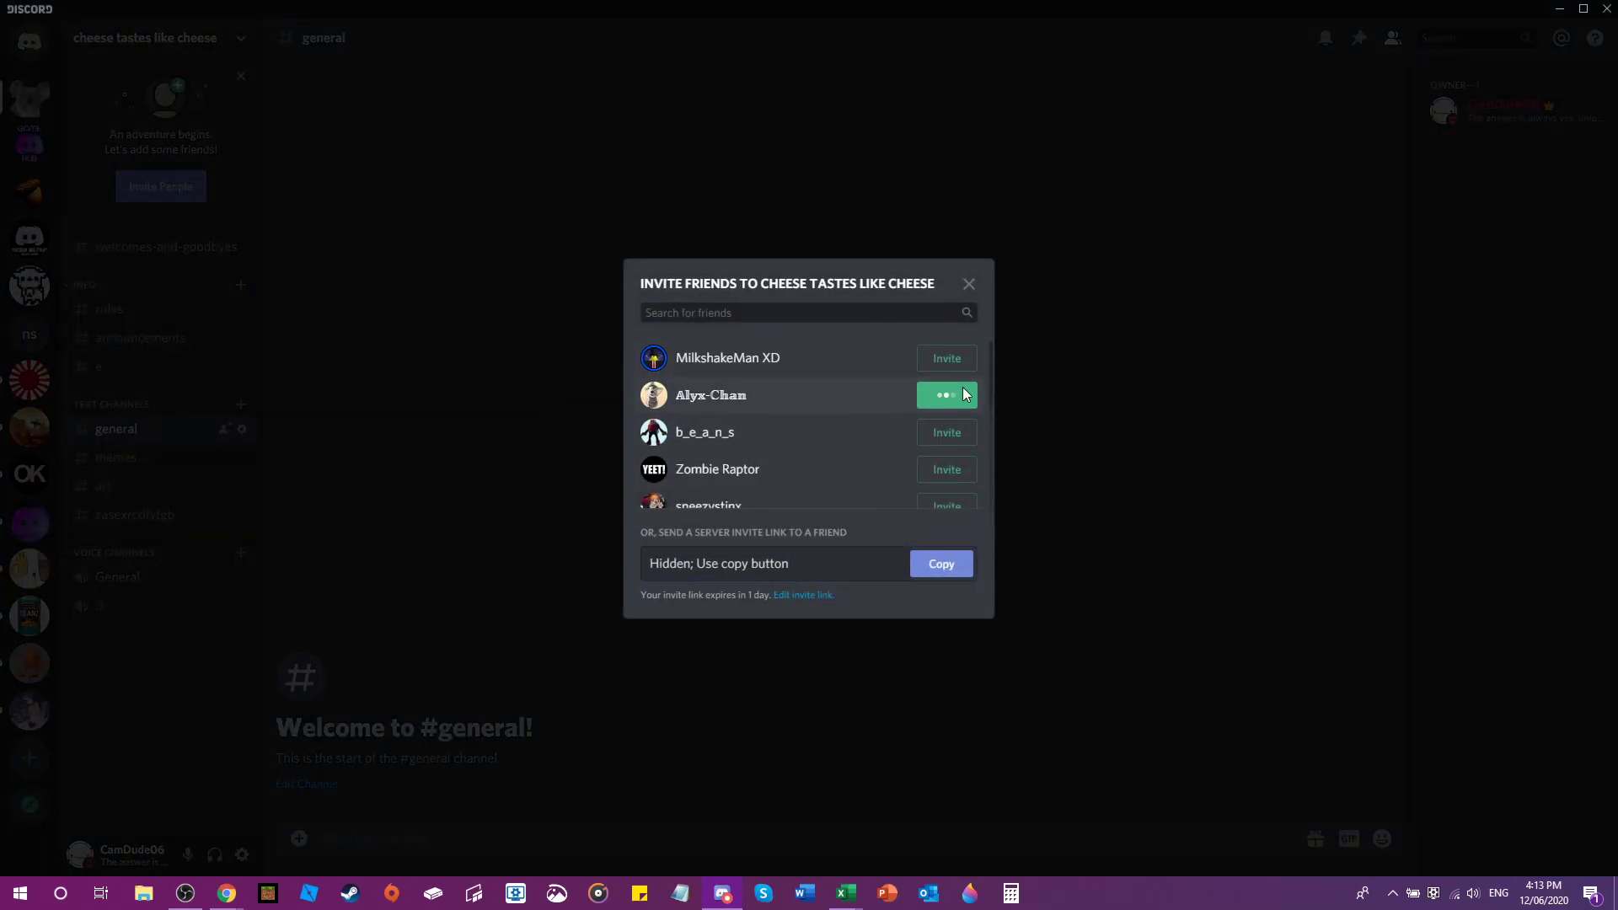
{"action": "left_click", "coordinate": [1150, 452]}
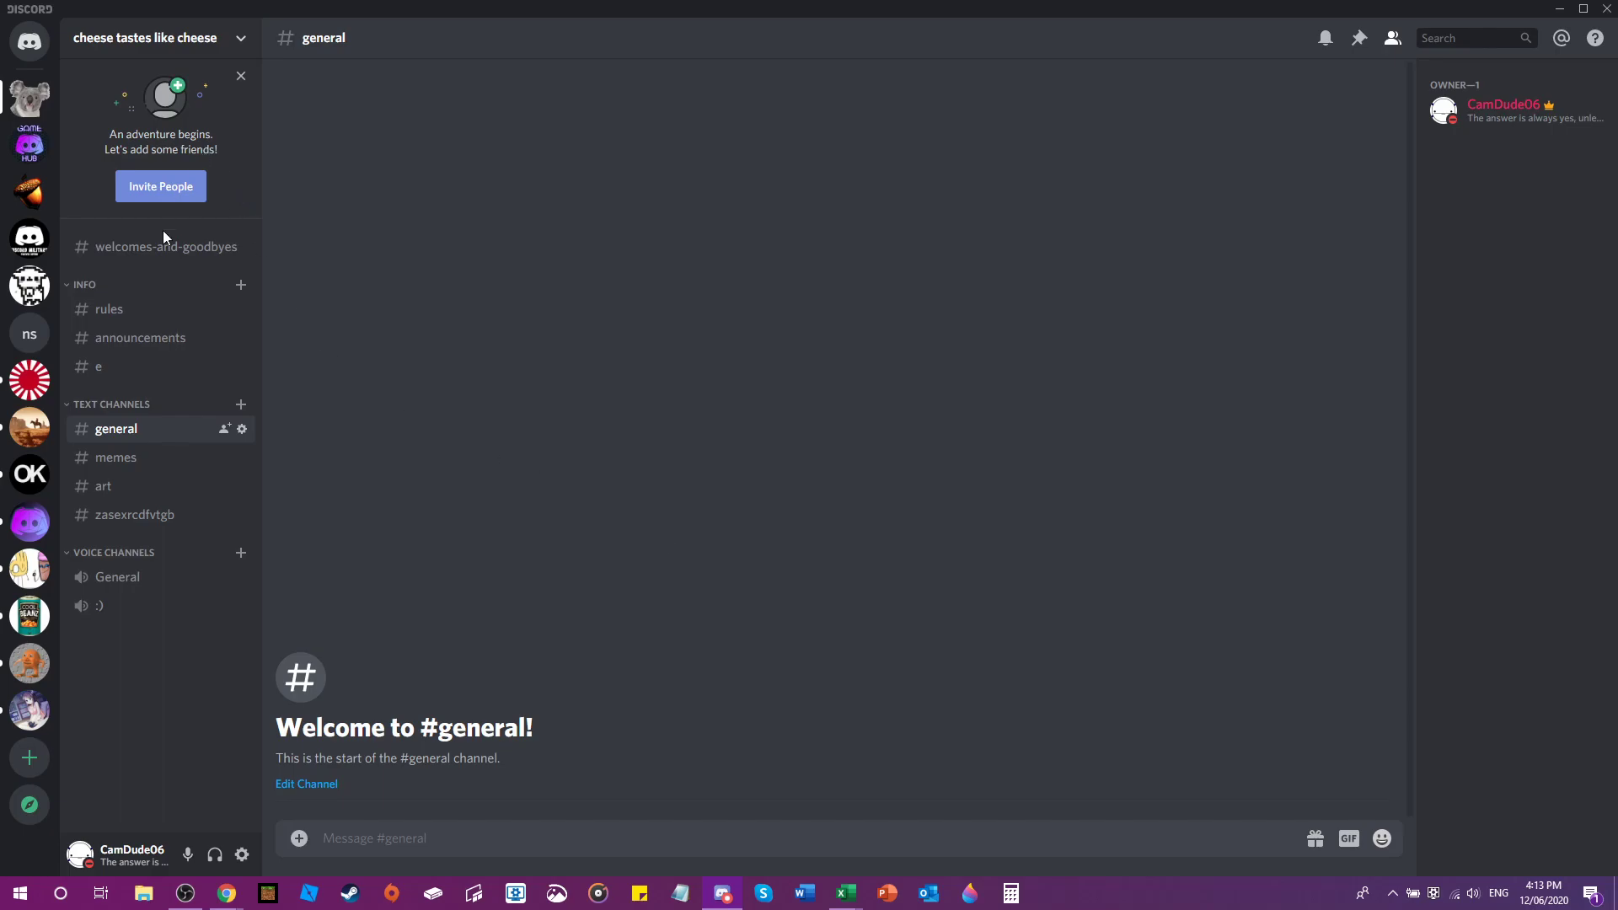
- Check the friend list and invite link option in the server's invite dialog
{"action": "left_click", "coordinate": [168, 178]}
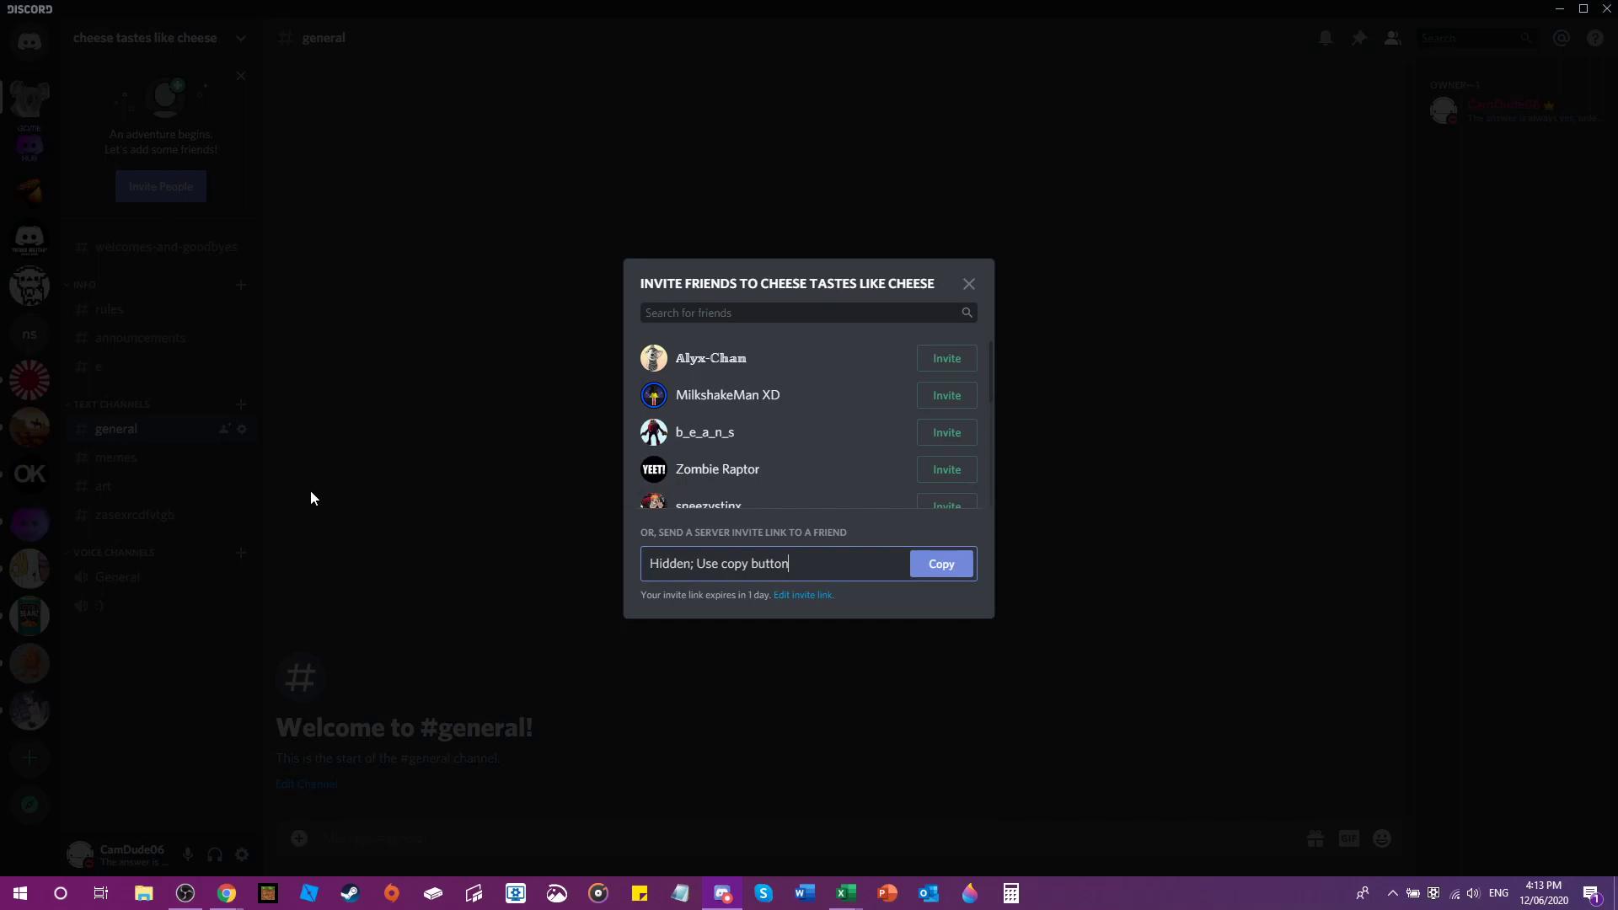
{"action": "left_click", "coordinate": [451, 516]}
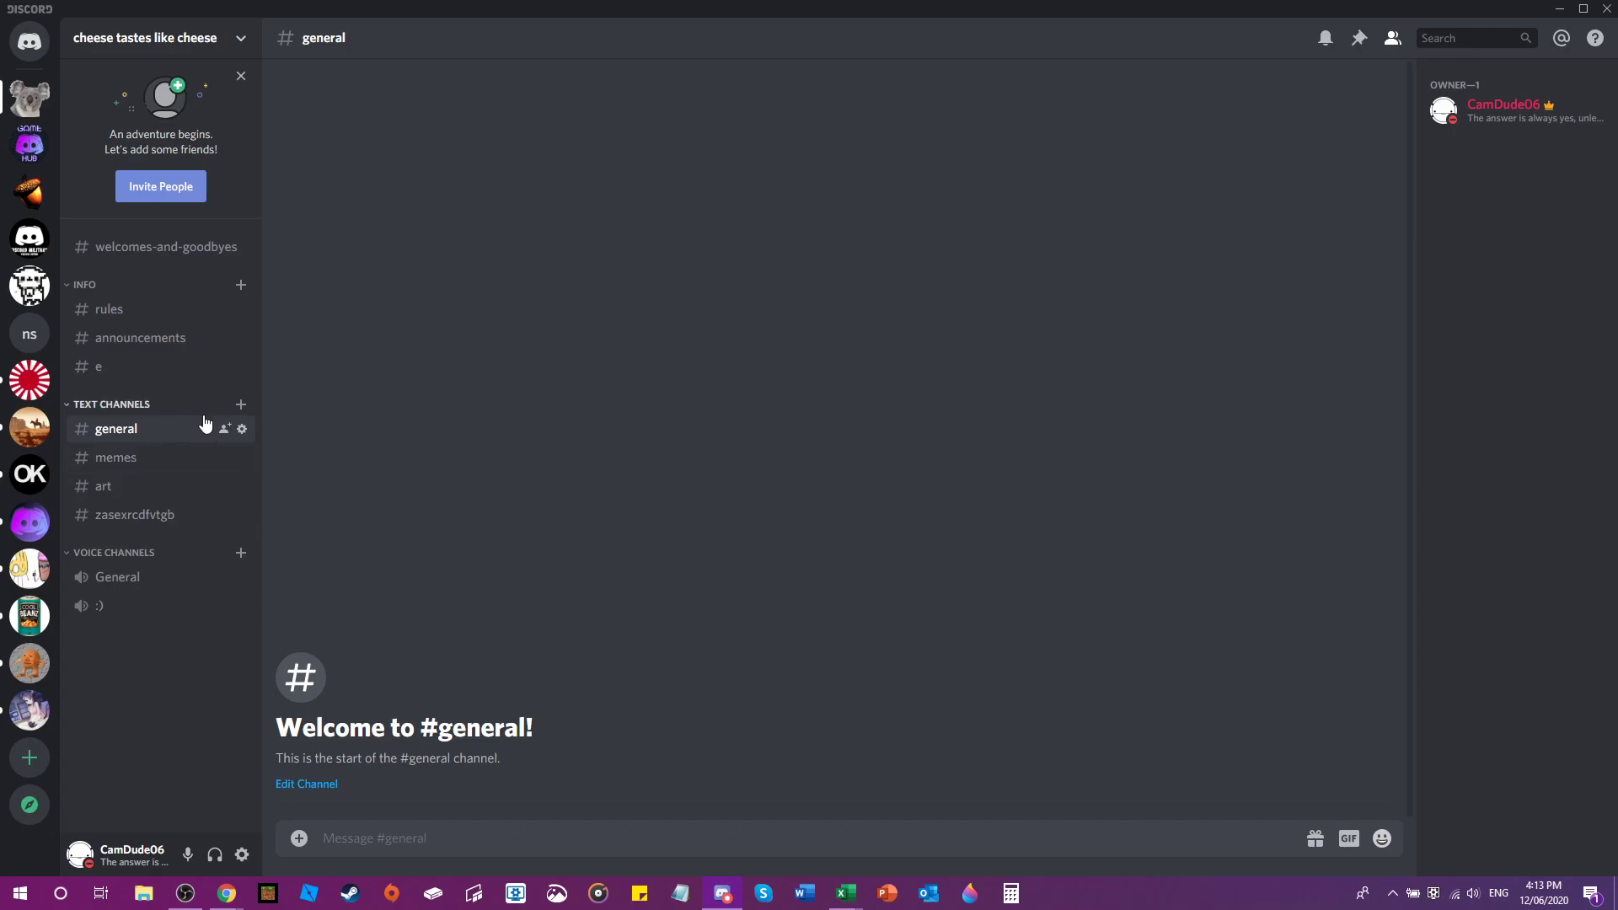
- Set the general text channel's topic to "swcderx", save it and view the topic in the channel header
{"action": "left_click", "coordinate": [80, 404]}
{"action": "left_click", "coordinate": [80, 404]}
{"action": "left_click", "coordinate": [242, 429]}
{"action": "left_click", "coordinate": [763, 250]}
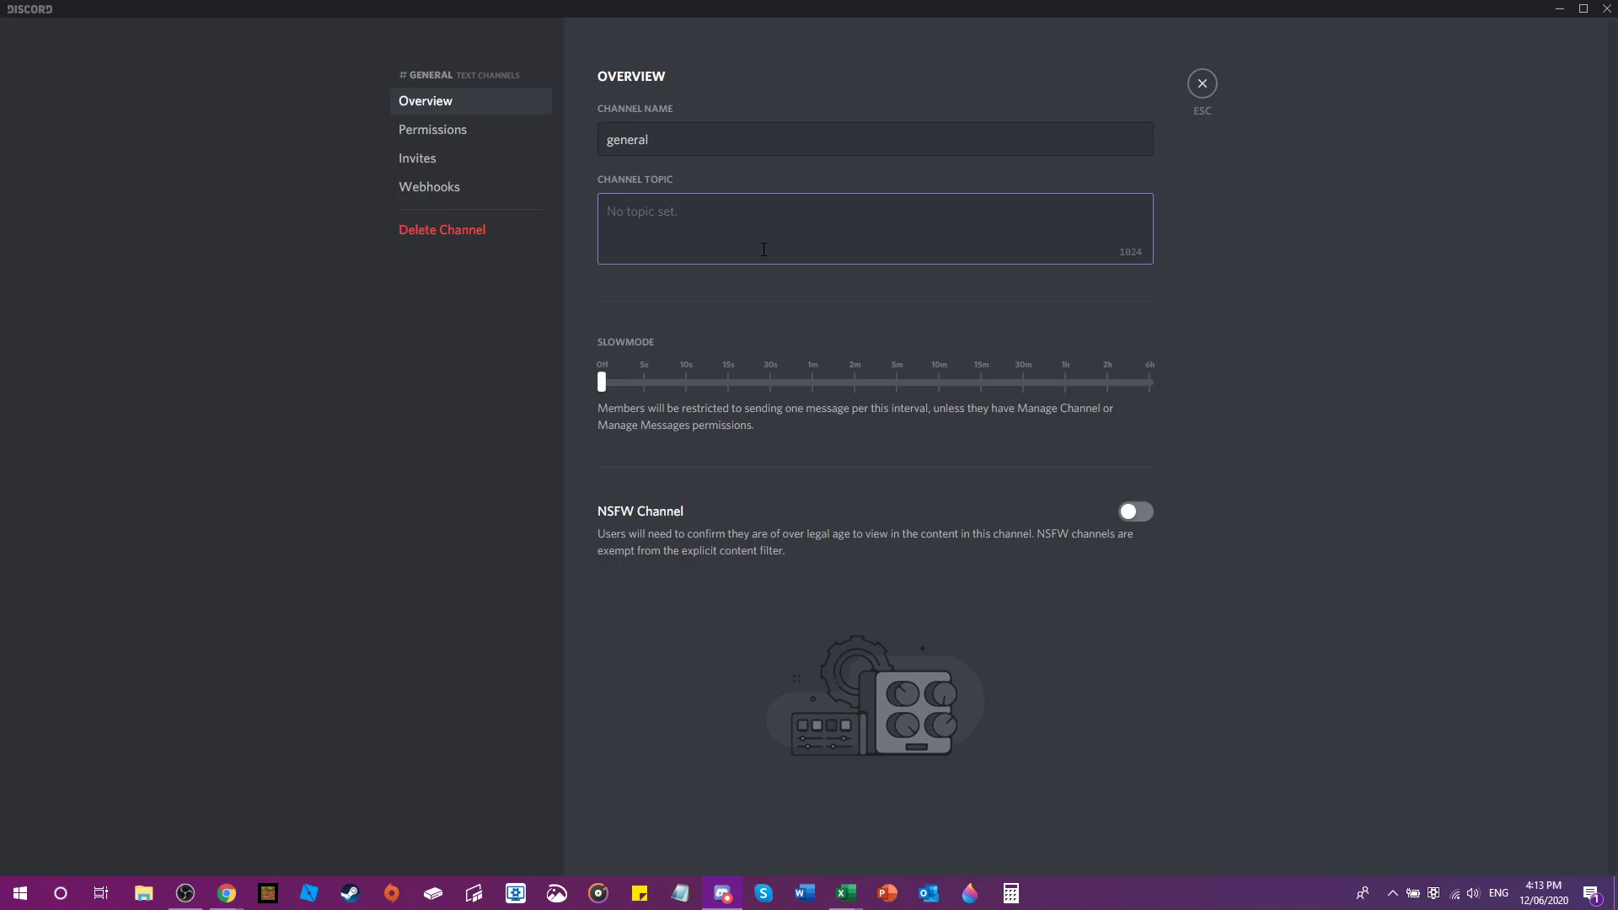
{"action": "type", "text": "swcderx"}
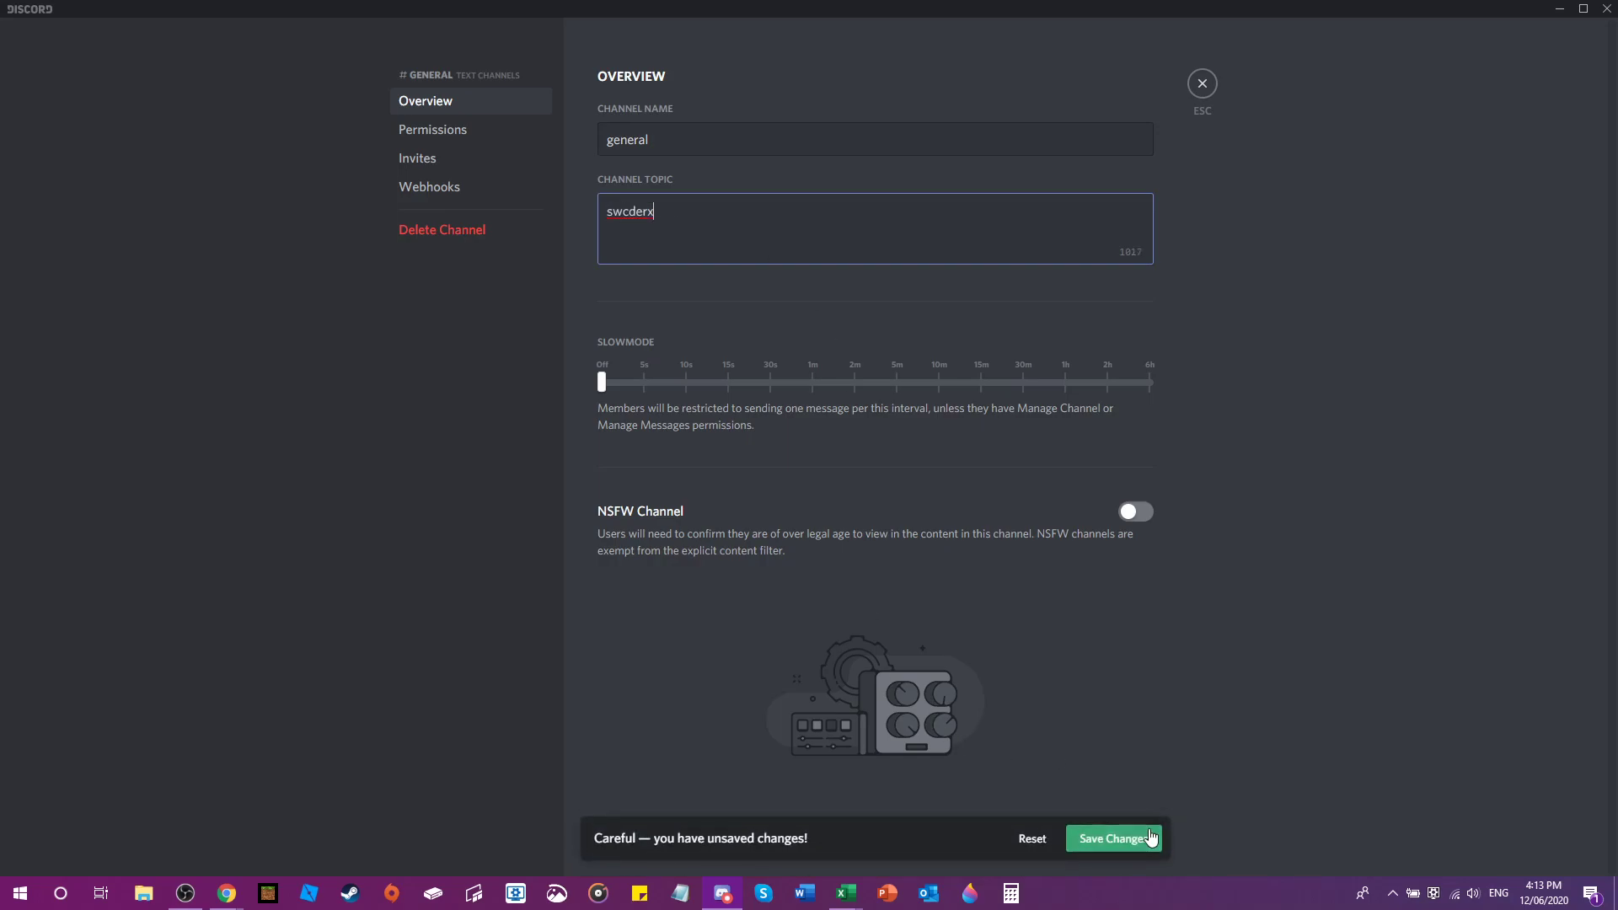
{"action": "left_click", "coordinate": [1196, 91]}
{"action": "left_click", "coordinate": [389, 38]}
{"action": "left_click", "coordinate": [470, 533]}
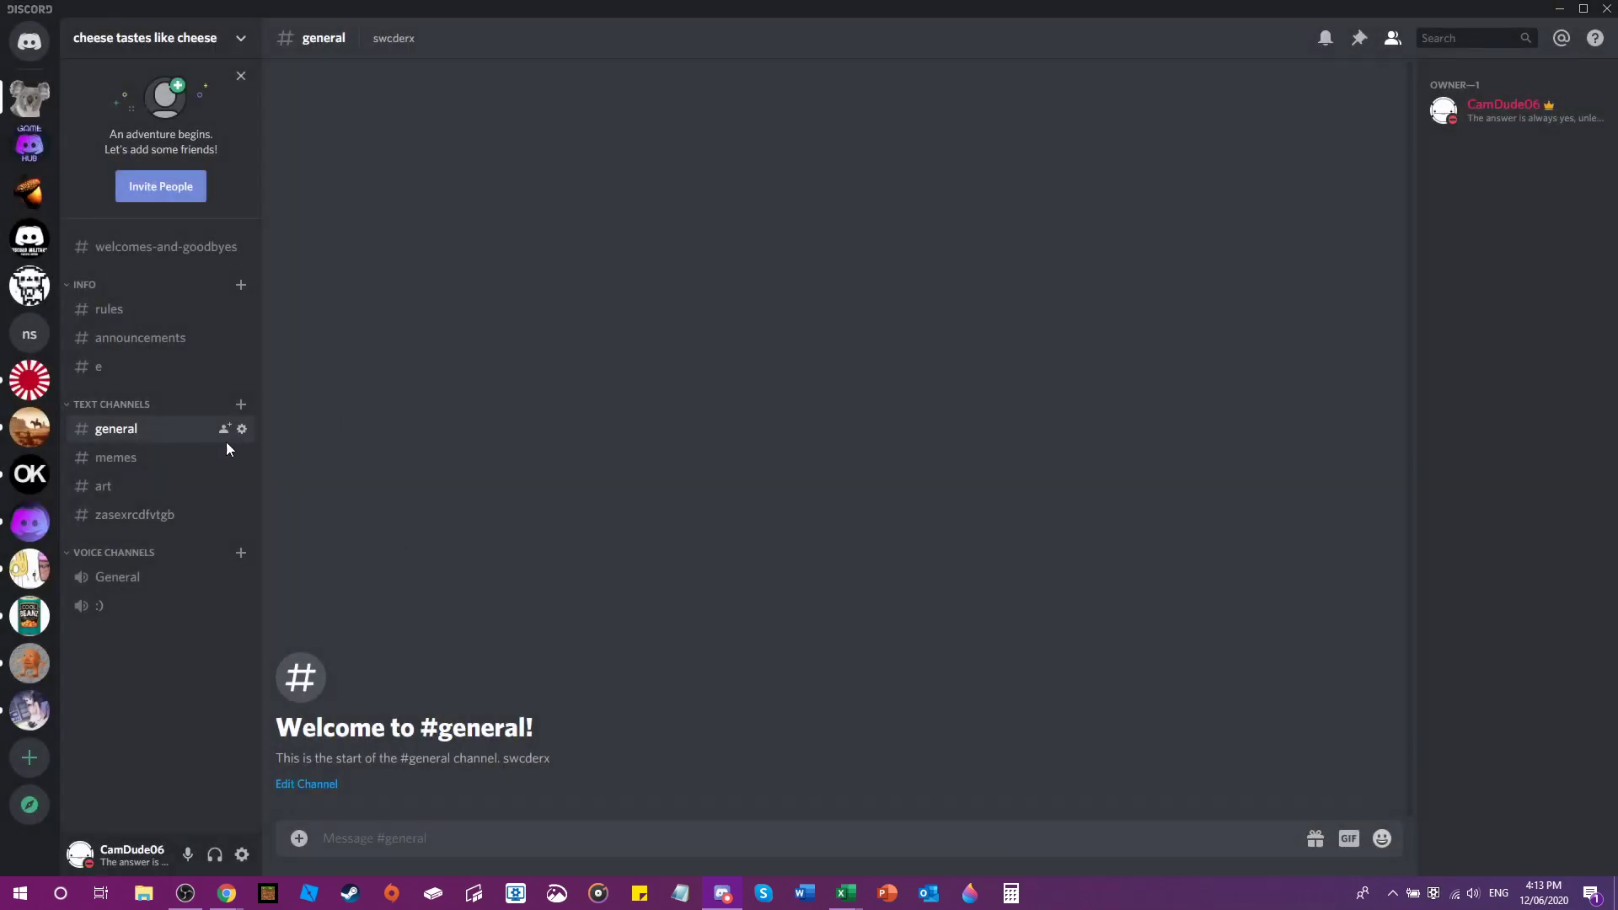
- Try longer slowmode intervals in the general channel's settings and return slowmode to Off
{"action": "left_click", "coordinate": [243, 429]}
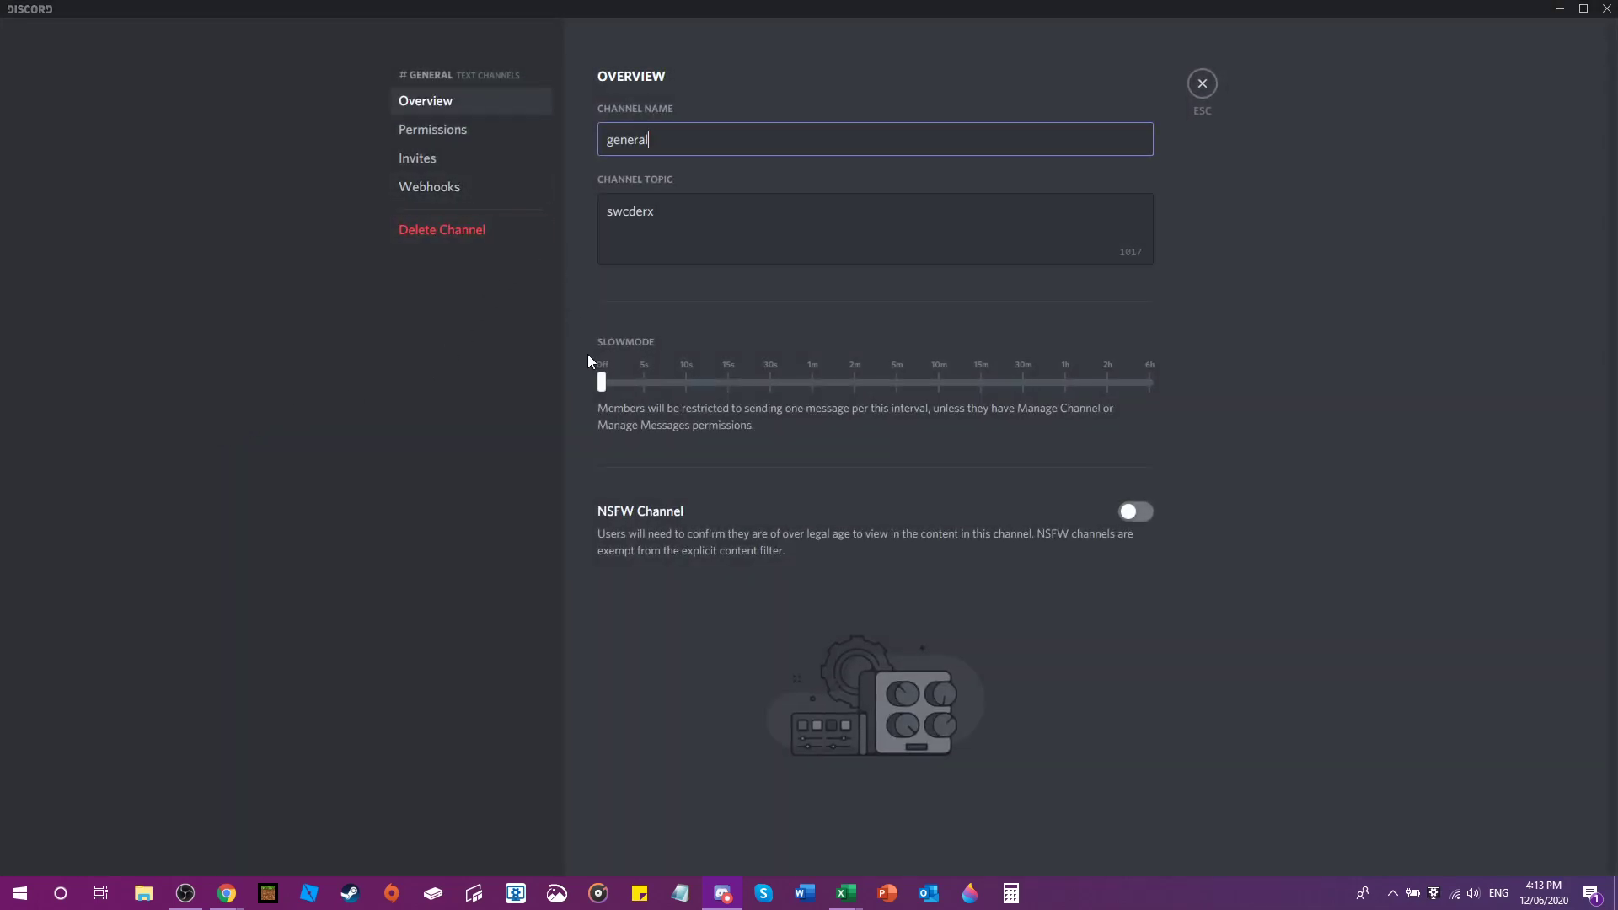
{"action": "left_click", "coordinate": [494, 453]}
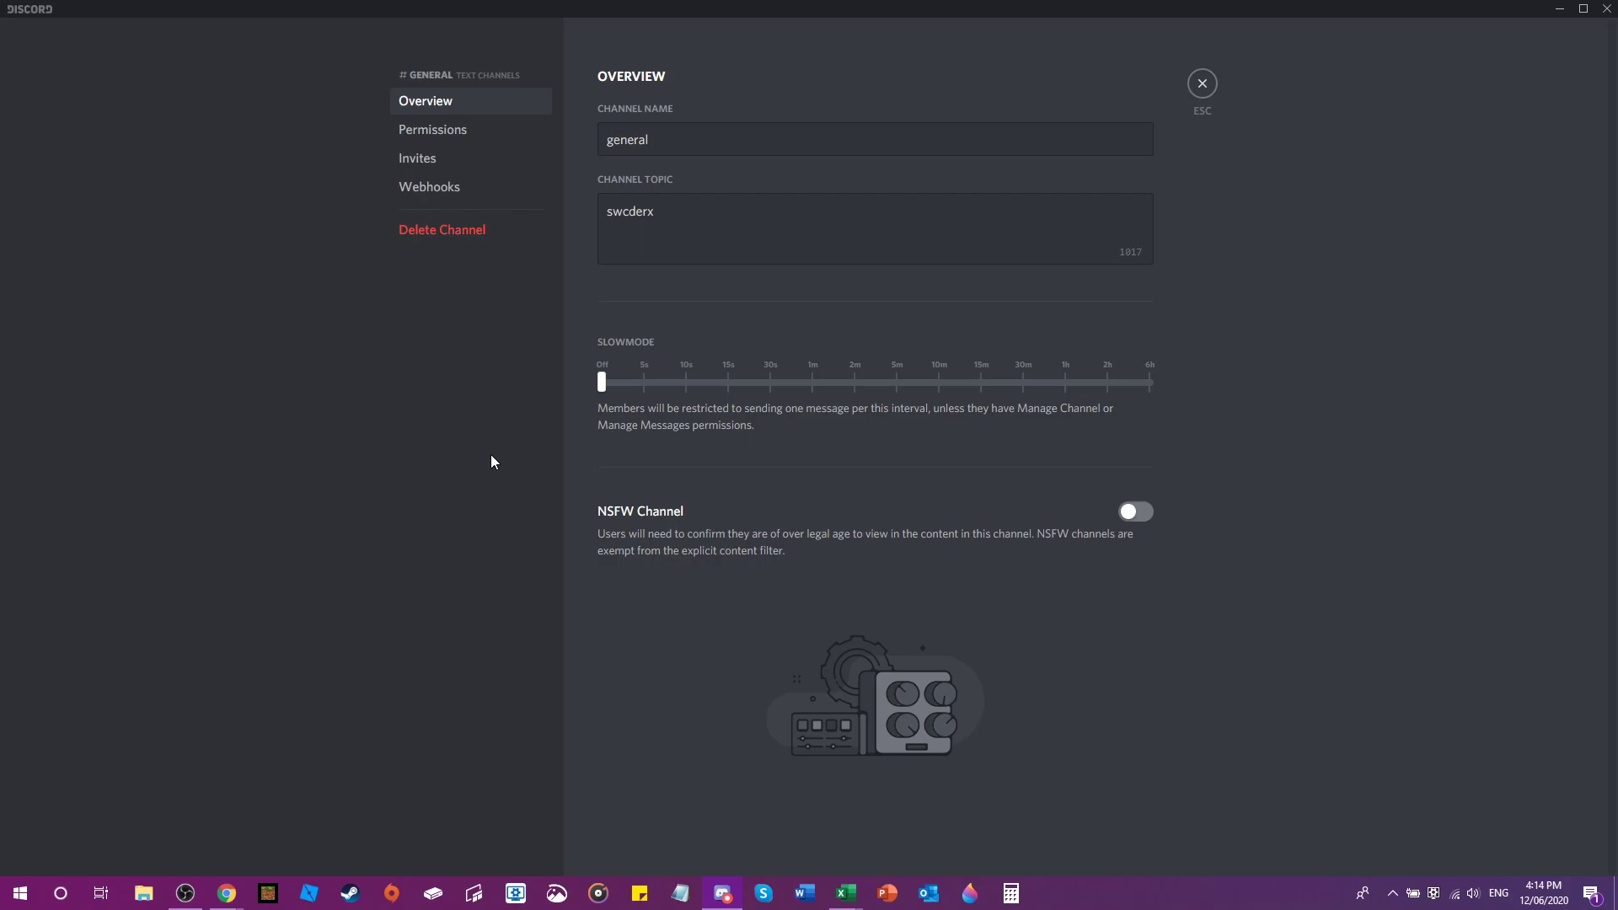
{"action": "left_click_drag", "start_coordinate": [603, 381], "coordinate": [1023, 382]}
{"action": "left_click_drag", "start_coordinate": [1187, 391], "coordinate": [386, 393]}
{"action": "left_click_drag", "start_coordinate": [643, 383], "coordinate": [480, 381]}
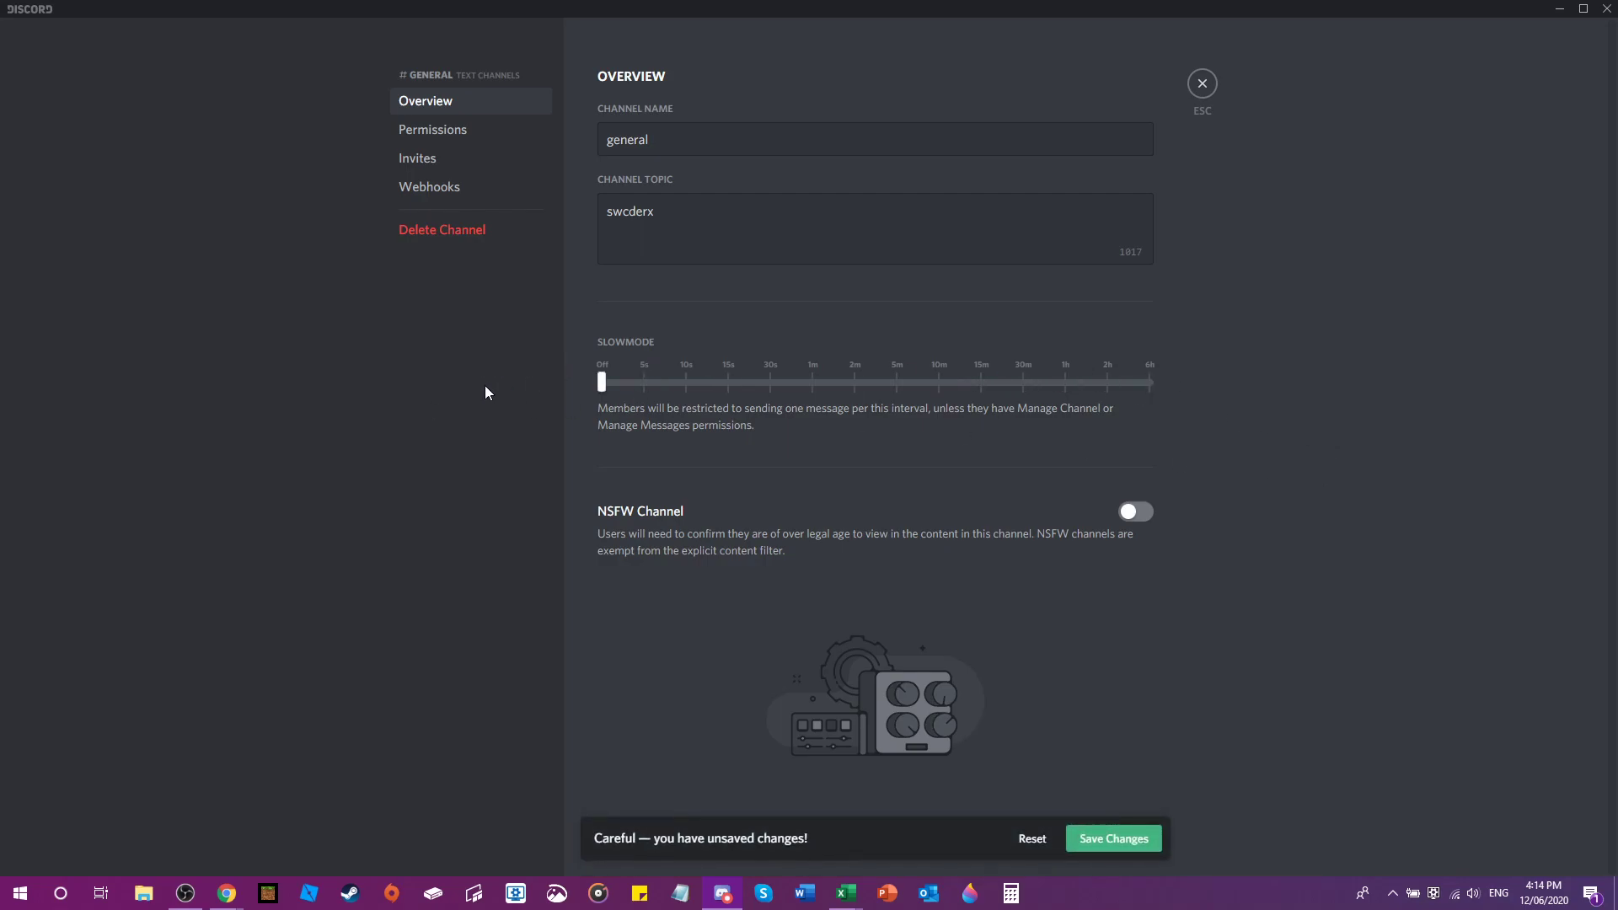
- Add the Owner role to the general channel's permissions and allow it Create Invite, Manage Channel, Manage Permissions and Manage Webhooks
{"action": "left_click", "coordinate": [452, 135]}
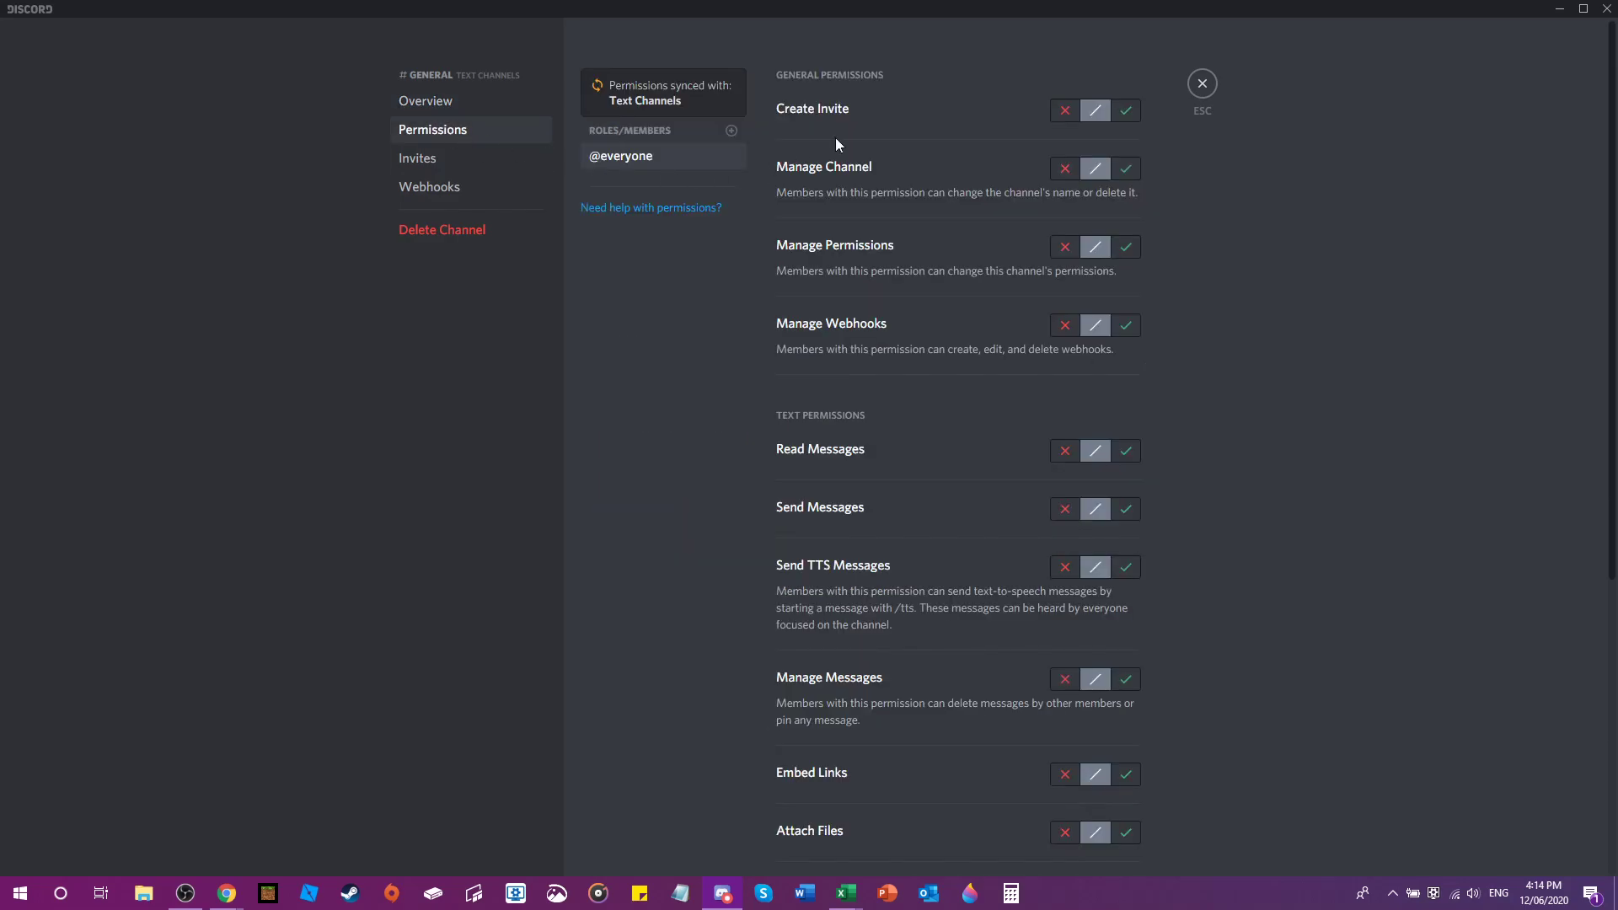
{"action": "left_click", "coordinate": [731, 132]}
{"action": "left_click", "coordinate": [629, 258]}
{"action": "left_click", "coordinate": [1126, 110]}
{"action": "left_click", "coordinate": [1125, 169]}
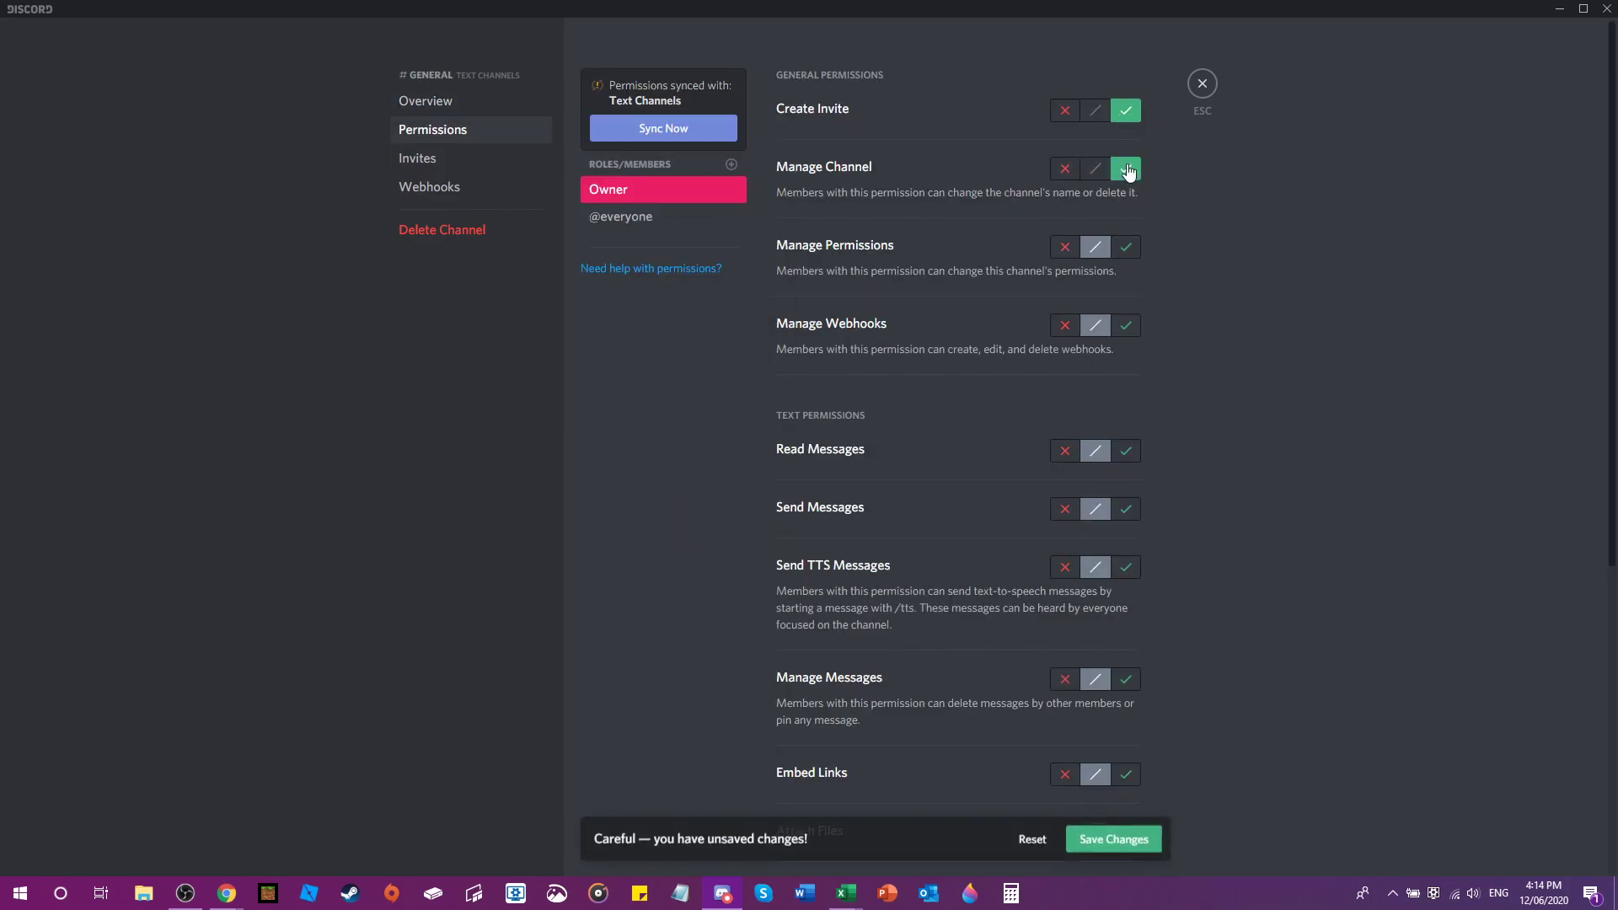
{"action": "left_click", "coordinate": [1126, 247]}
{"action": "left_click", "coordinate": [1126, 325]}
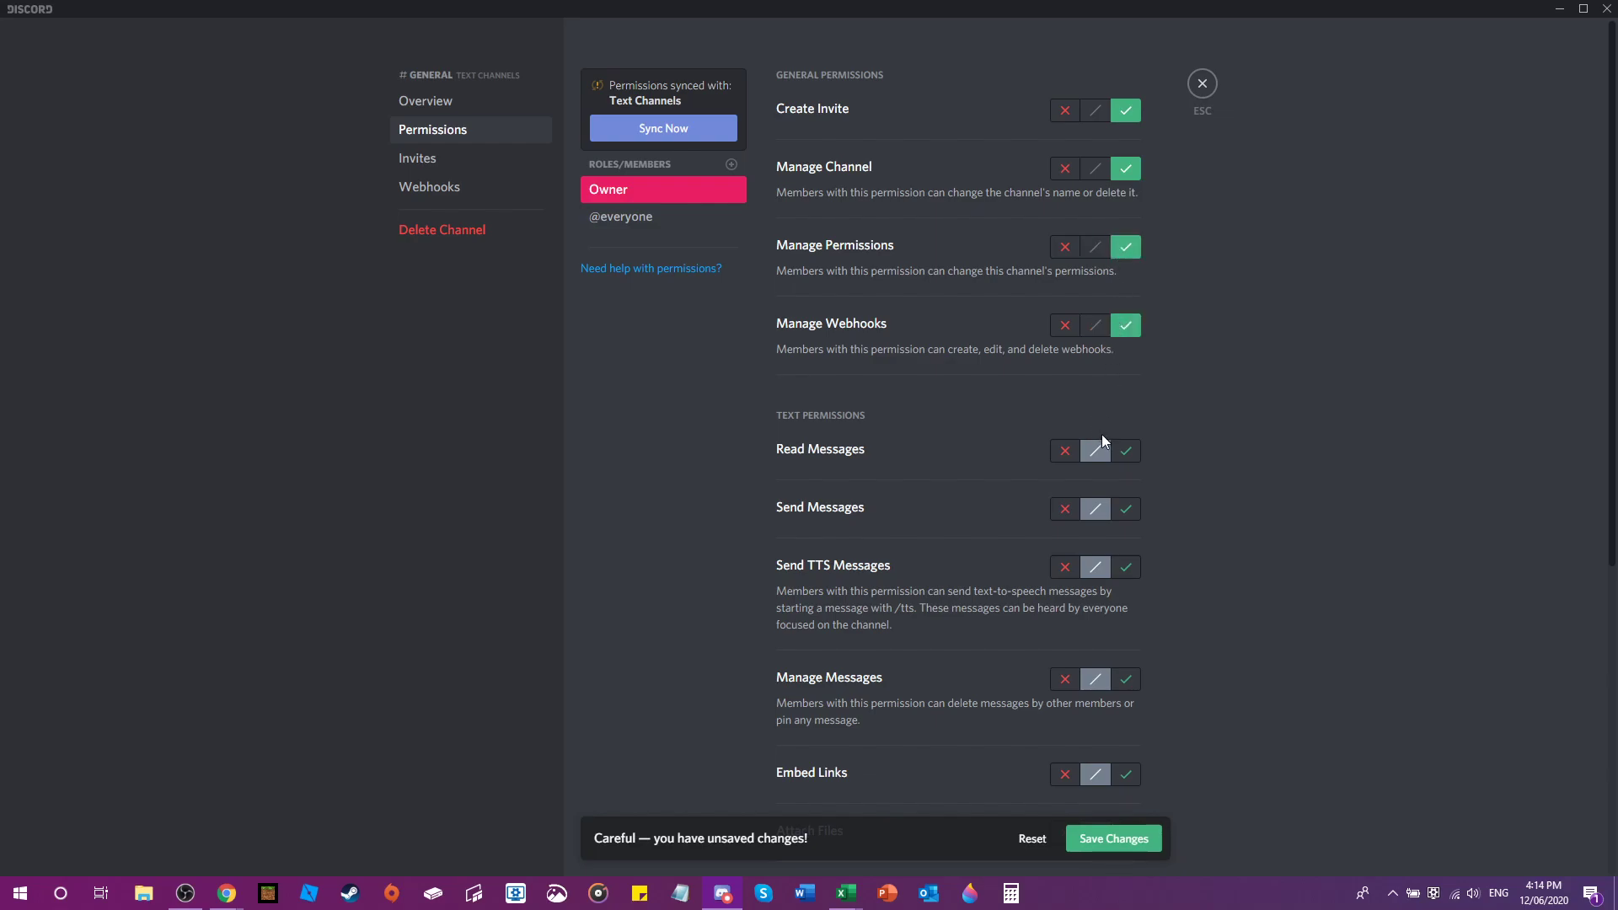
- Allow the Owner role Read Messages, Send Messages, Send TTS Messages, Manage Messages and Embed Links, and save the changes
{"action": "left_click", "coordinate": [1121, 510]}
{"action": "left_click", "coordinate": [1126, 567]}
{"action": "left_click", "coordinate": [1126, 679]}
{"action": "left_click", "coordinate": [1126, 774]}
{"action": "left_click", "coordinate": [1116, 839]}
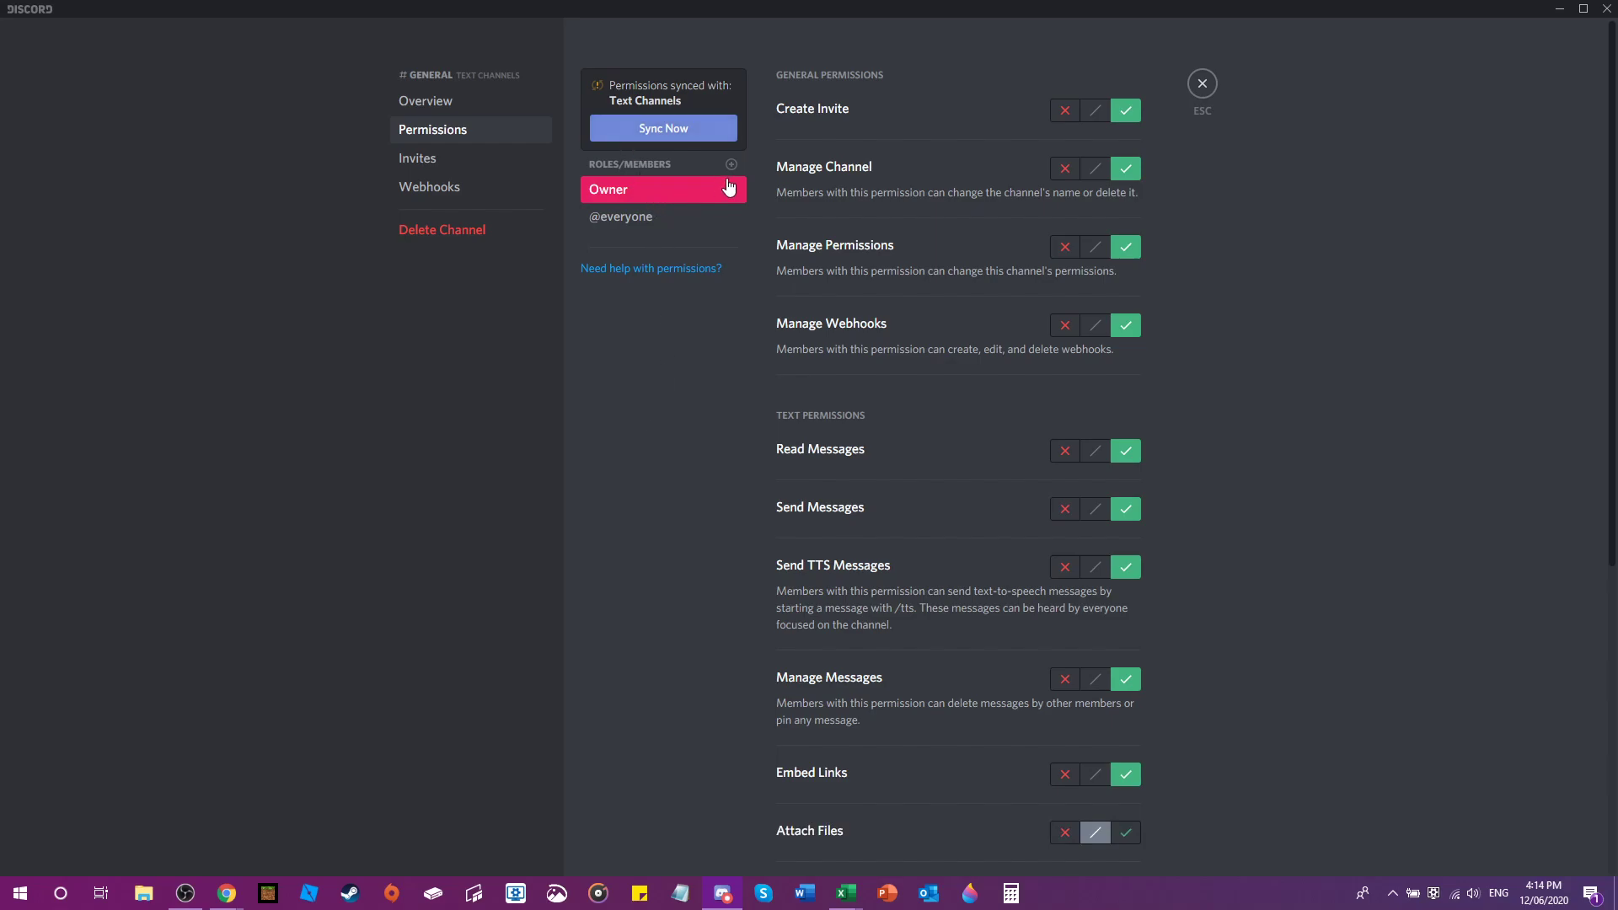
- Add the Member role to the channel's permissions and allow it Read Messages, Send Messages, Send TTS Messages and Read Message History
{"action": "left_click", "coordinate": [732, 166]}
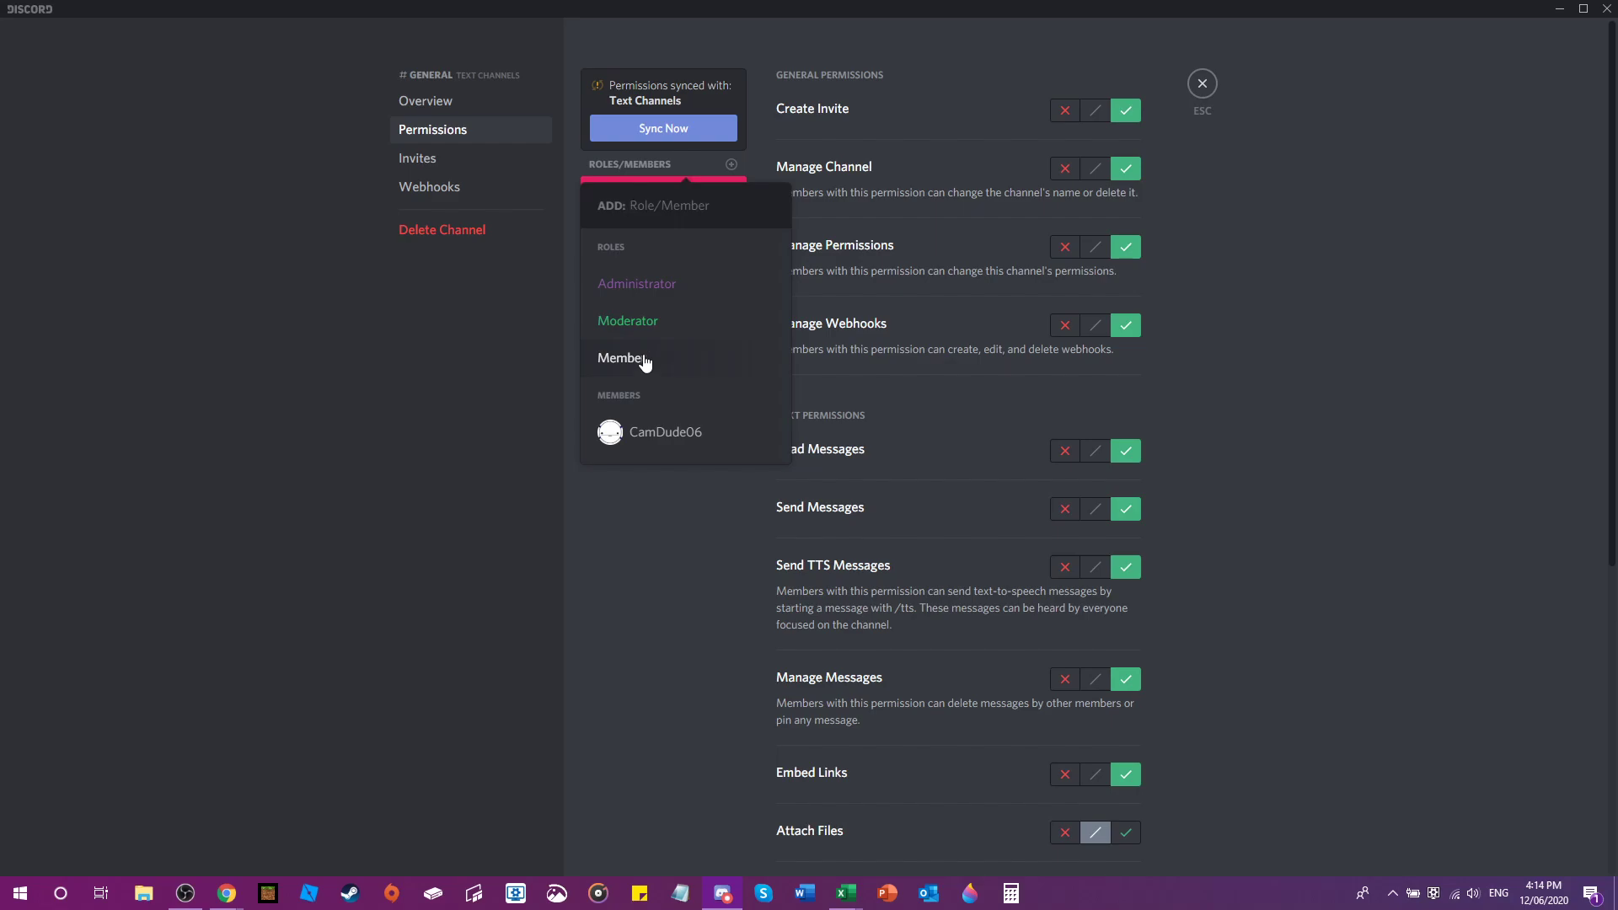
{"action": "left_click", "coordinate": [695, 358]}
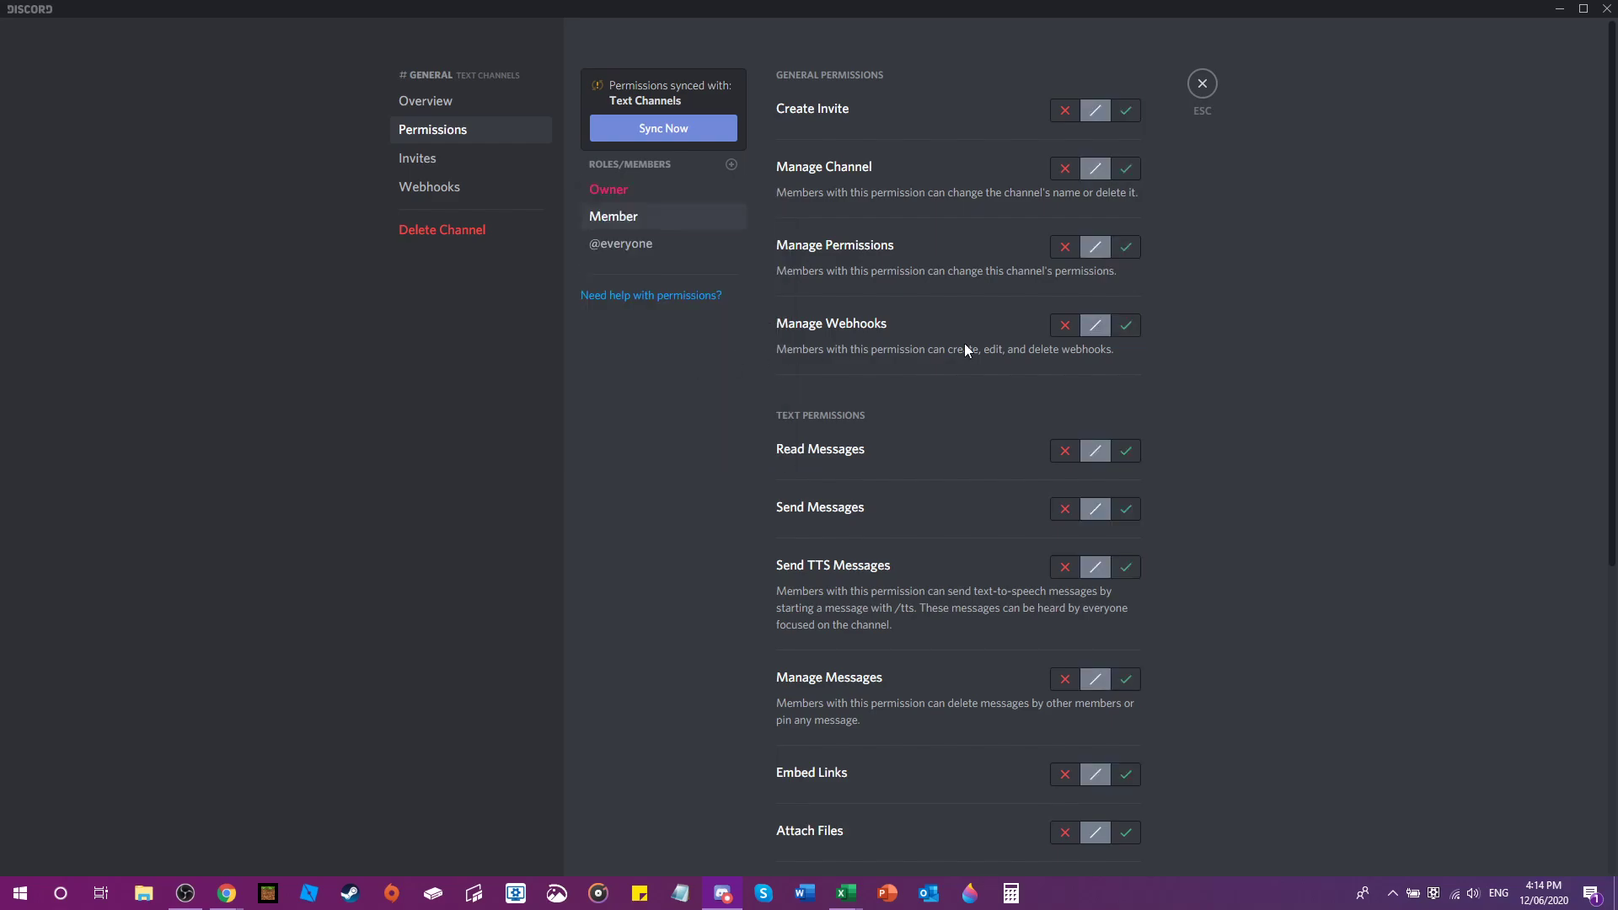
{"action": "left_click", "coordinate": [1125, 451]}
{"action": "left_click", "coordinate": [1125, 509]}
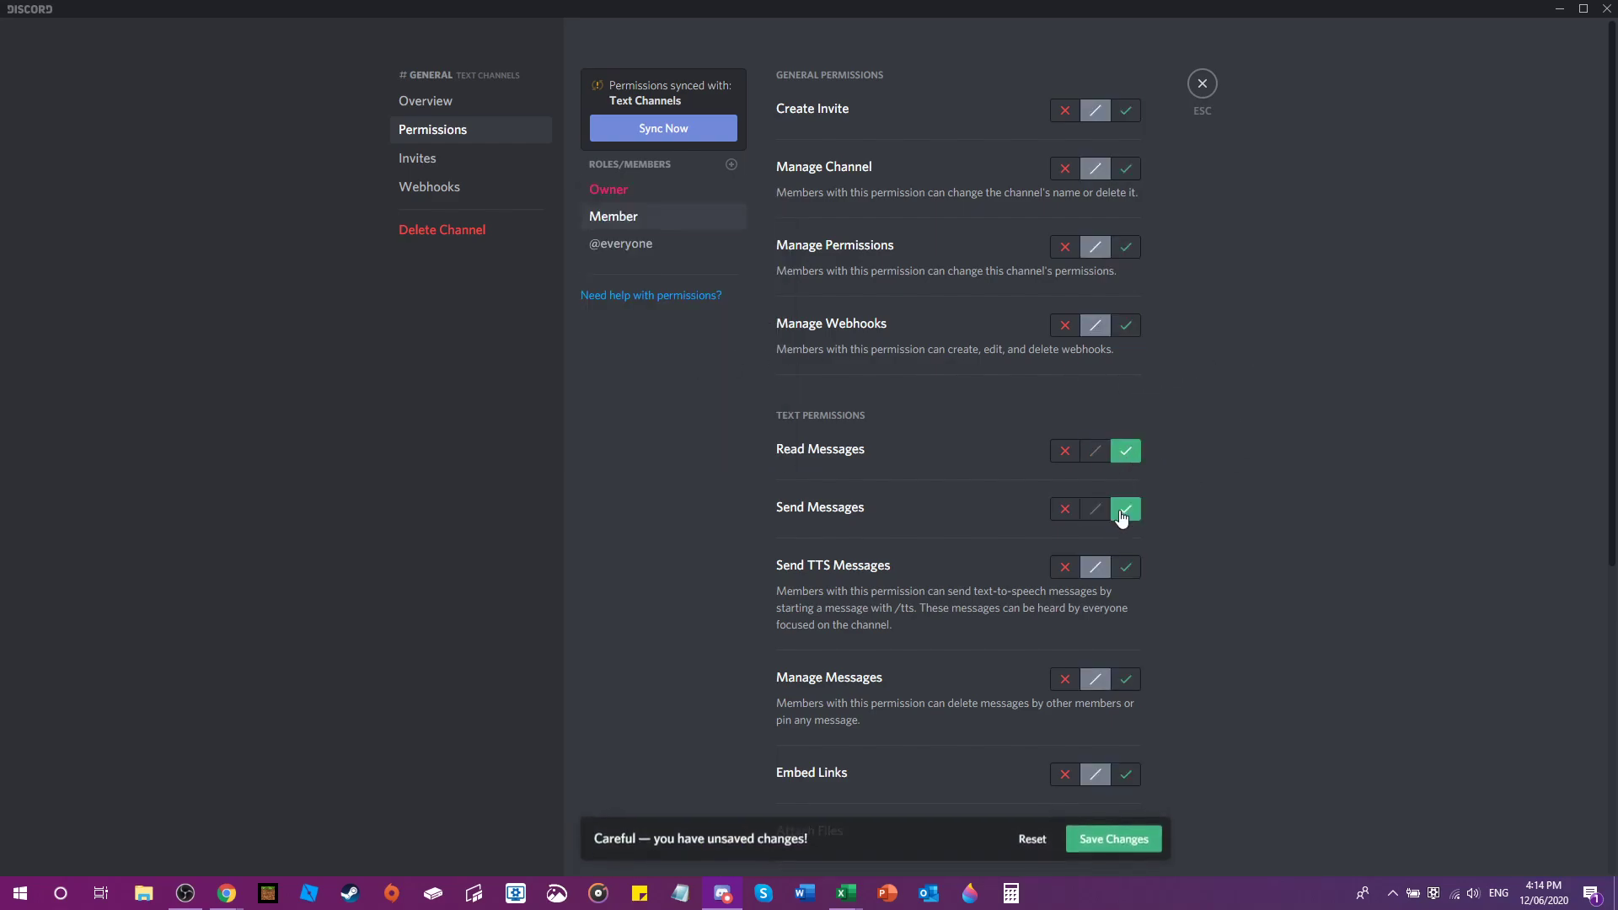
{"action": "left_click", "coordinate": [1125, 567]}
{"action": "scroll", "coordinate": [1239, 529], "scroll_direction": "down", "scroll_amount": 2}
{"action": "scroll", "coordinate": [1239, 530], "scroll_direction": "down", "scroll_amount": 2}
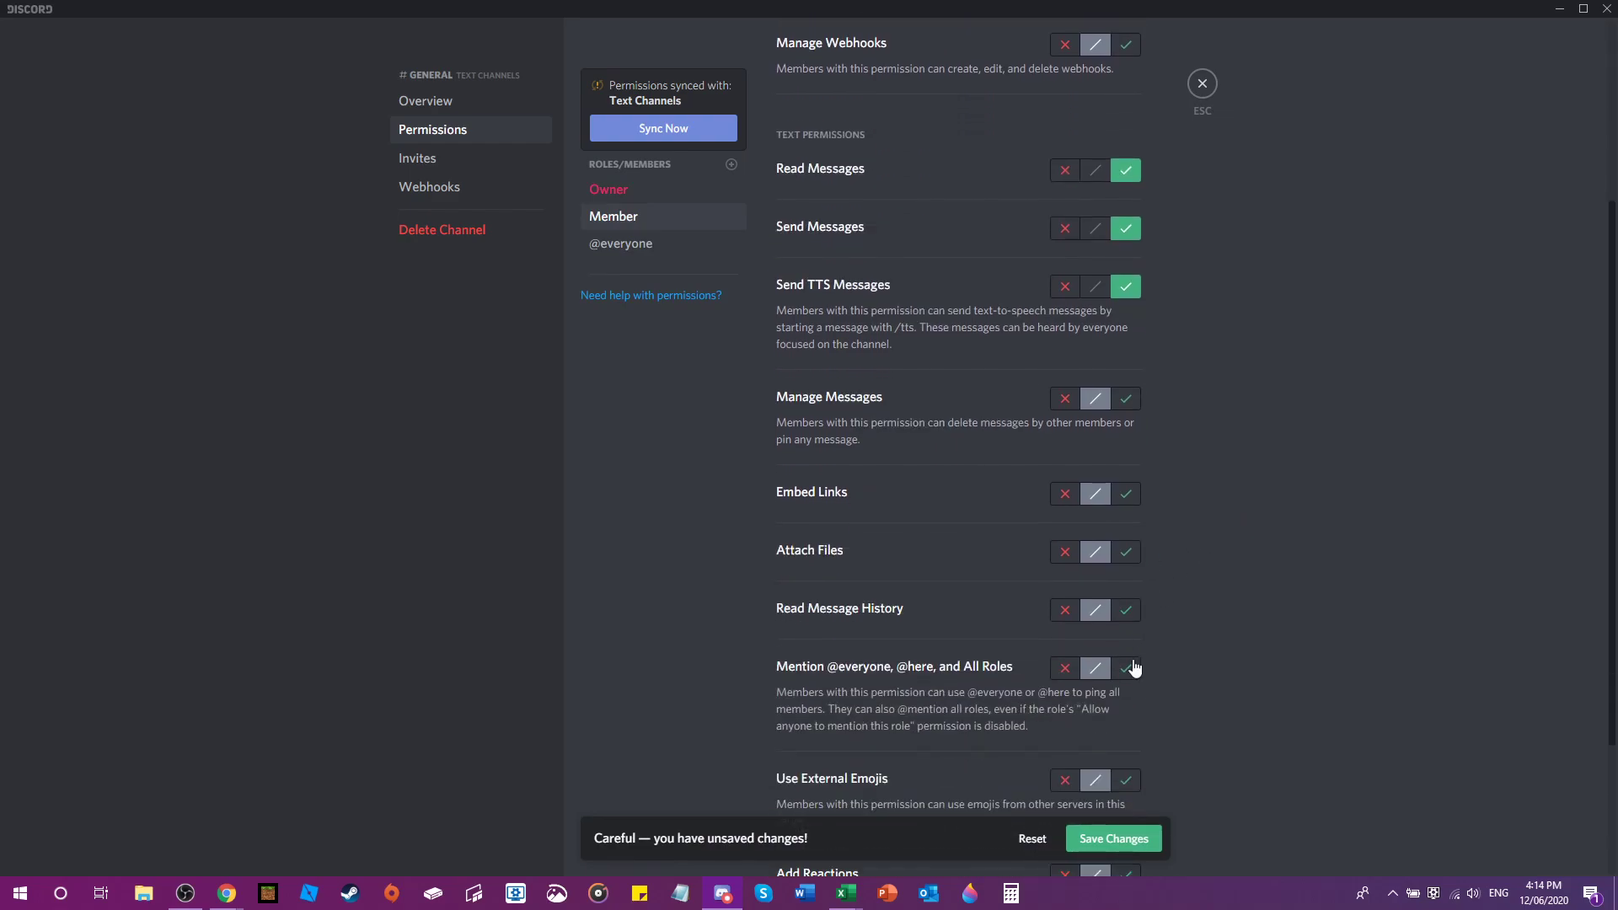
{"action": "left_click", "coordinate": [1126, 600]}
{"action": "scroll", "coordinate": [1091, 614], "scroll_direction": "down", "scroll_amount": 2}
- Deny the Member role Manage Messages in the general channel and save the permission changes
{"action": "scroll", "coordinate": [1214, 584], "scroll_direction": "up", "scroll_amount": 4}
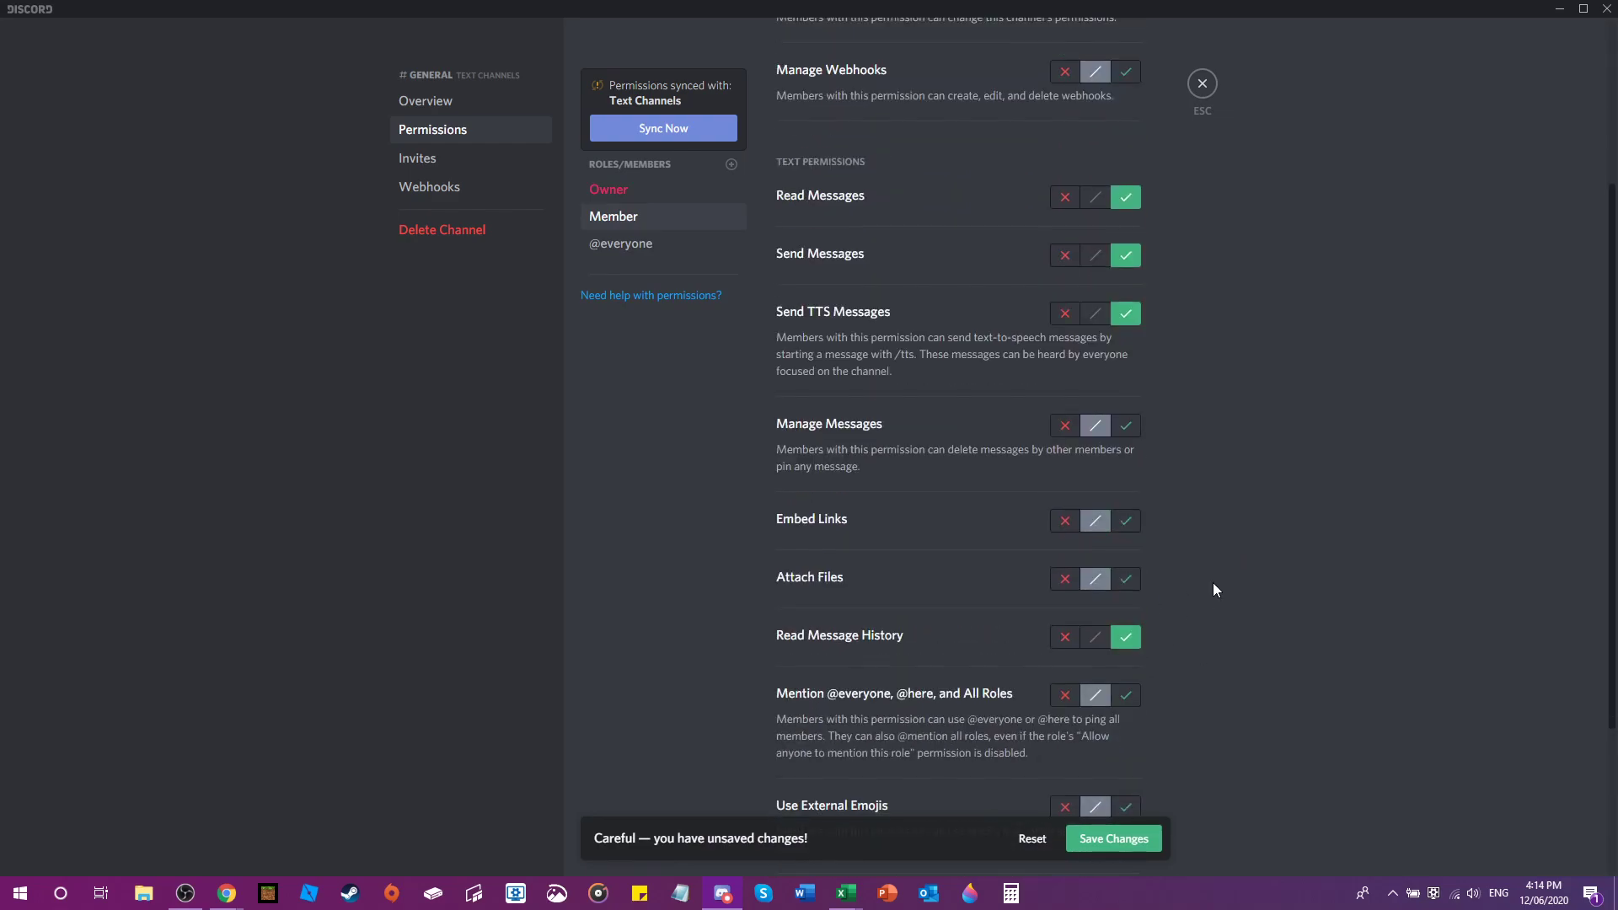
{"action": "left_click", "coordinate": [1055, 540]}
{"action": "scroll", "coordinate": [1172, 531], "scroll_direction": "up", "scroll_amount": 2}
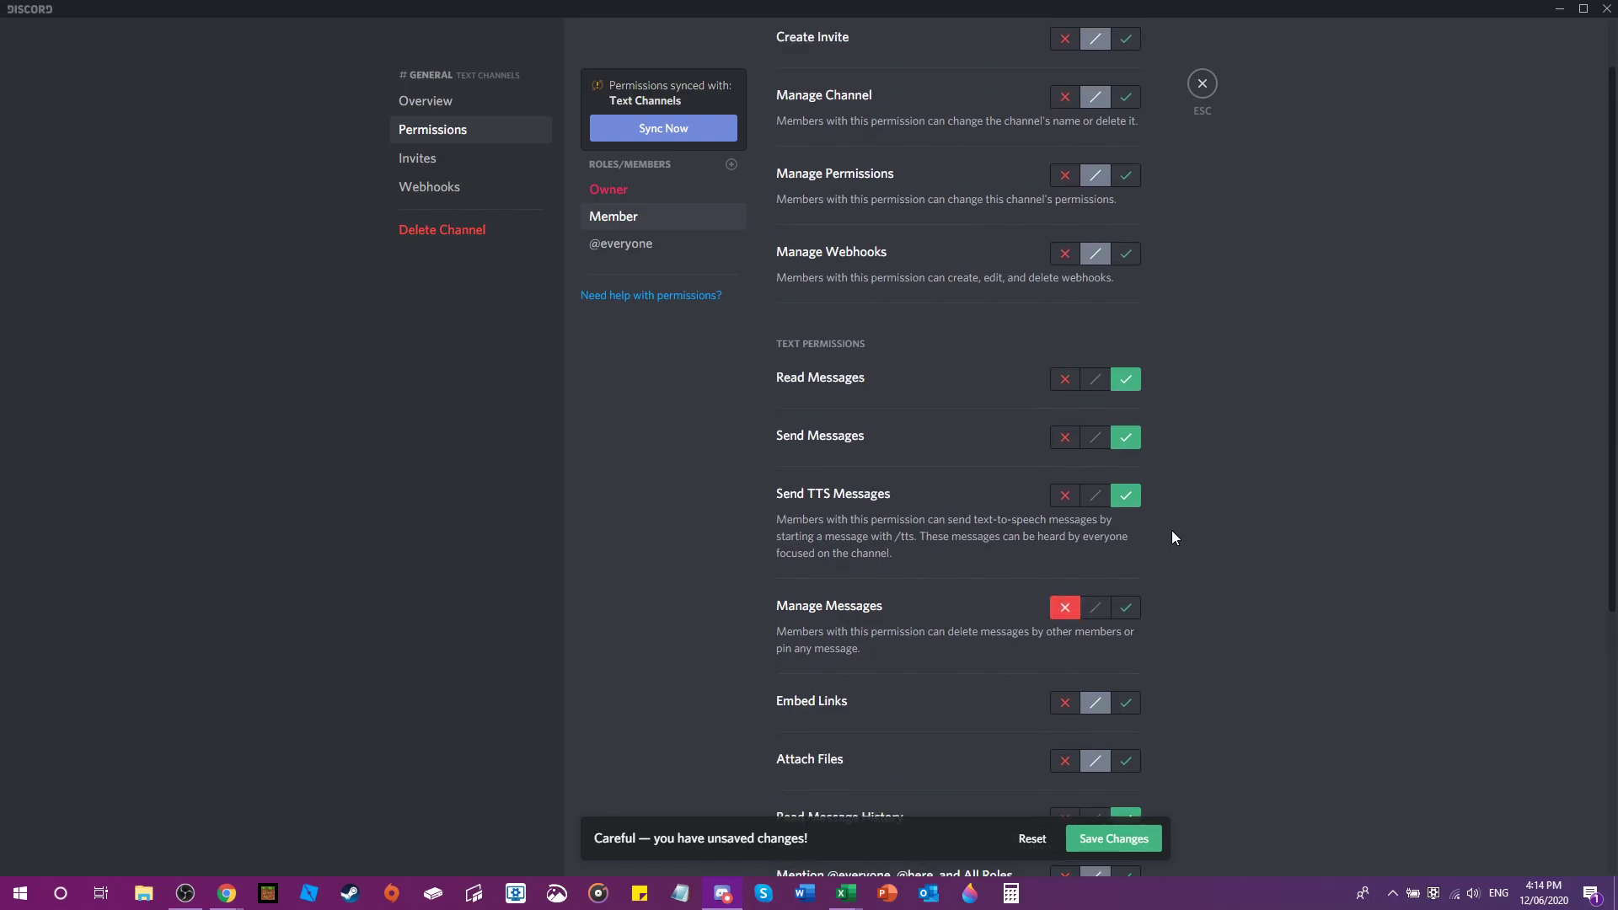
{"action": "left_click", "coordinate": [1140, 824]}
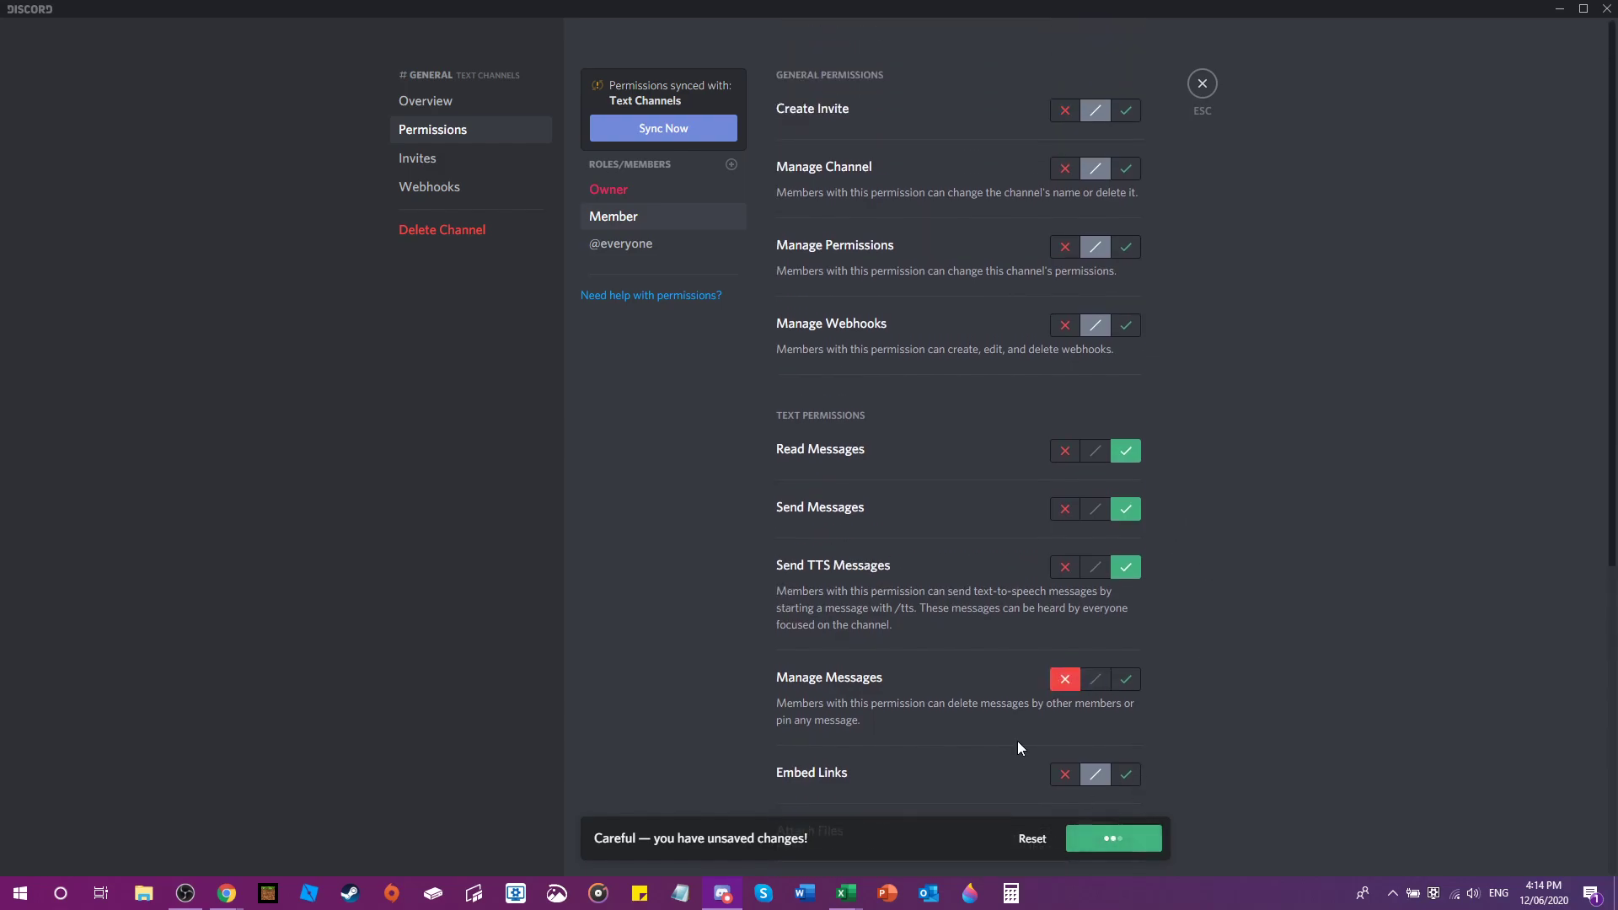
- Check the general channel's invites, webhooks and overview settings, close them and view the server owner's profile
{"action": "left_click", "coordinate": [446, 160]}
{"action": "left_click", "coordinate": [457, 187]}
{"action": "left_click", "coordinate": [445, 105]}
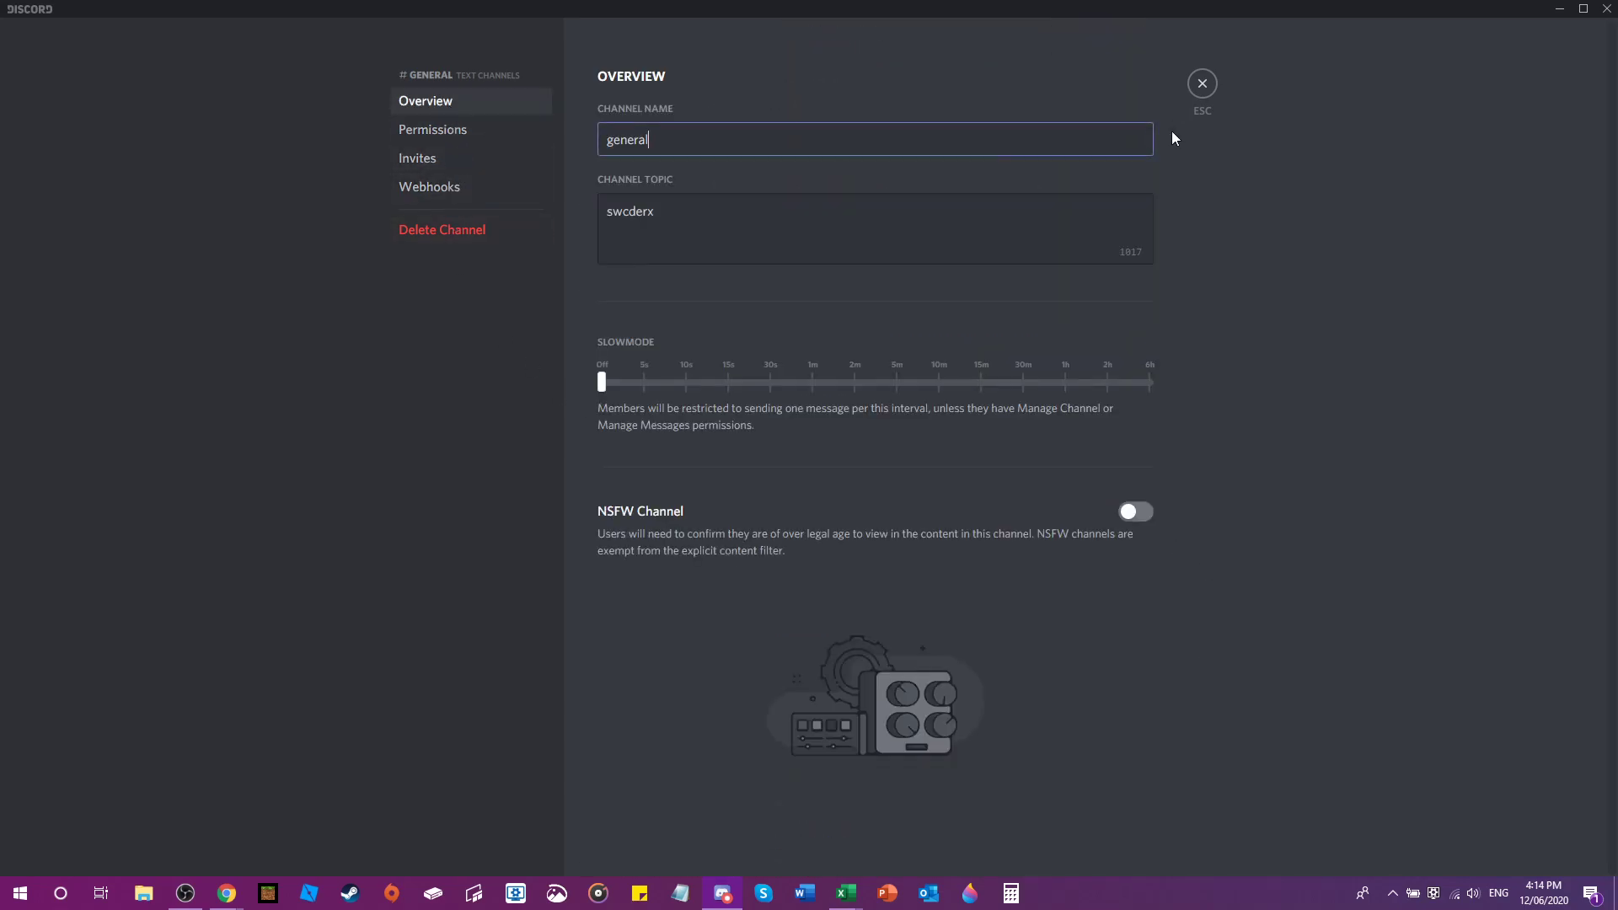
{"action": "left_click", "coordinate": [1201, 85]}
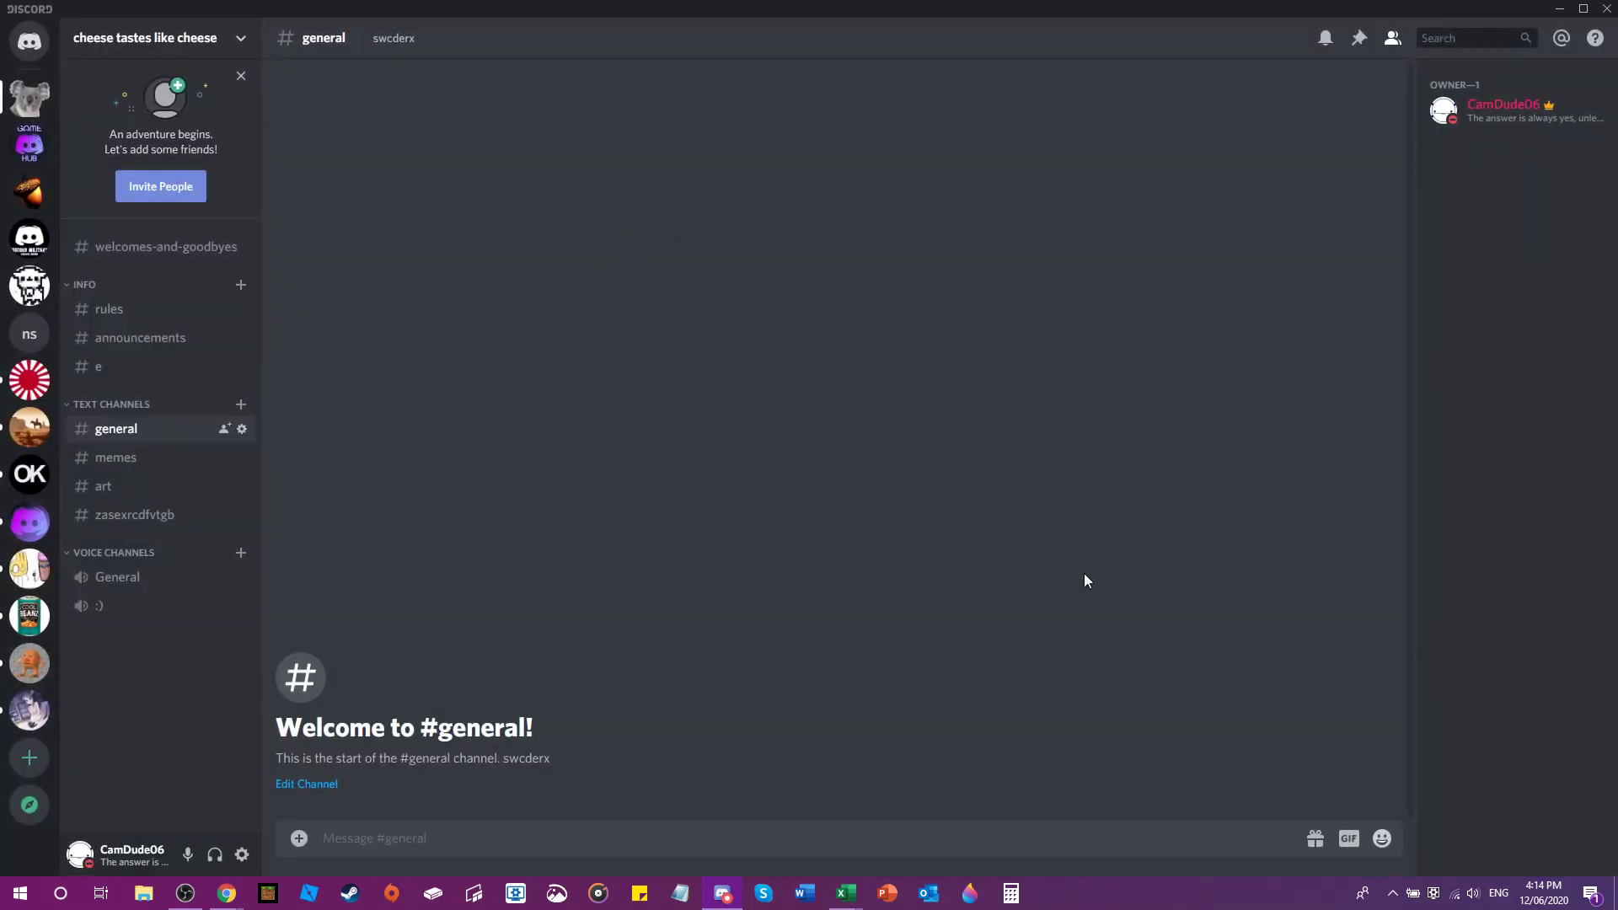
{"action": "left_click", "coordinate": [1508, 109]}
{"action": "left_click", "coordinate": [723, 356]}
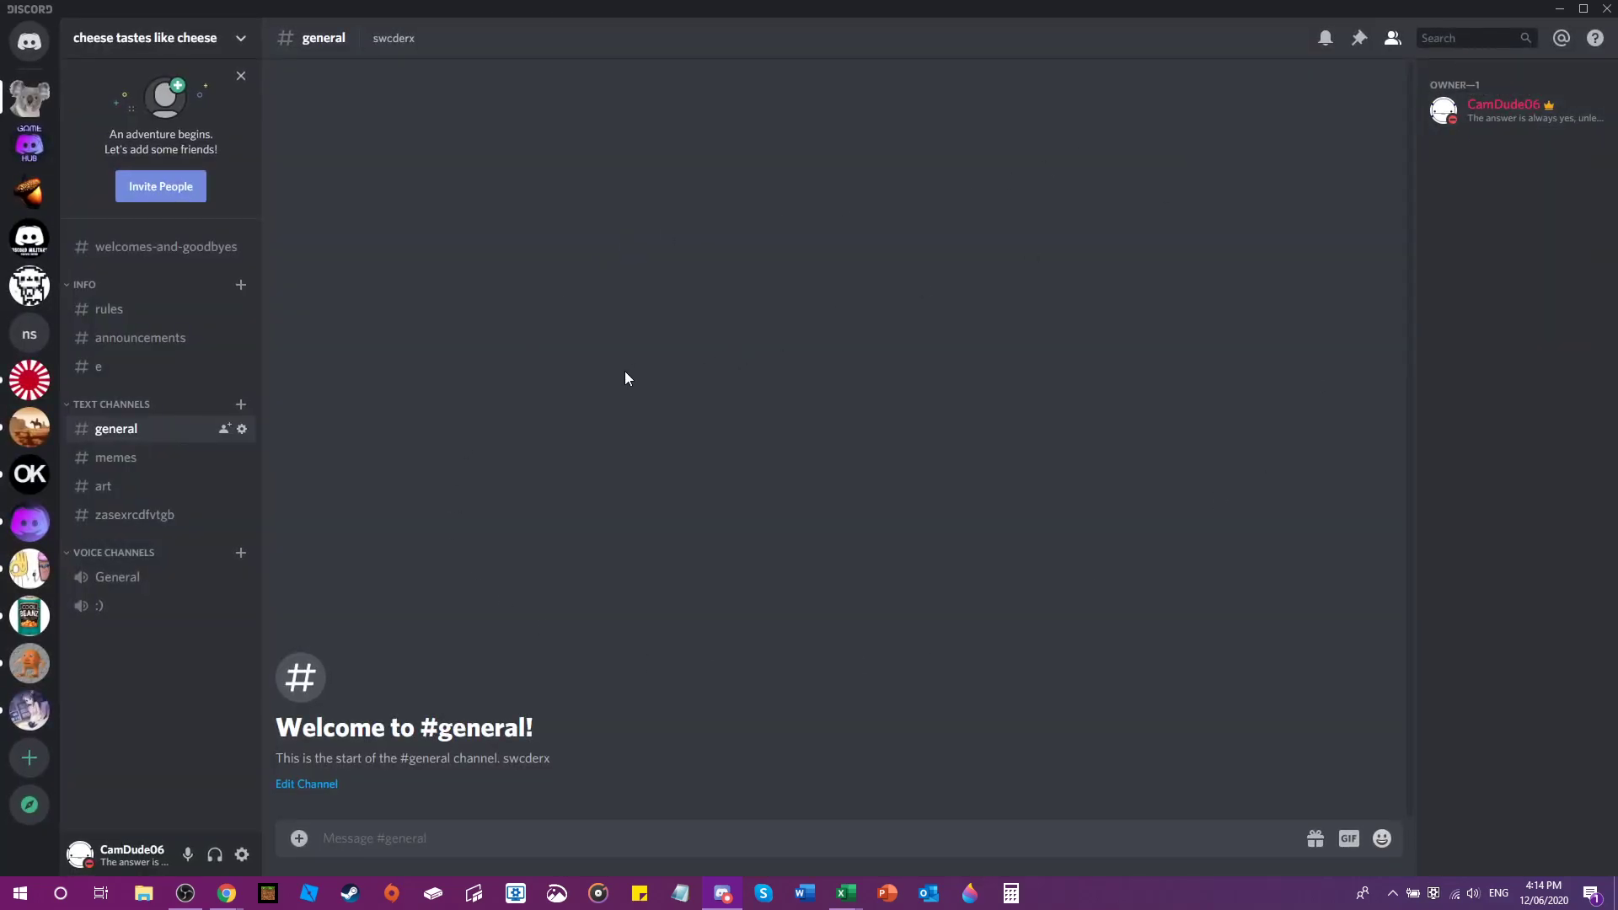